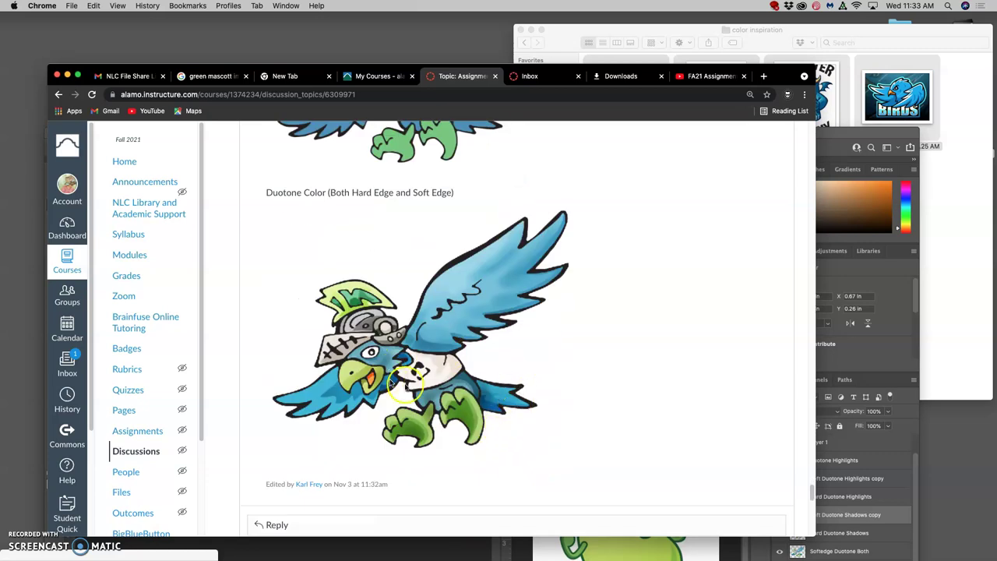
Step: Review the posted flat and duotone bird illustrations, and find the Digital Coloring Primer chart in the assignment description
{"action": "scroll", "coordinate": [409, 288], "scroll_direction": "up", "scroll_amount": 1}
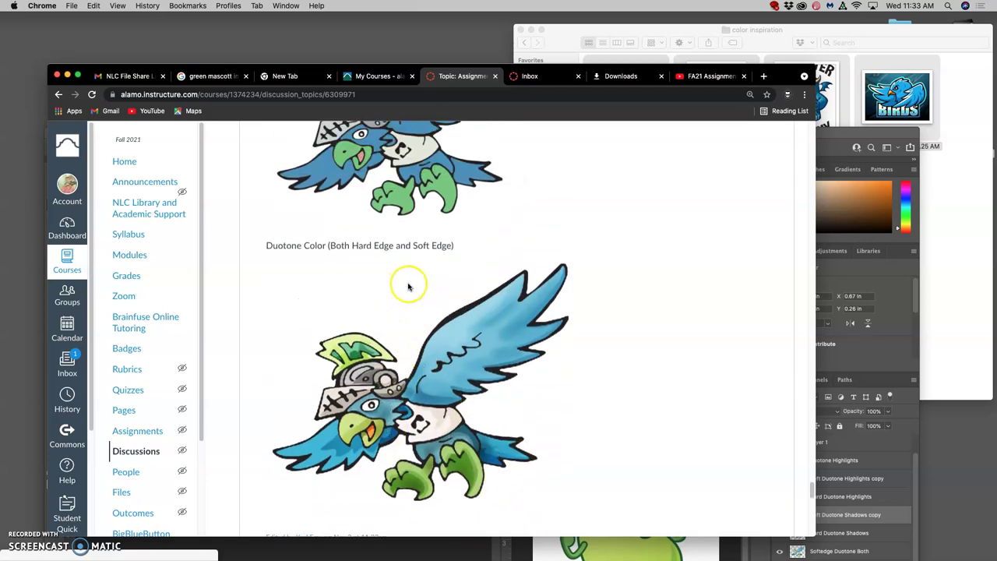
{"action": "scroll", "coordinate": [409, 287], "scroll_direction": "up", "scroll_amount": 2}
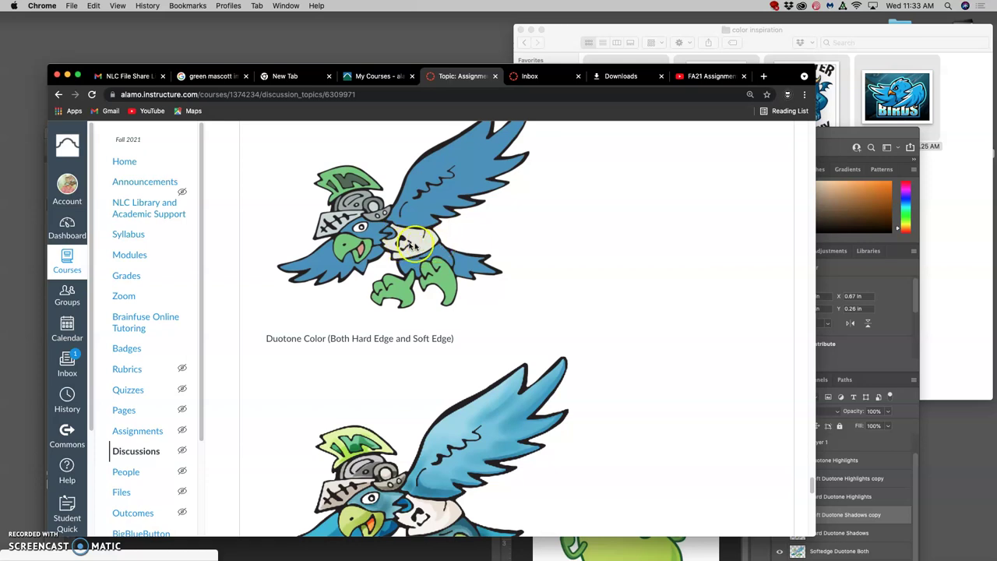
{"action": "scroll", "coordinate": [467, 350], "scroll_direction": "down", "scroll_amount": 5}
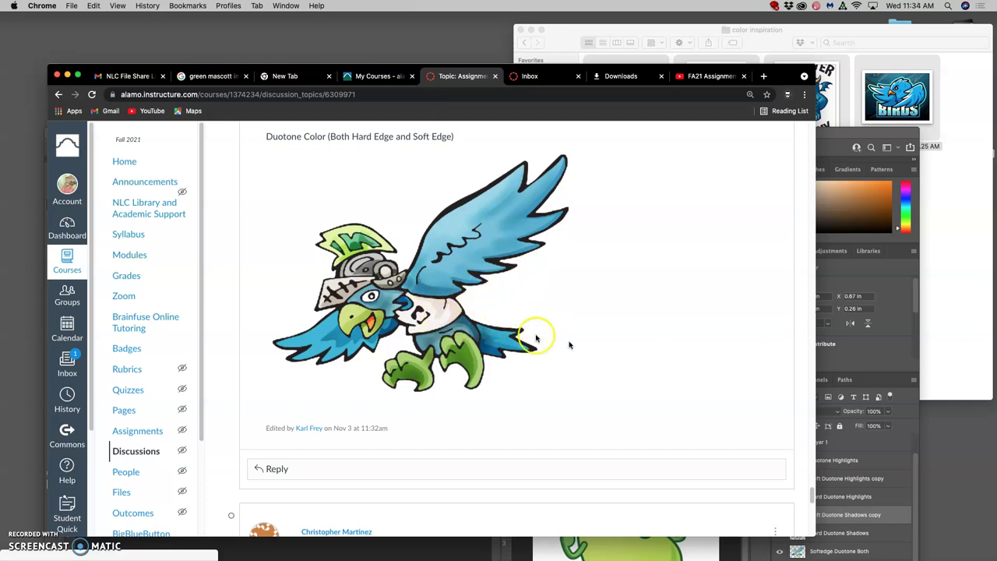
{"action": "scroll", "coordinate": [802, 313], "scroll_direction": "down", "scroll_amount": 15}
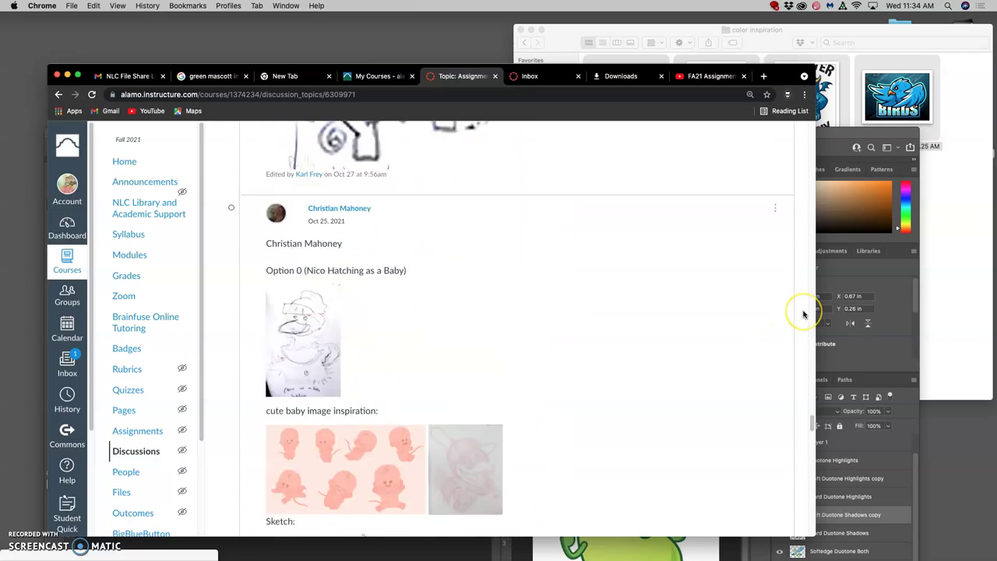
{"action": "scroll", "coordinate": [804, 314], "scroll_direction": "up", "scroll_amount": 20}
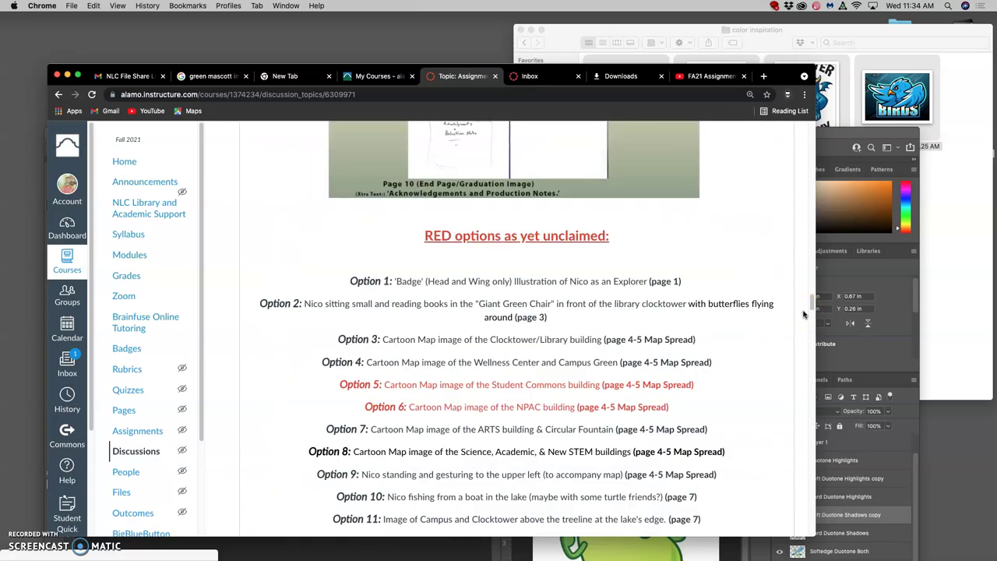
{"action": "scroll", "coordinate": [804, 314], "scroll_direction": "up", "scroll_amount": 15}
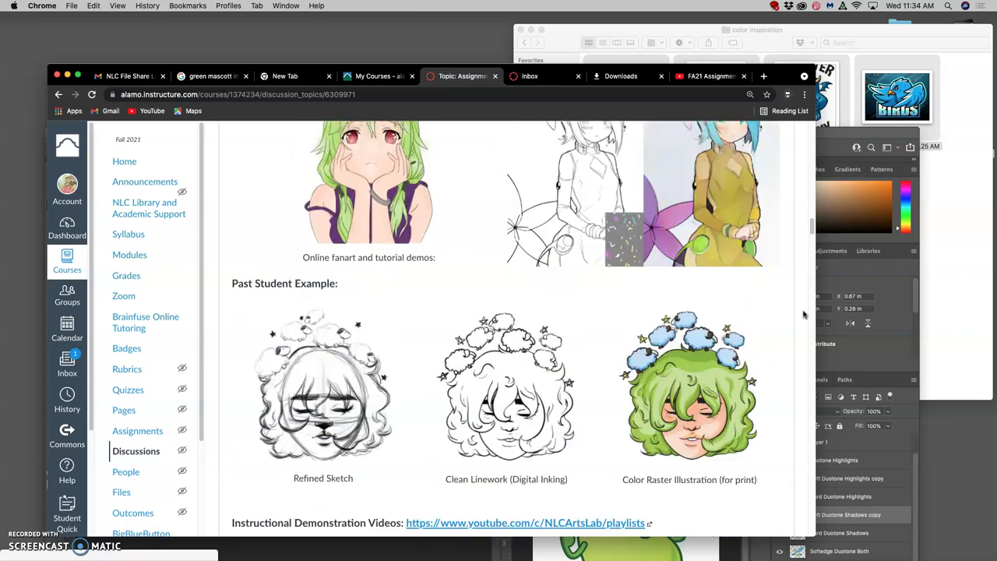
{"action": "scroll", "coordinate": [804, 314], "scroll_direction": "up", "scroll_amount": 10}
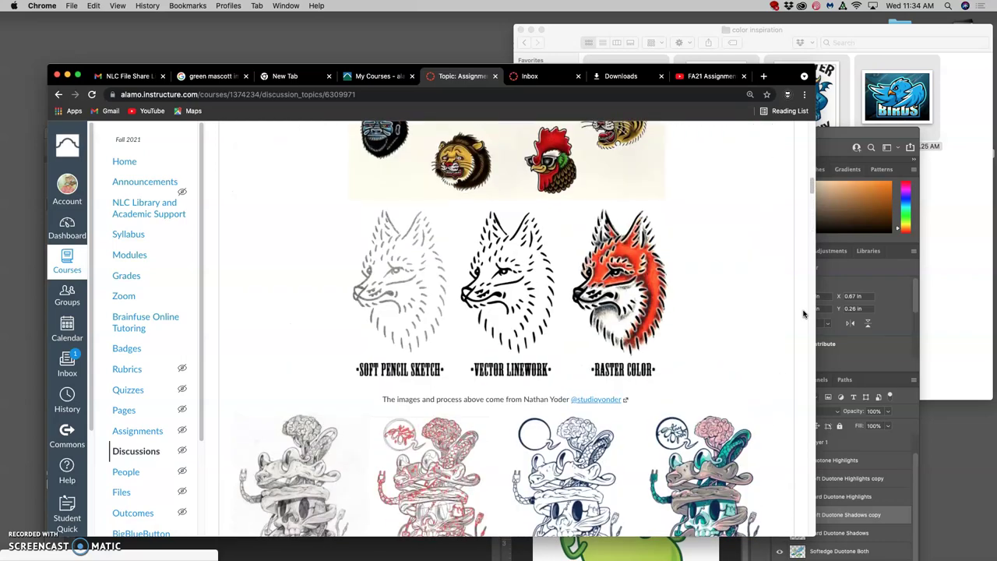
{"action": "scroll", "coordinate": [804, 314], "scroll_direction": "up", "scroll_amount": 5}
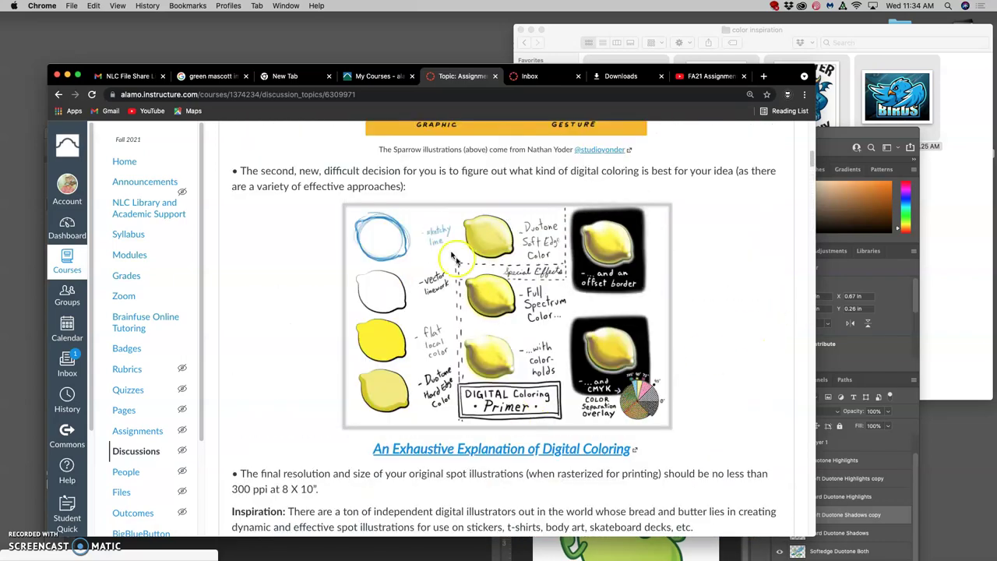
Step: Enlarge the page to 200% and bring the Digital Coloring Primer chart into view
{"action": "left_click", "coordinate": [403, 227]}
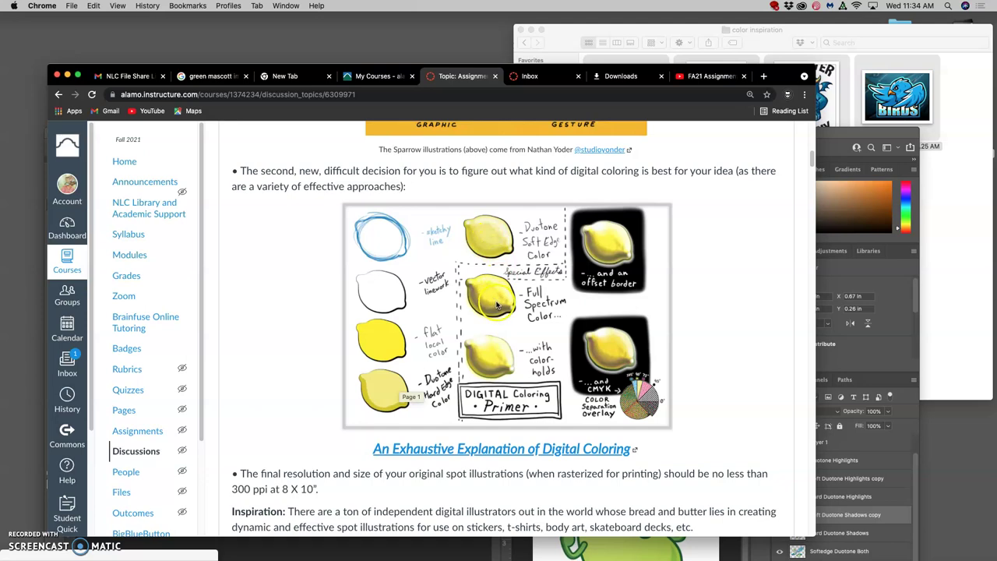
{"action": "key", "text": "super+equal"}
{"action": "key", "text": "super+equal"}
{"action": "key", "text": "super+equal"}
{"action": "key", "text": "super+equal"}
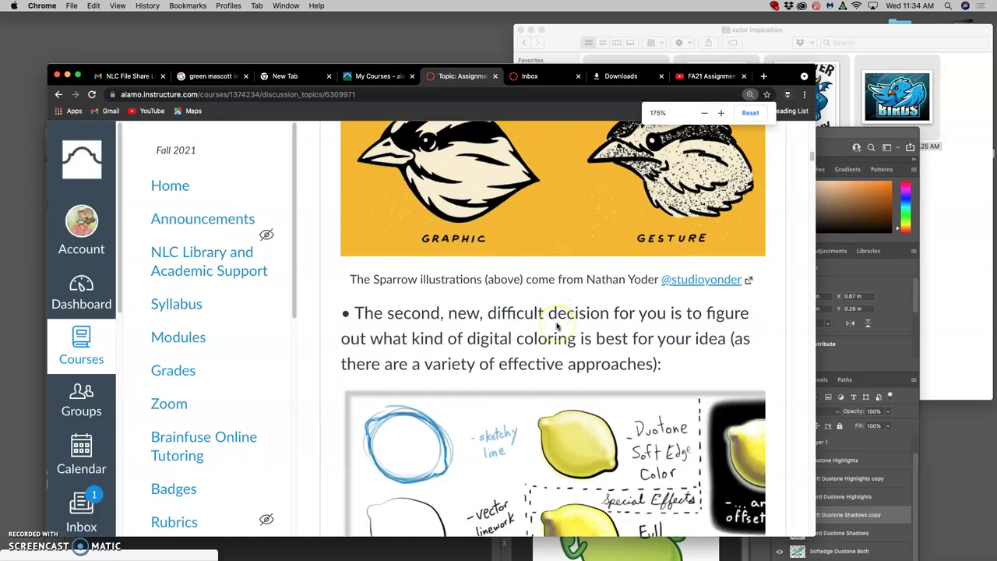
{"action": "scroll", "coordinate": [556, 327], "scroll_direction": "down", "scroll_amount": 4}
{"action": "key", "text": "super+equal"}
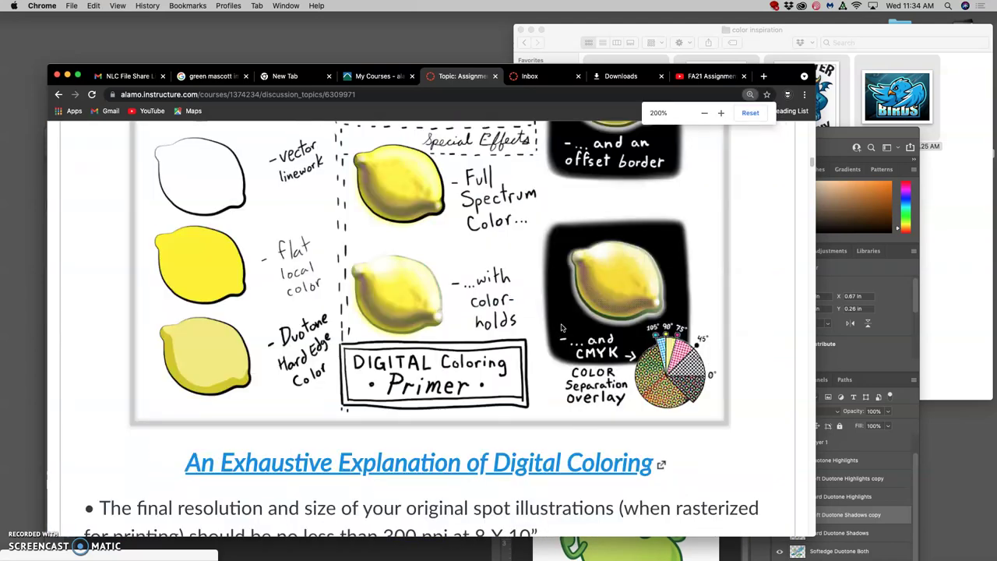
Step: Examine the primer's lemon examples, from sketchy line and duotone color through full spectrum, color-holds, offset border and CMYK overlay
{"action": "scroll", "coordinate": [439, 227], "scroll_direction": "up", "scroll_amount": 1}
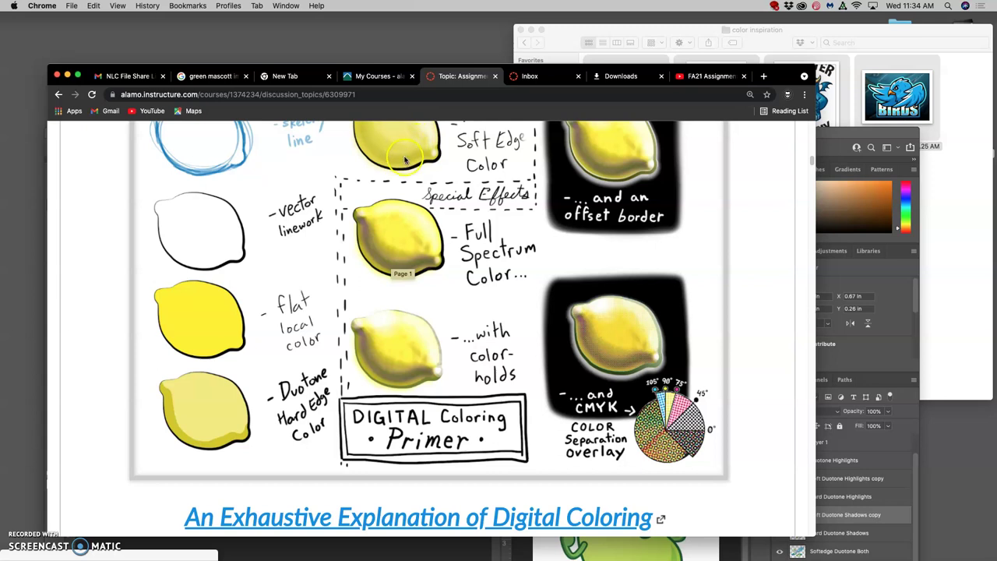
{"action": "scroll", "coordinate": [397, 222], "scroll_direction": "down", "scroll_amount": 2}
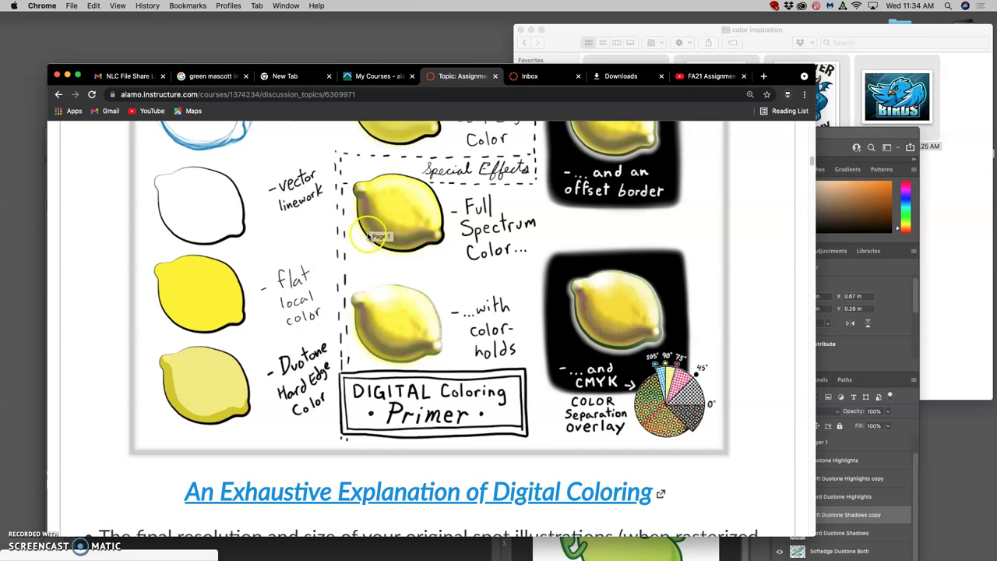
{"action": "scroll", "coordinate": [441, 254], "scroll_direction": "down", "scroll_amount": 1}
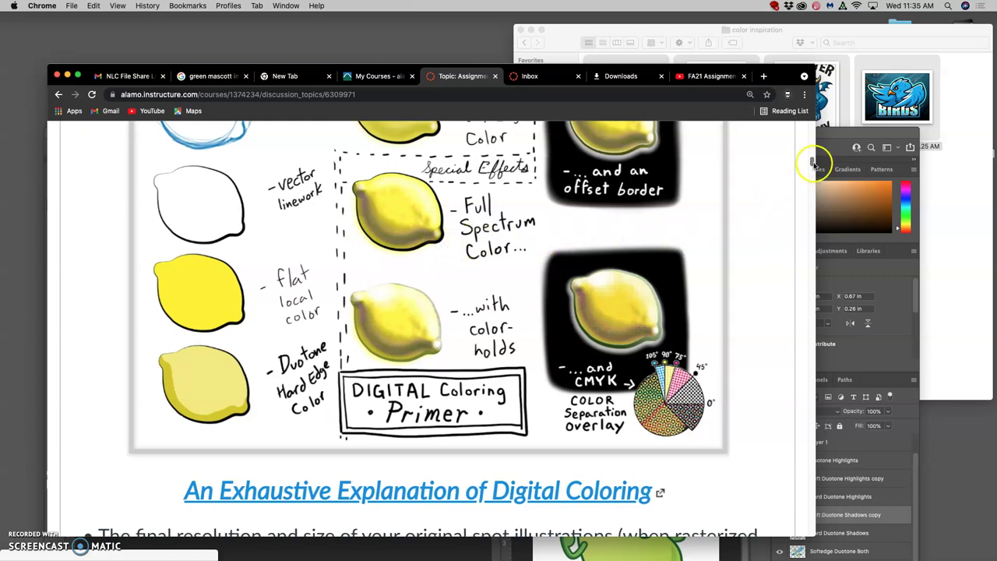
{"action": "scroll", "coordinate": [812, 163], "scroll_direction": "up", "scroll_amount": 3}
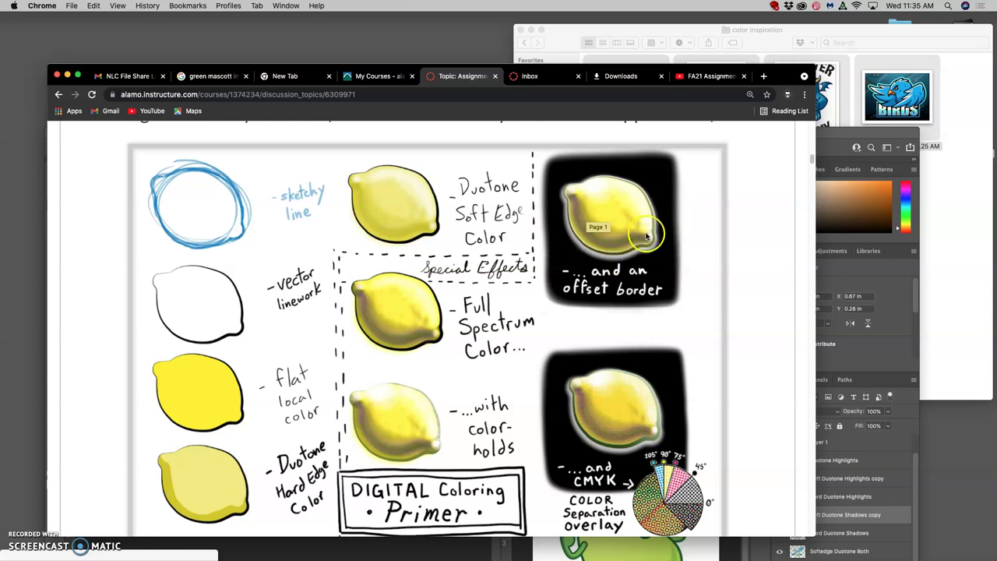
{"action": "scroll", "coordinate": [647, 230], "scroll_direction": "down", "scroll_amount": 2}
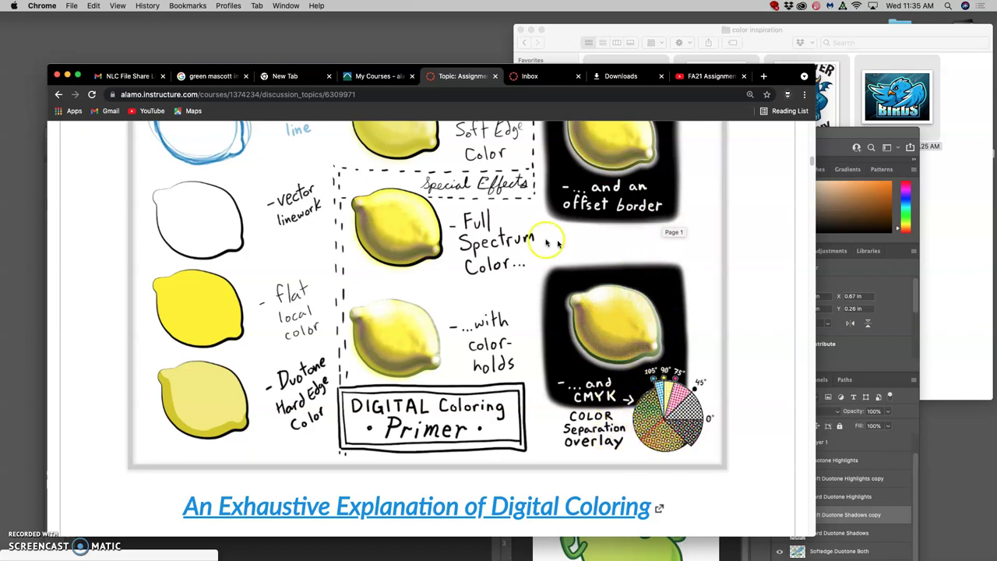
{"action": "scroll", "coordinate": [535, 334], "scroll_direction": "down", "scroll_amount": 2}
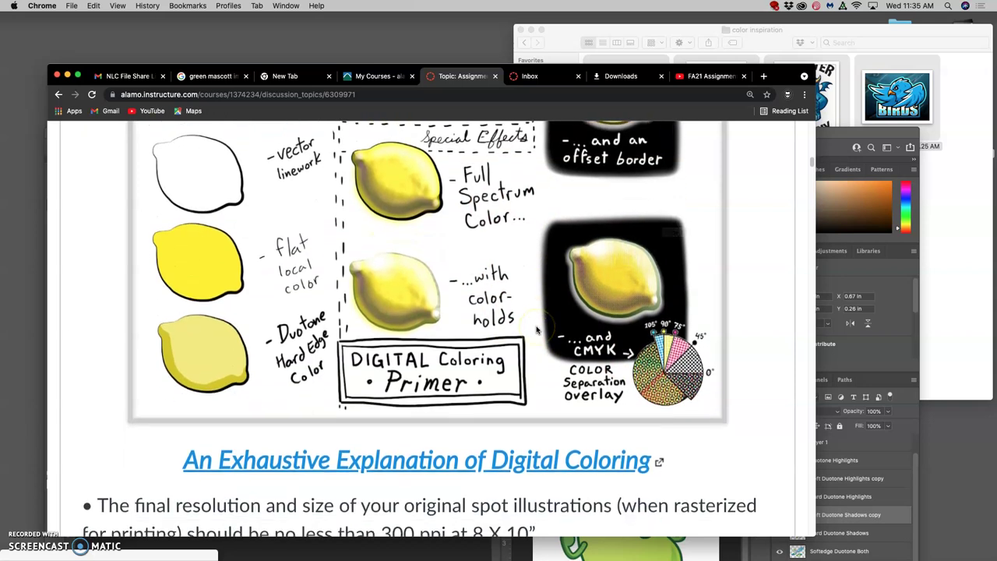
Step: Open the "An Exhaustive Explanation of Digital Coloring" presentation and display slide 16 on the limitations of tools and media
{"action": "left_click", "coordinate": [455, 449]}
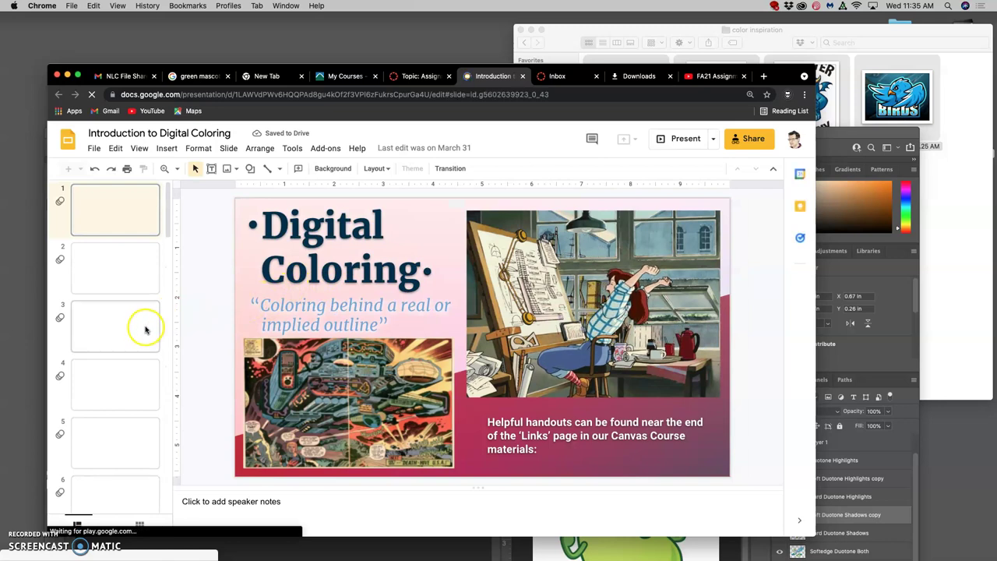
{"action": "scroll", "coordinate": [138, 330], "scroll_direction": "down", "scroll_amount": 5}
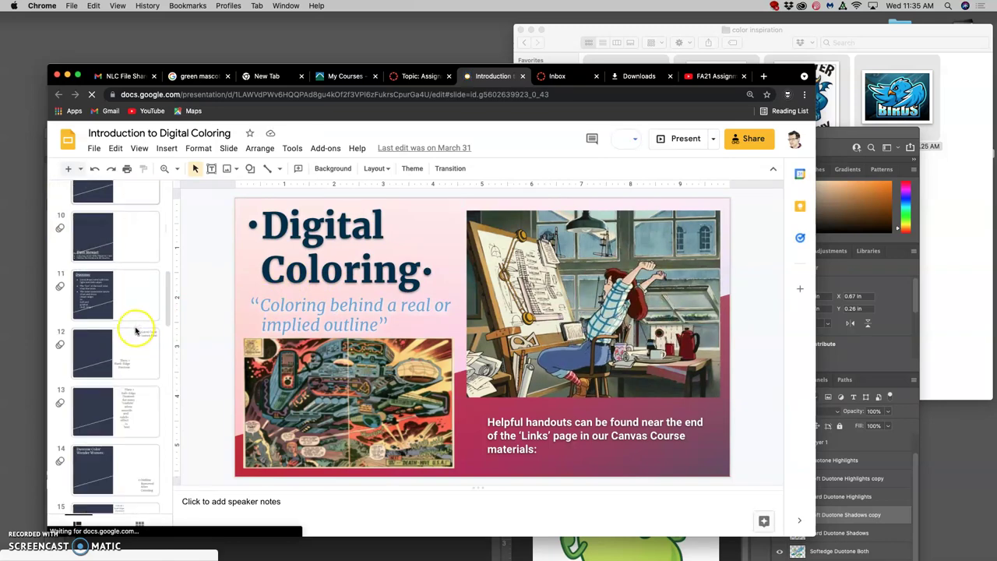
{"action": "scroll", "coordinate": [137, 330], "scroll_direction": "down", "scroll_amount": 5}
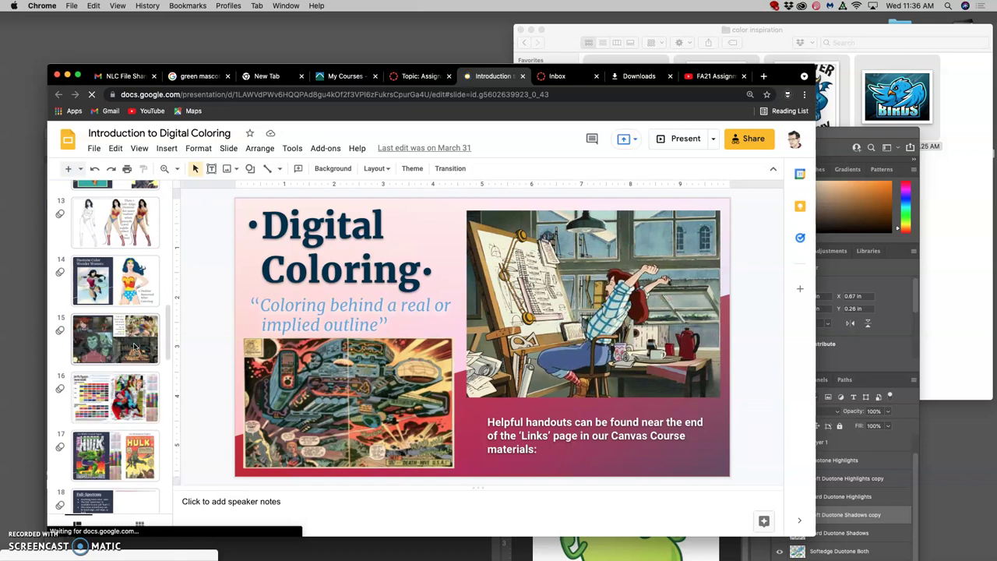
{"action": "left_click", "coordinate": [131, 383]}
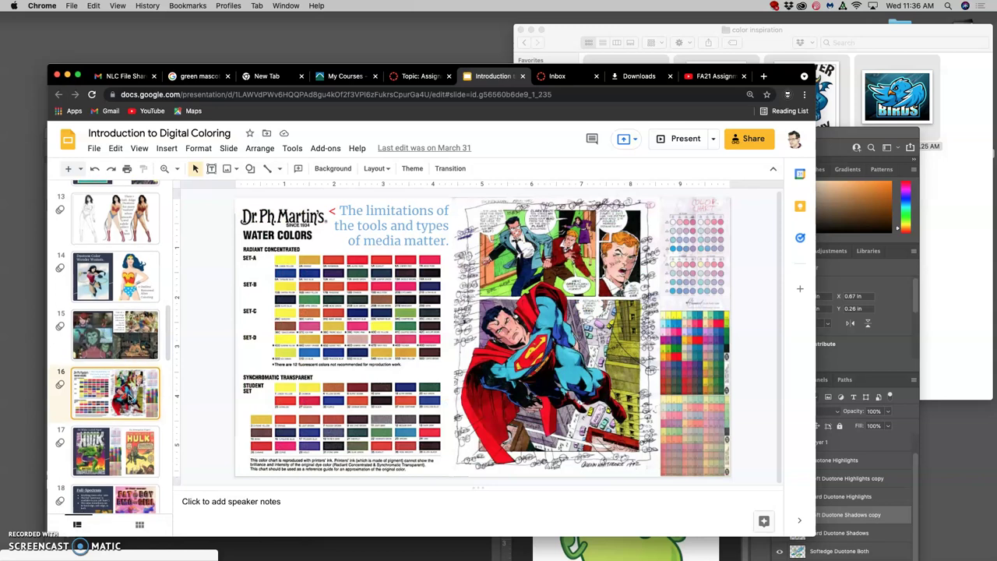
Step: View slide 17 comparing Hulk covers on coated and newsprint paper, and slide 18 on Full-Spectrum color
{"action": "scroll", "coordinate": [131, 393], "scroll_direction": "down", "scroll_amount": 2}
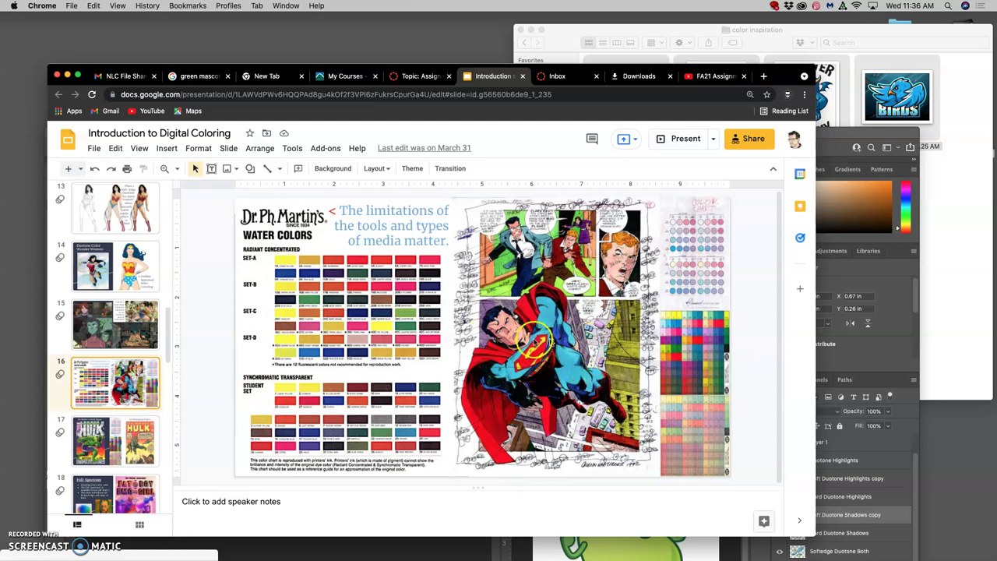
{"action": "left_click", "coordinate": [124, 456]}
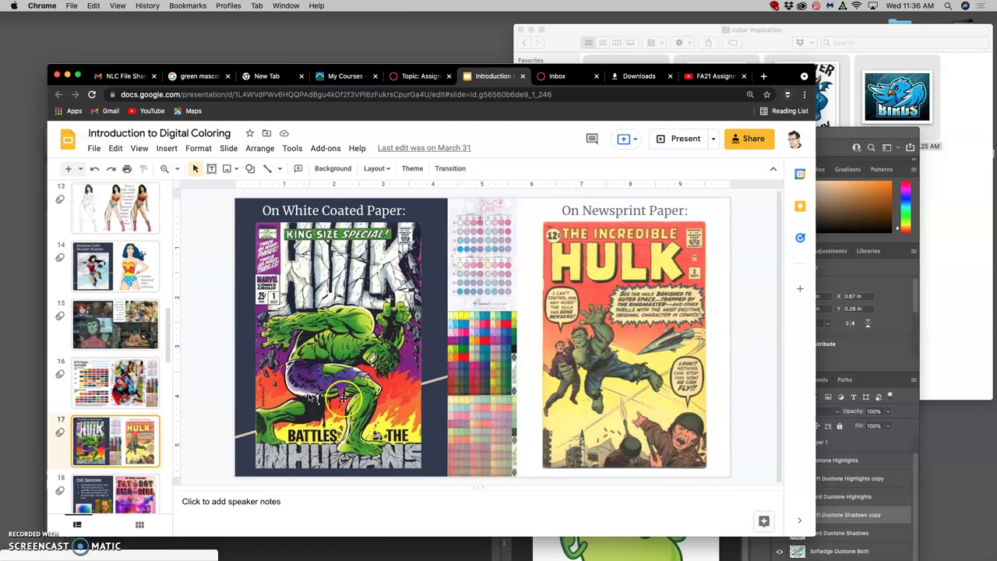
{"action": "left_click", "coordinate": [137, 488]}
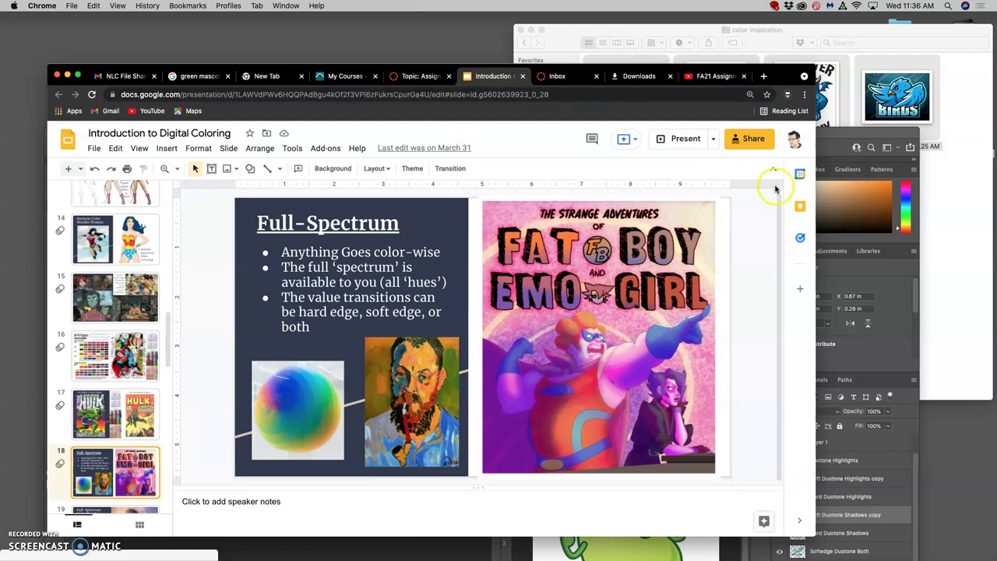
Step: Switch to Photoshop, move its window up the screen, and hide every layer of the bird illustration except Blank White
{"action": "left_click", "coordinate": [848, 127]}
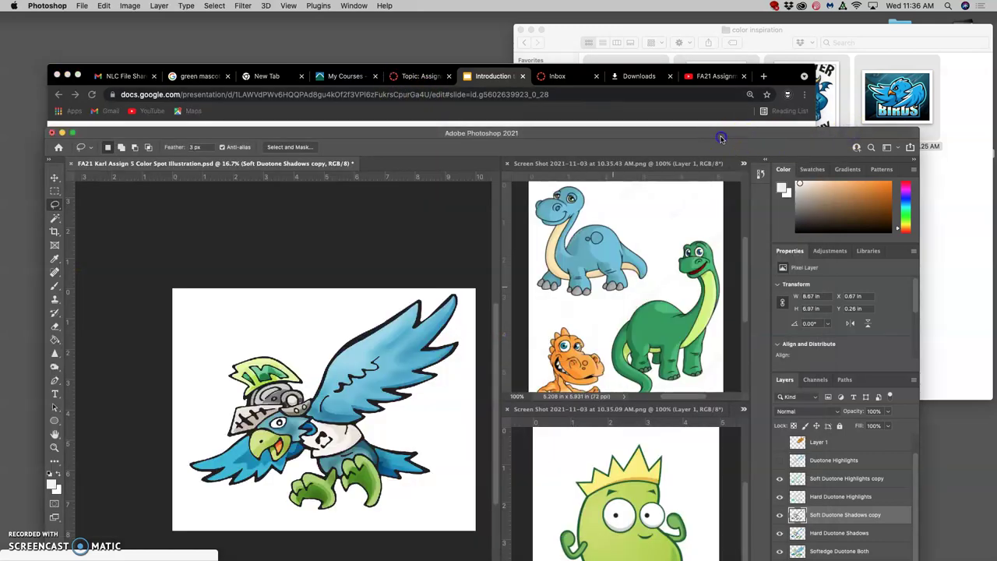
{"action": "left_click_drag", "start_coordinate": [719, 134], "coordinate": [714, 33]}
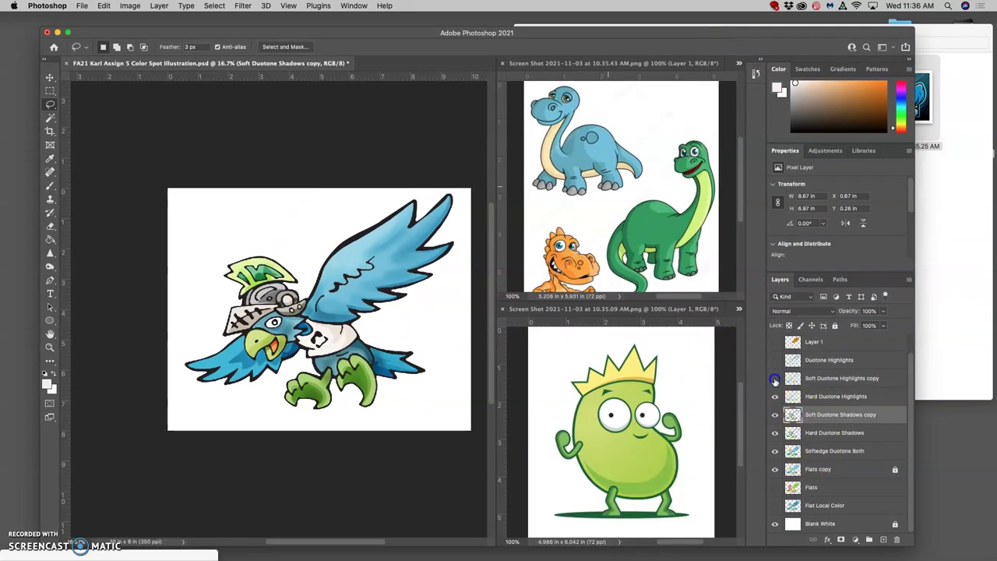
{"action": "left_click_drag", "start_coordinate": [775, 381], "coordinate": [775, 470]}
{"action": "scroll", "coordinate": [828, 420], "scroll_direction": "up", "scroll_amount": 1}
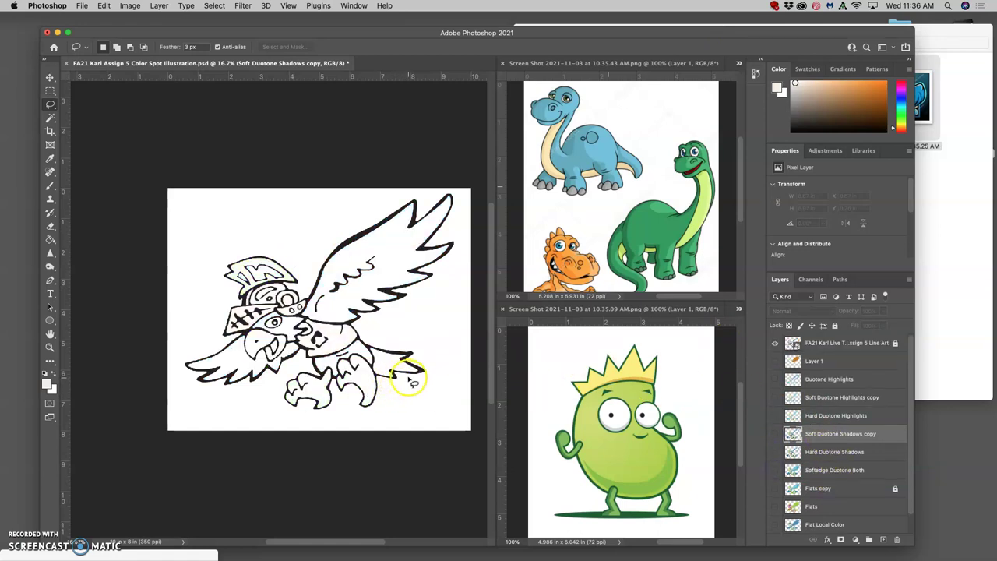
{"action": "left_click", "coordinate": [774, 344]}
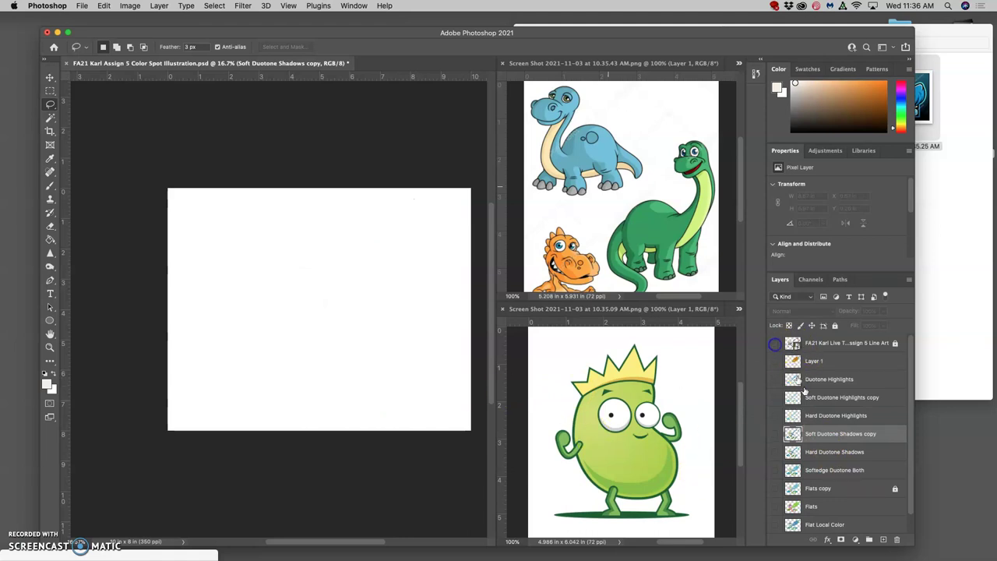
{"action": "scroll", "coordinate": [818, 413], "scroll_direction": "down", "scroll_amount": 1}
{"action": "left_click", "coordinate": [776, 523]}
{"action": "left_click", "coordinate": [776, 523]}
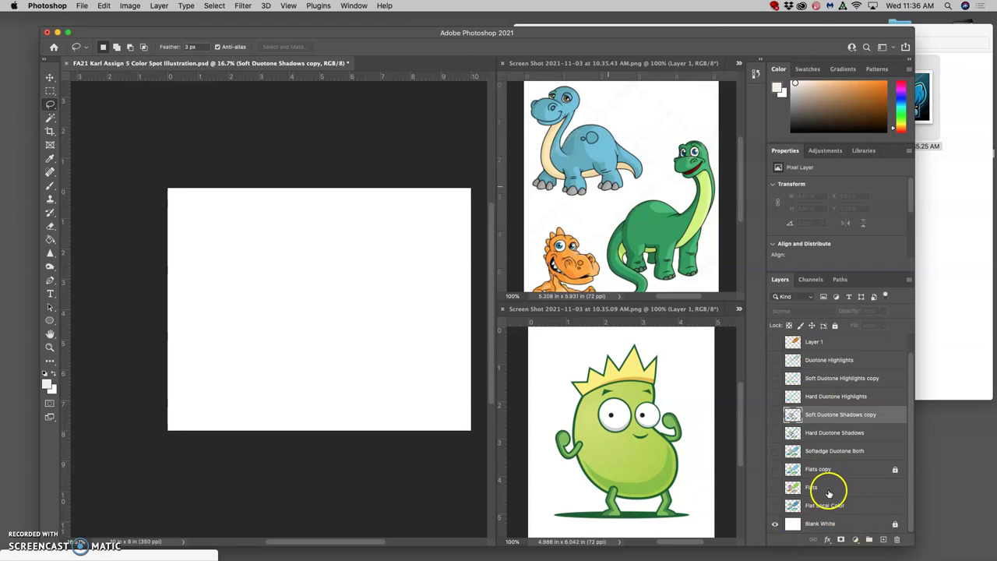
Step: Show the Flats copy, Softedge Duotone Both, Hard Duotone Shadows and Soft Duotone Shadows copy layers one after another
{"action": "left_click", "coordinate": [775, 469]}
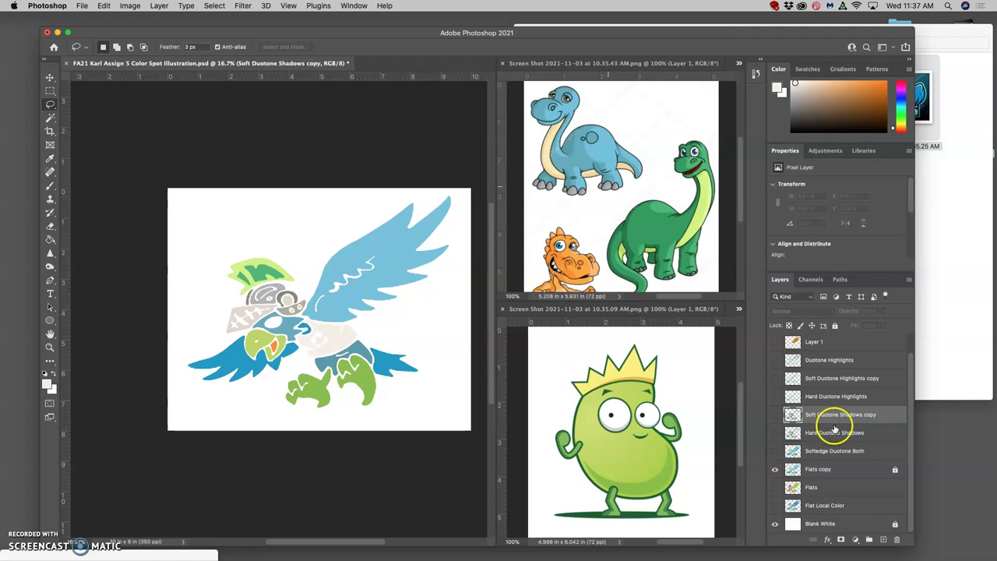
{"action": "left_click", "coordinate": [775, 451]}
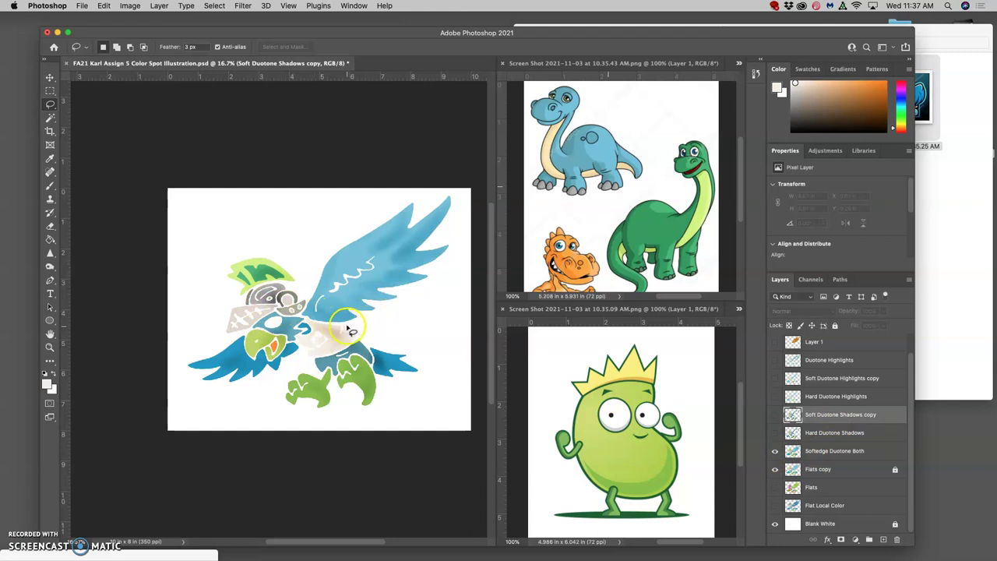
{"action": "left_click", "coordinate": [775, 434]}
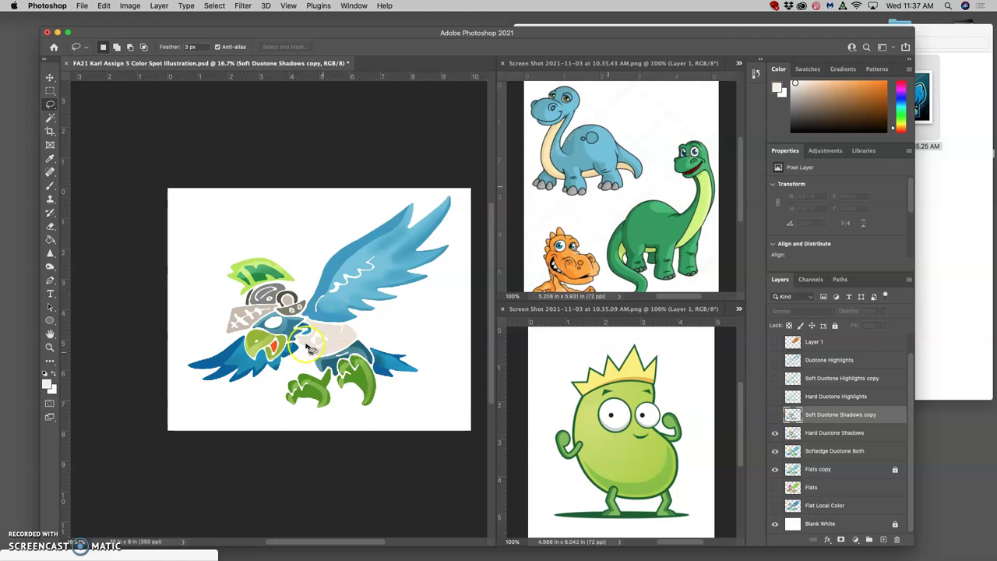
{"action": "left_click", "coordinate": [775, 415]}
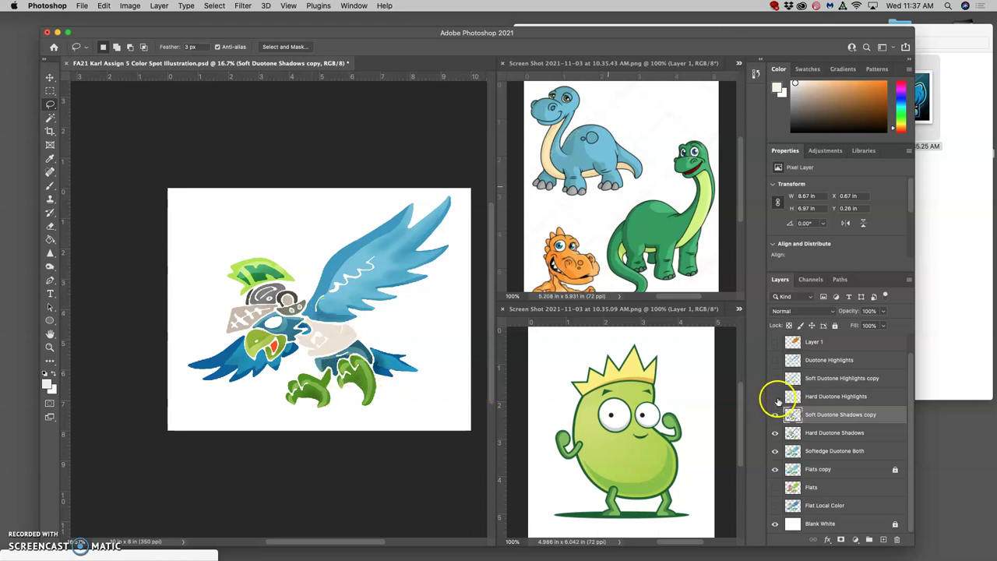
Step: Toggle the Soft Duotone Shadows copy layer off and on repeatedly to compare its effect, leaving it shown
{"action": "left_click", "coordinate": [775, 417]}
{"action": "left_click", "coordinate": [775, 417]}
{"action": "left_click", "coordinate": [775, 417]}
{"action": "left_click", "coordinate": [775, 417]}
{"action": "left_click", "coordinate": [775, 416]}
{"action": "left_click", "coordinate": [775, 416]}
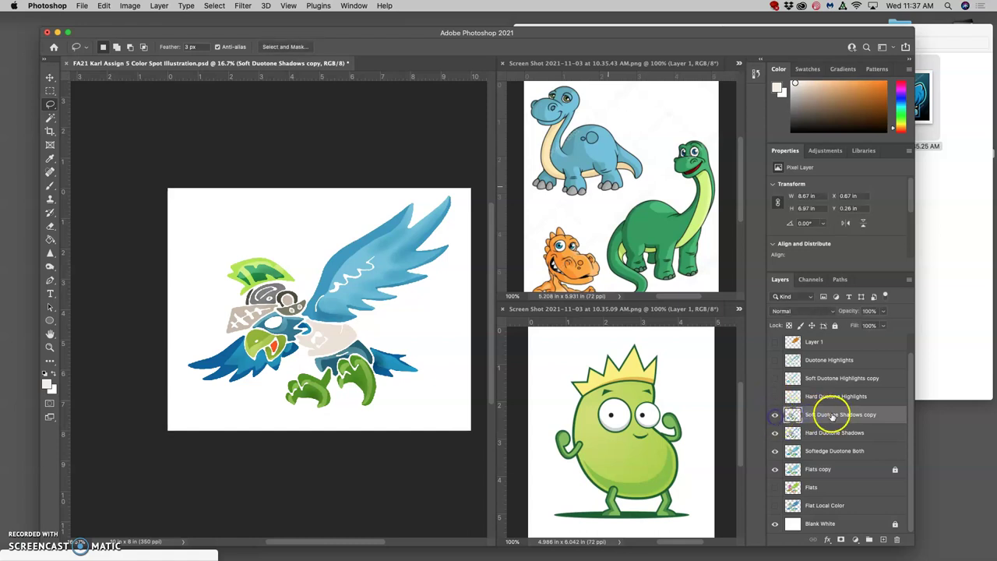
Step: Lower the Soft Duotone Shadows copy layer's opacity to 74% and hide the Hard Duotone Shadows layer to compare the shadow styles
{"action": "left_click", "coordinate": [883, 313]}
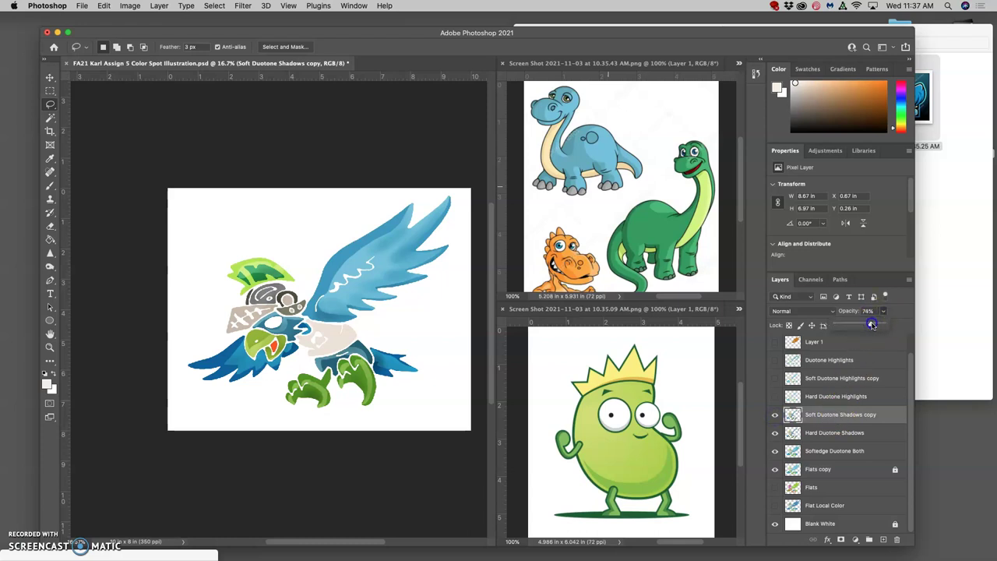
{"action": "left_click", "coordinate": [775, 435]}
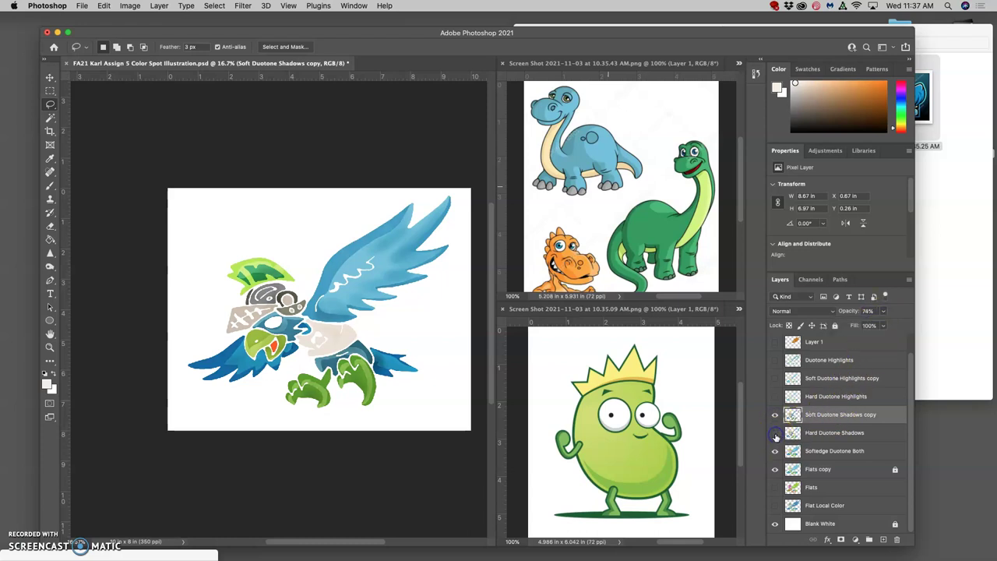
{"action": "left_click", "coordinate": [775, 416]}
{"action": "left_click", "coordinate": [775, 416]}
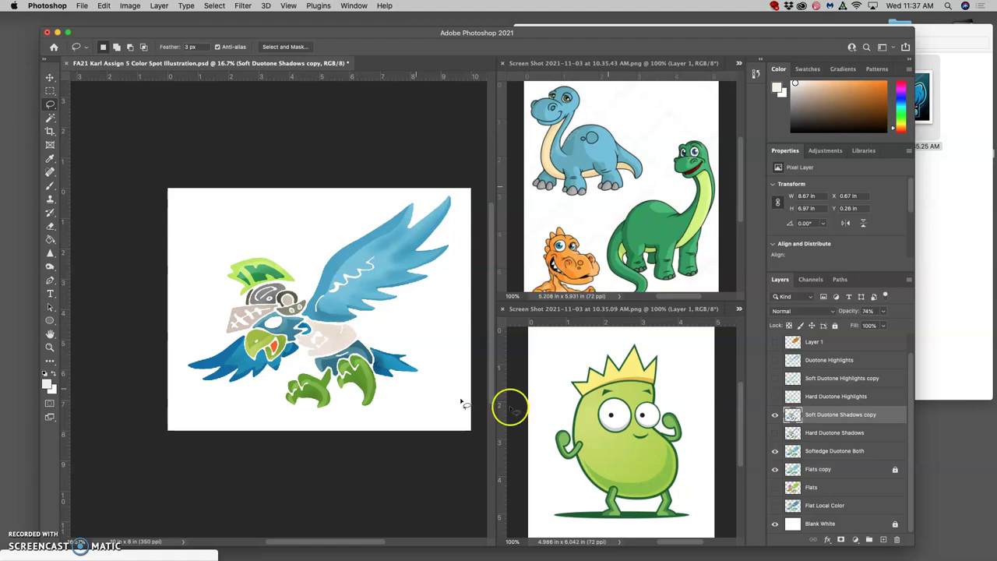
Step: Show the Hard Duotone Highlights and Soft Duotone Highlights copy layers, toggling their visibility to compare the effect
{"action": "left_click", "coordinate": [776, 400]}
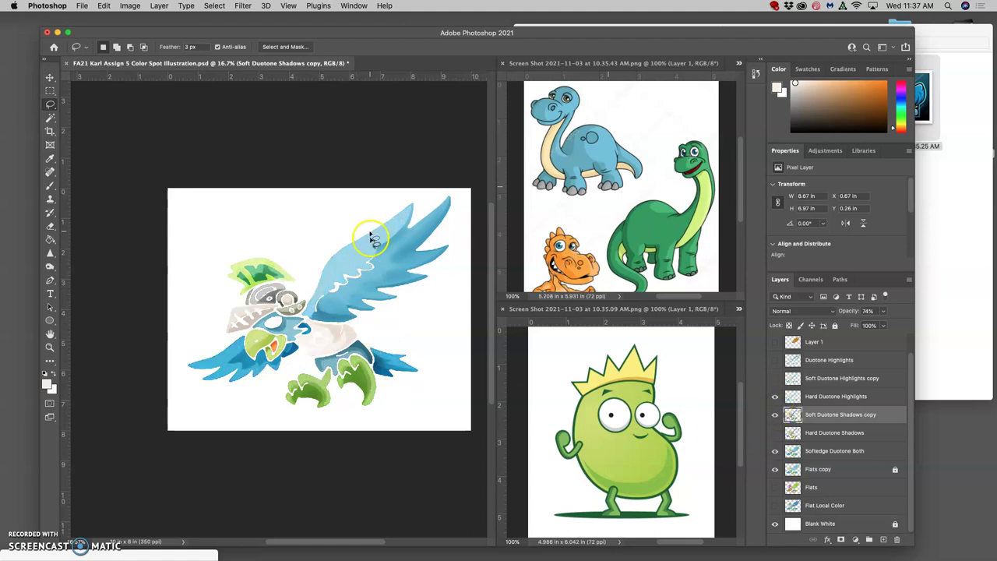
{"action": "left_click", "coordinate": [776, 378]}
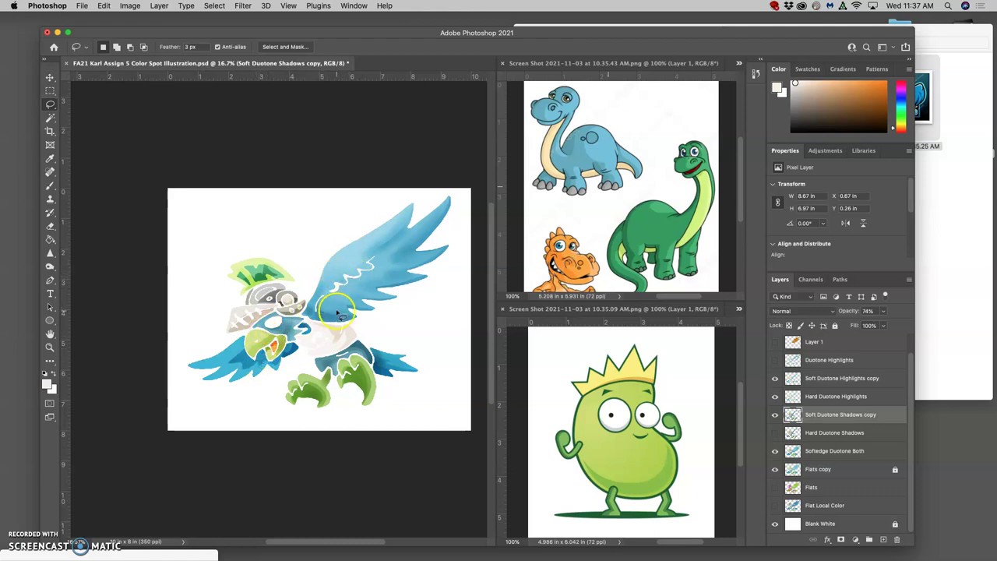
{"action": "left_click", "coordinate": [775, 396]}
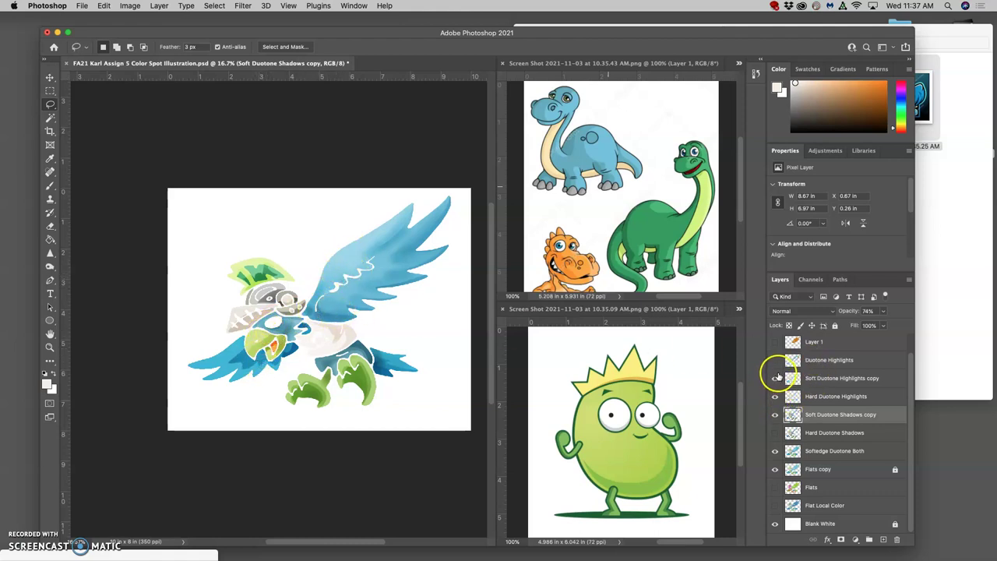
{"action": "left_click", "coordinate": [776, 379]}
{"action": "left_click", "coordinate": [775, 378]}
Step: Toggle the Duotone Highlights layer on and off to preview it, leaving it hidden
{"action": "left_click", "coordinate": [774, 361]}
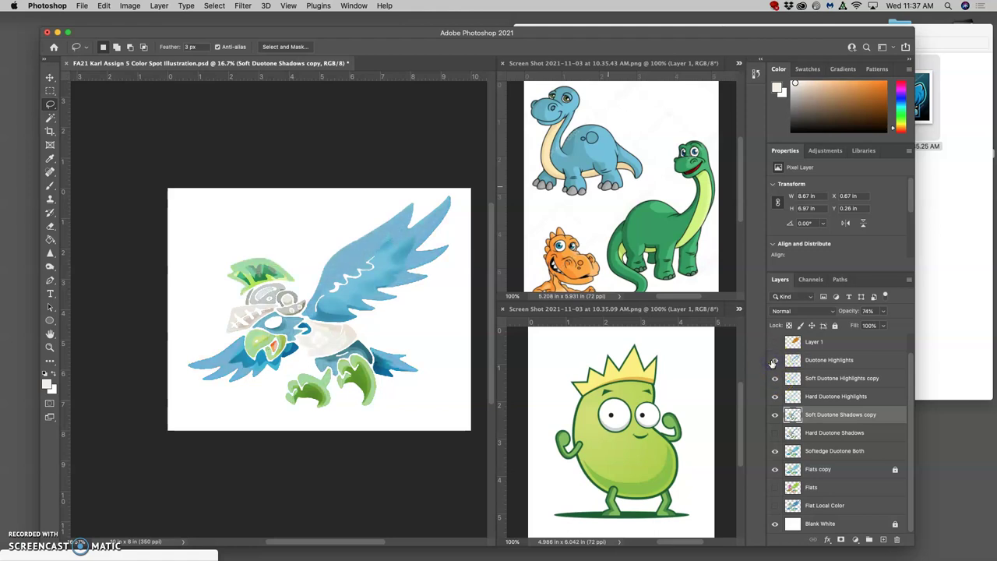
{"action": "left_click", "coordinate": [774, 361]}
{"action": "left_click", "coordinate": [775, 361]}
{"action": "left_click", "coordinate": [776, 361]}
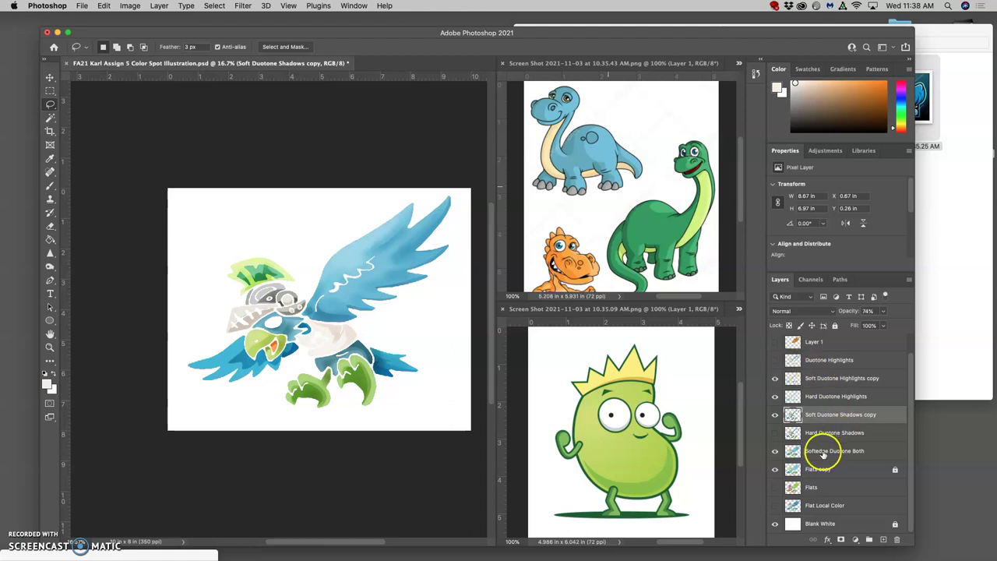
Step: Preview the Flats layer without Flats copy and Softedge Duotone Both, and restore the original visibility of all three
{"action": "left_click", "coordinate": [782, 487]}
{"action": "left_click", "coordinate": [776, 472]}
{"action": "left_click", "coordinate": [775, 451]}
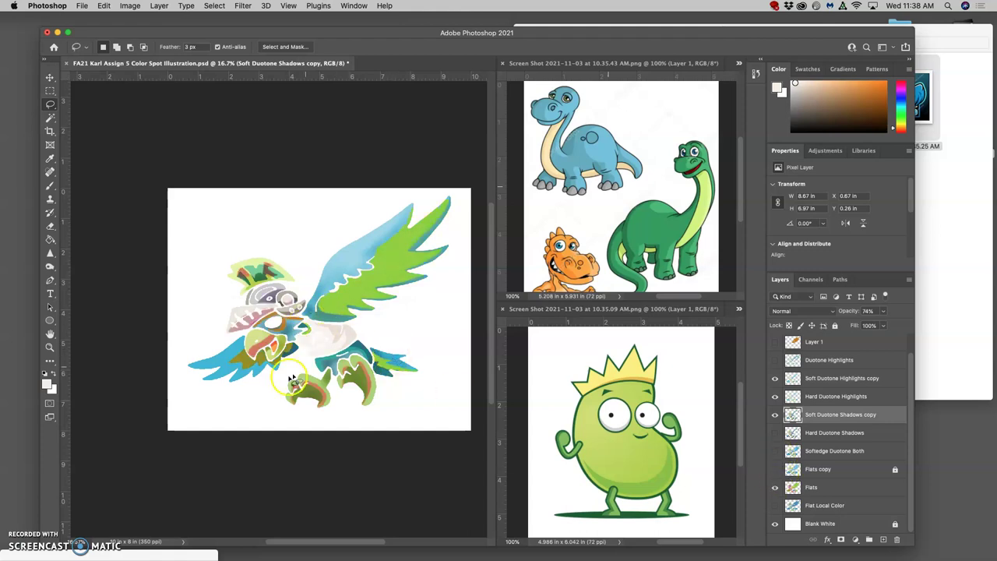
{"action": "left_click", "coordinate": [775, 469]}
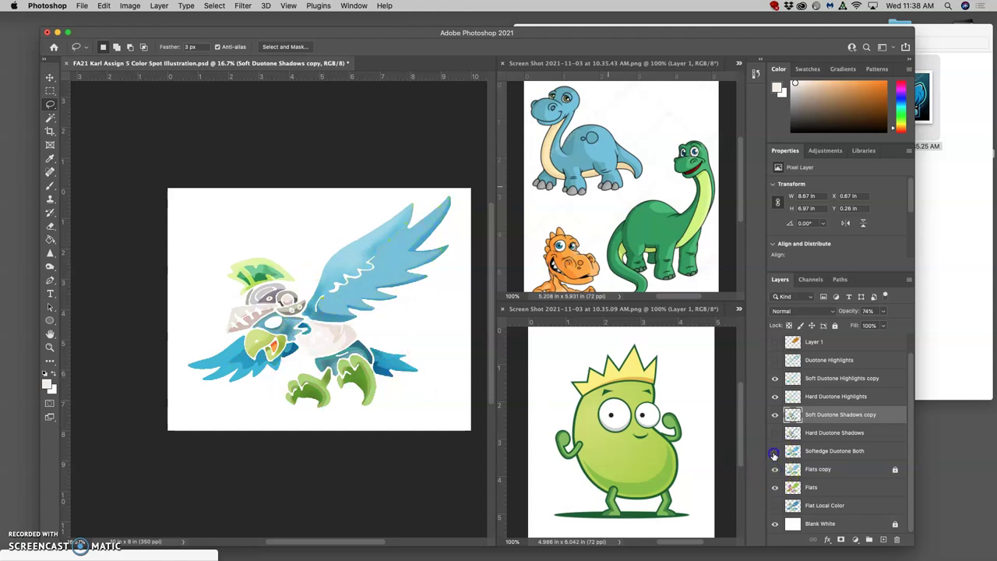
{"action": "left_click", "coordinate": [775, 451]}
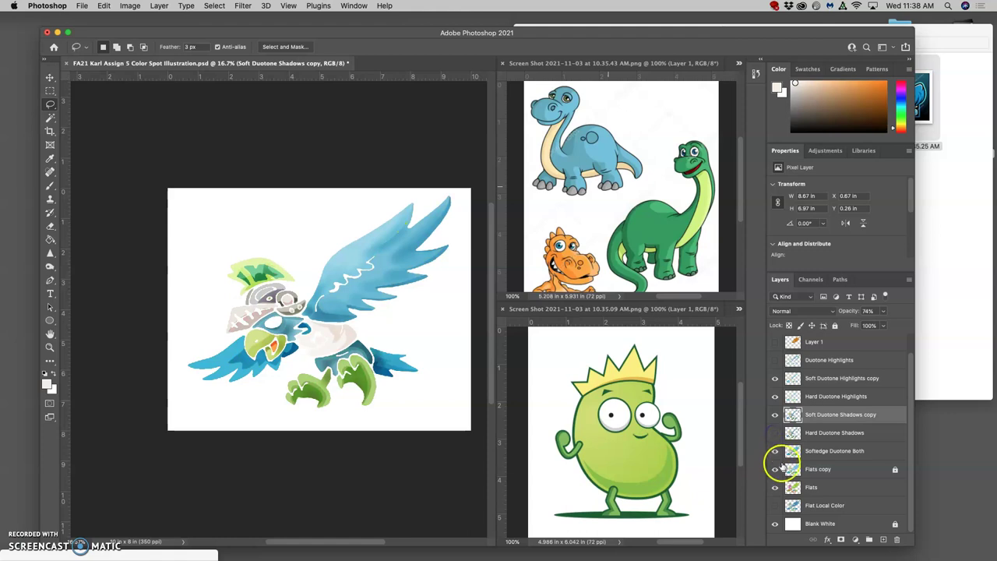
{"action": "left_click", "coordinate": [775, 487]}
{"action": "left_click", "coordinate": [776, 471]}
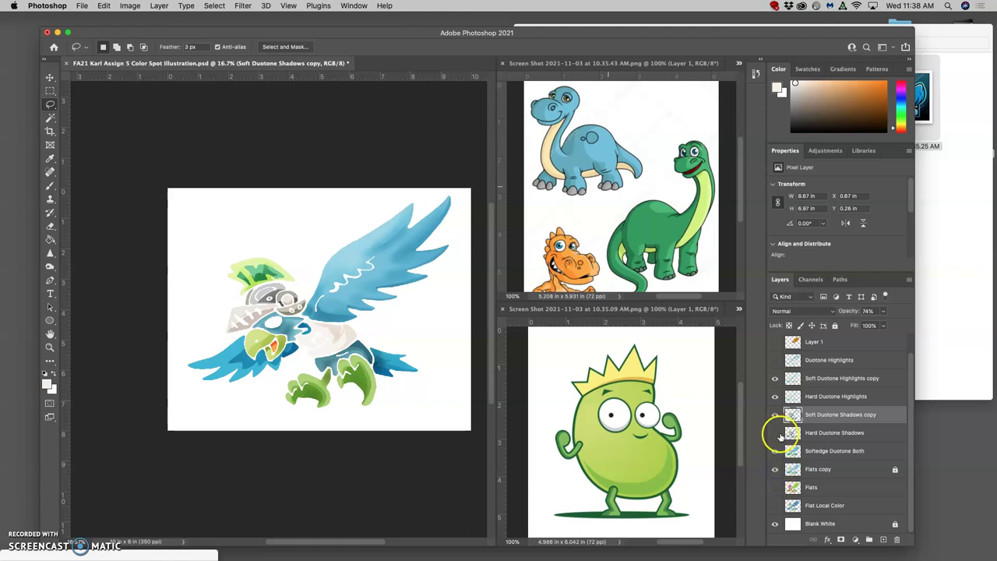
Step: Select the Soft Duotone Highlights copy layer and hide Blank White, leaving the Line Art layer hidden after a quick preview
{"action": "scroll", "coordinate": [810, 424], "scroll_direction": "up", "scroll_amount": 1}
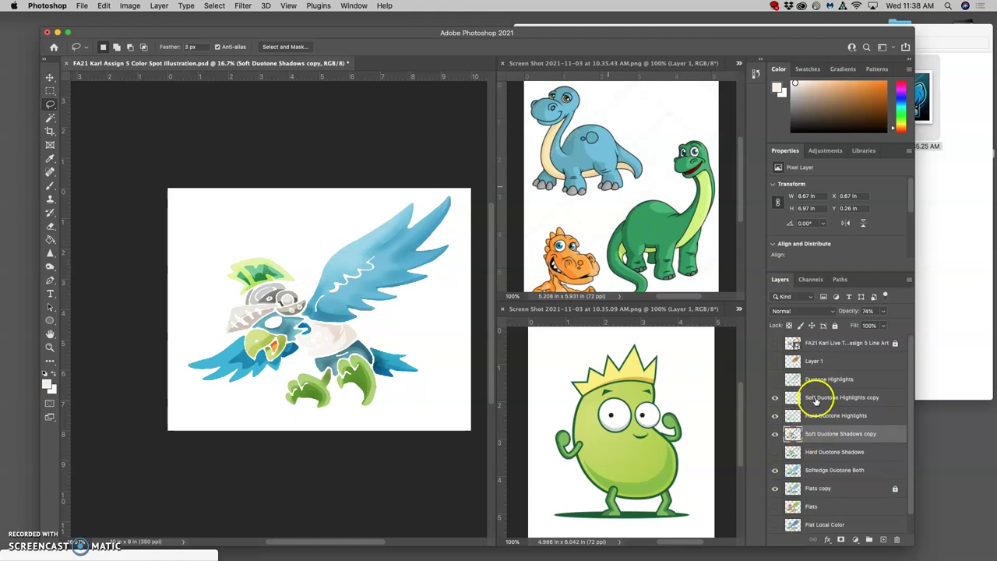
{"action": "left_click", "coordinate": [817, 399]}
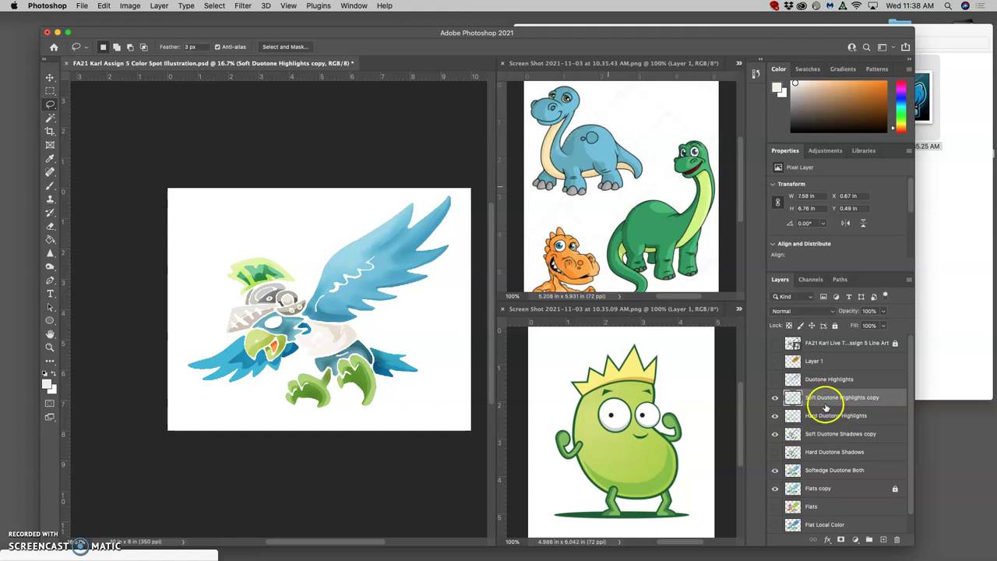
{"action": "scroll", "coordinate": [824, 405], "scroll_direction": "down", "scroll_amount": 1}
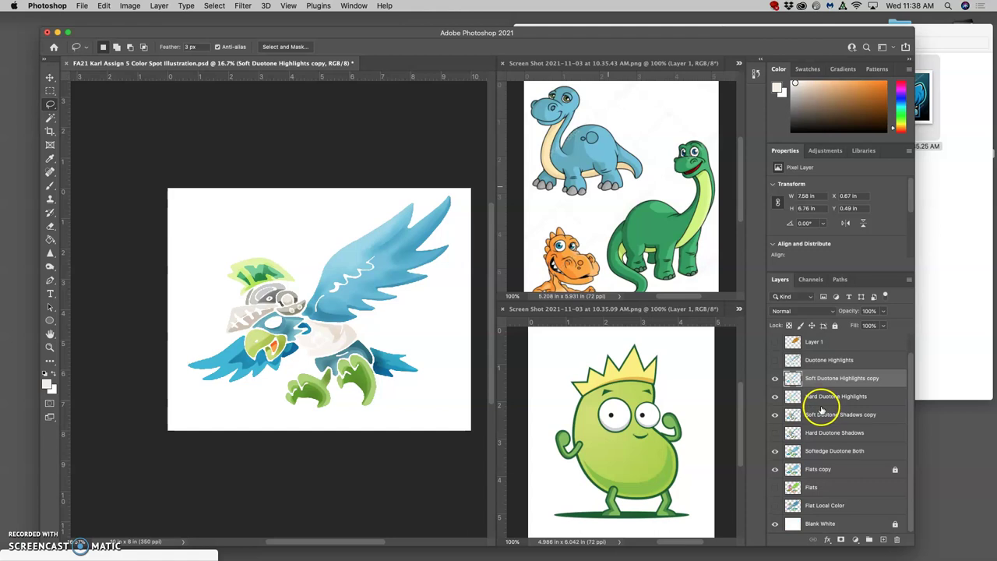
{"action": "left_click", "coordinate": [775, 524]}
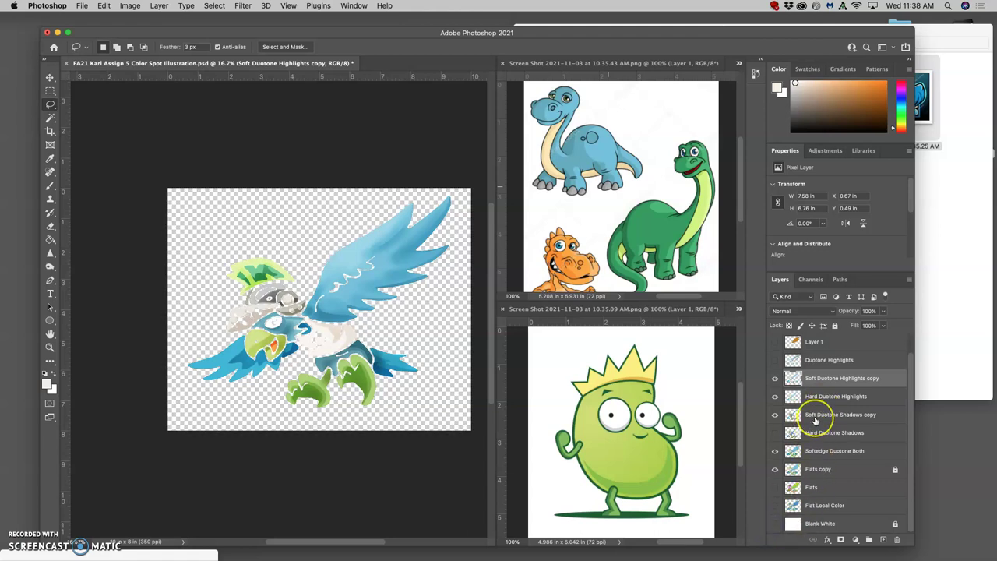
{"action": "scroll", "coordinate": [815, 420], "scroll_direction": "up", "scroll_amount": 1}
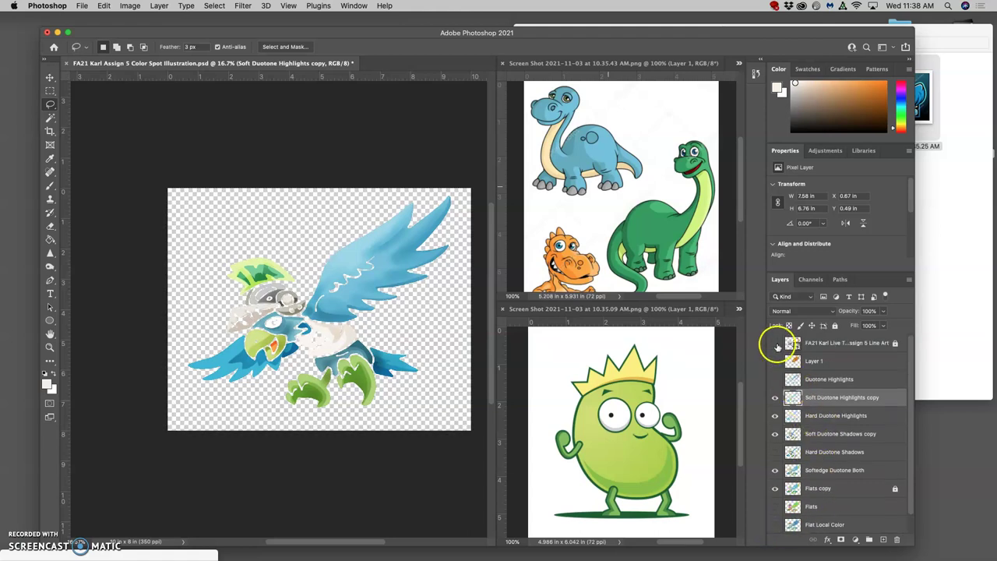
{"action": "left_click", "coordinate": [775, 343]}
{"action": "left_click", "coordinate": [775, 343]}
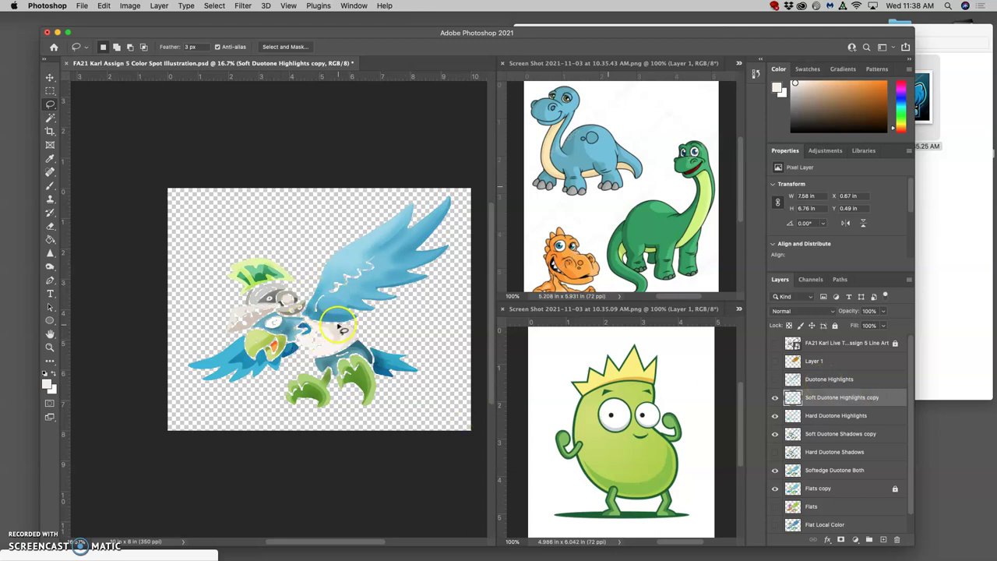
Step: Merge a copy of all visible layers into a new layer and name it Full Spectrum Color
{"action": "left_click", "coordinate": [158, 7]}
{"action": "left_click", "coordinate": [195, 398], "text": "alt"}
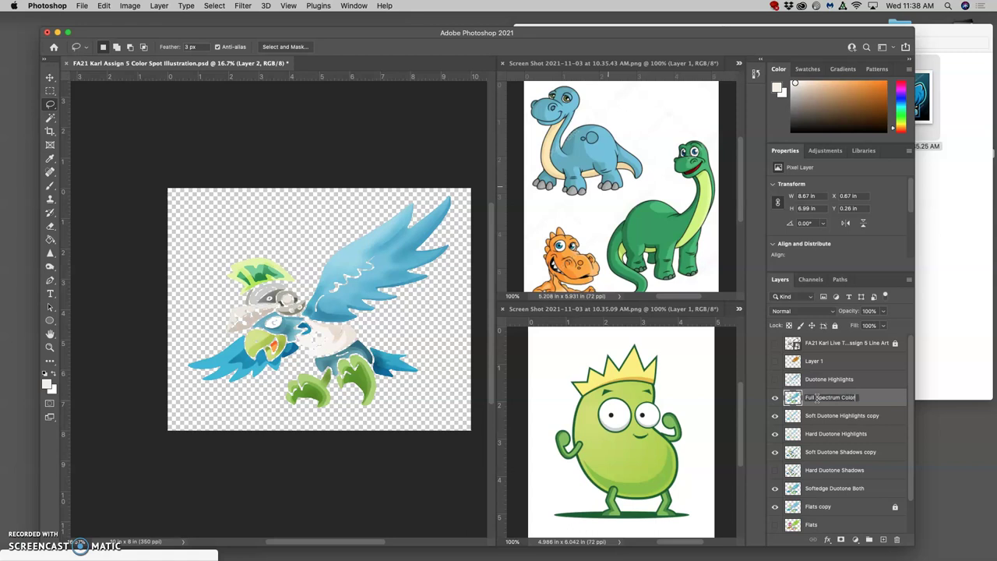
{"action": "left_click", "coordinate": [866, 398]}
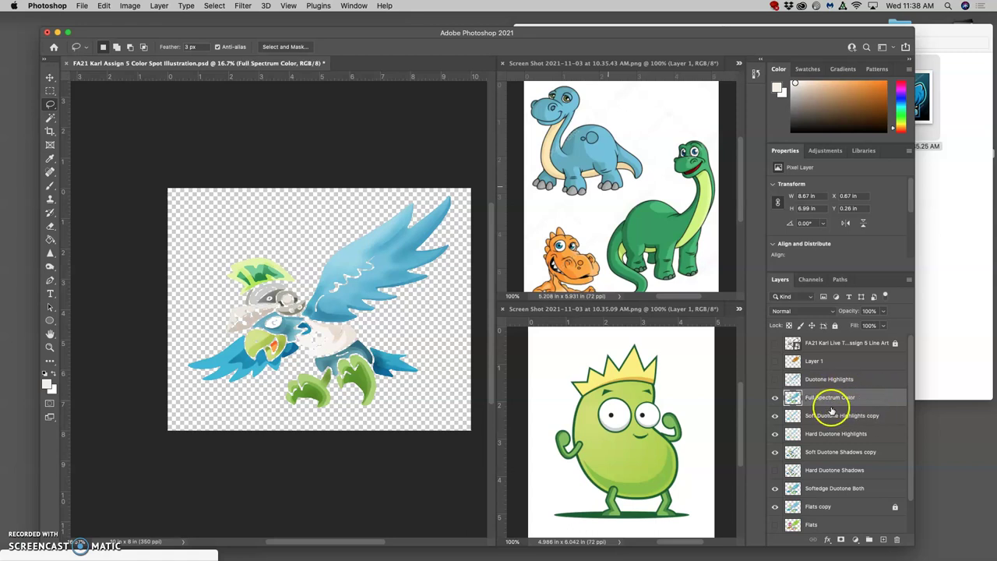
Step: Show the Blank White background and the Line Art layer with the Full Spectrum Color layer
{"action": "scroll", "coordinate": [810, 450], "scroll_direction": "down", "scroll_amount": 2}
{"action": "left_click", "coordinate": [775, 524]}
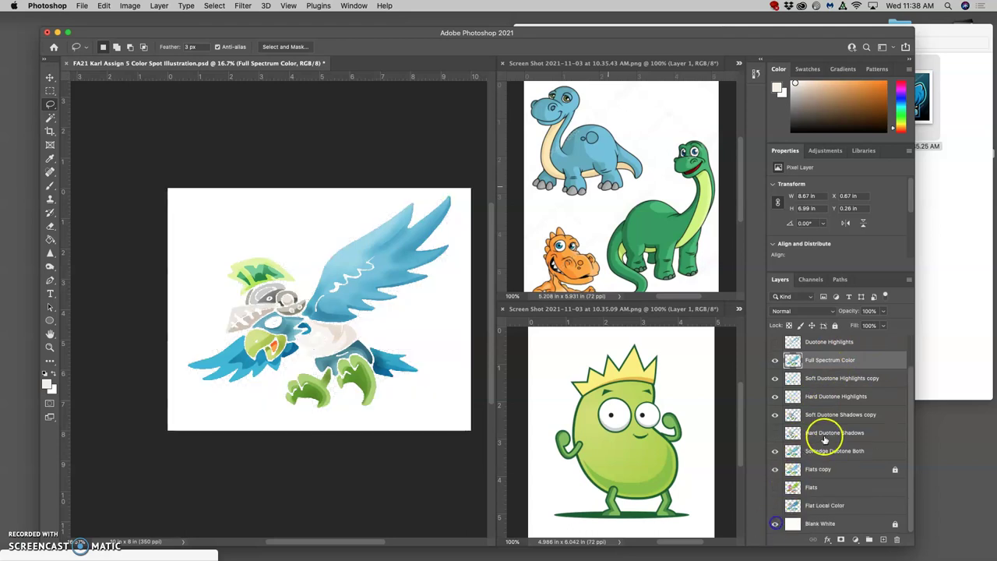
{"action": "scroll", "coordinate": [824, 438], "scroll_direction": "up", "scroll_amount": 2}
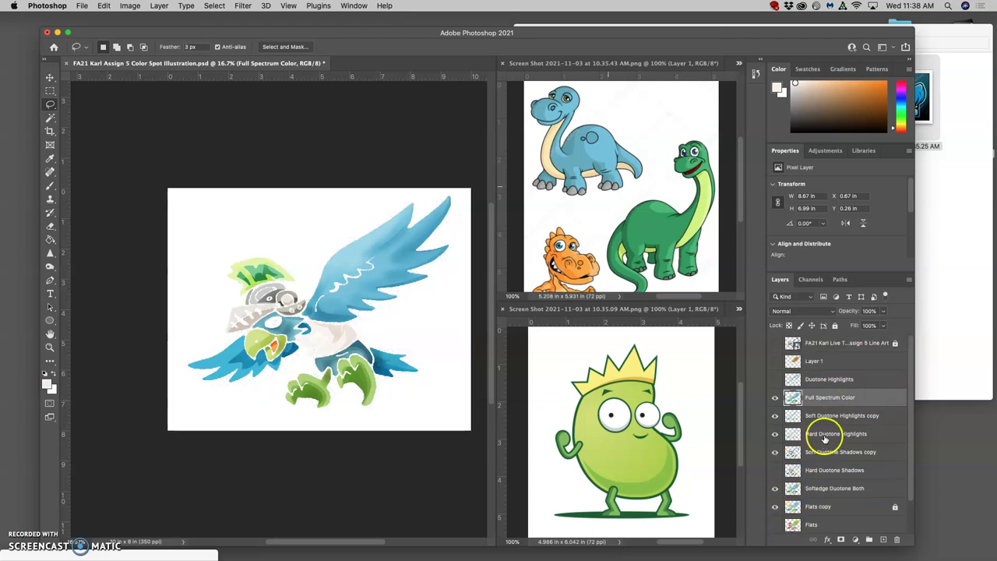
{"action": "left_click", "coordinate": [777, 343]}
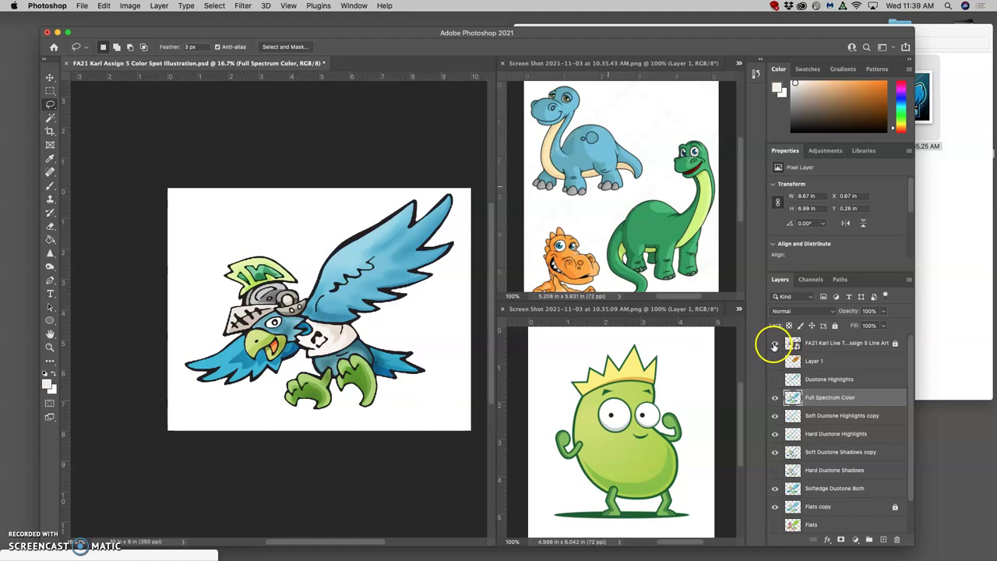
Step: Apply a Levels adjustment to the Full Spectrum Color layer with midtone input 1.10 and black output level 23
{"action": "left_click", "coordinate": [129, 6]}
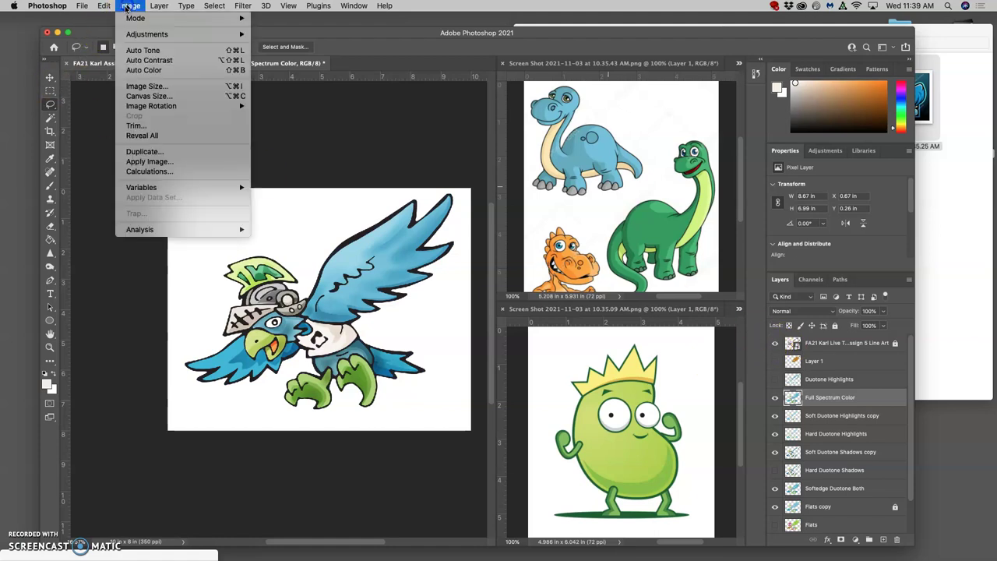
{"action": "mouse_move", "coordinate": [214, 35]}
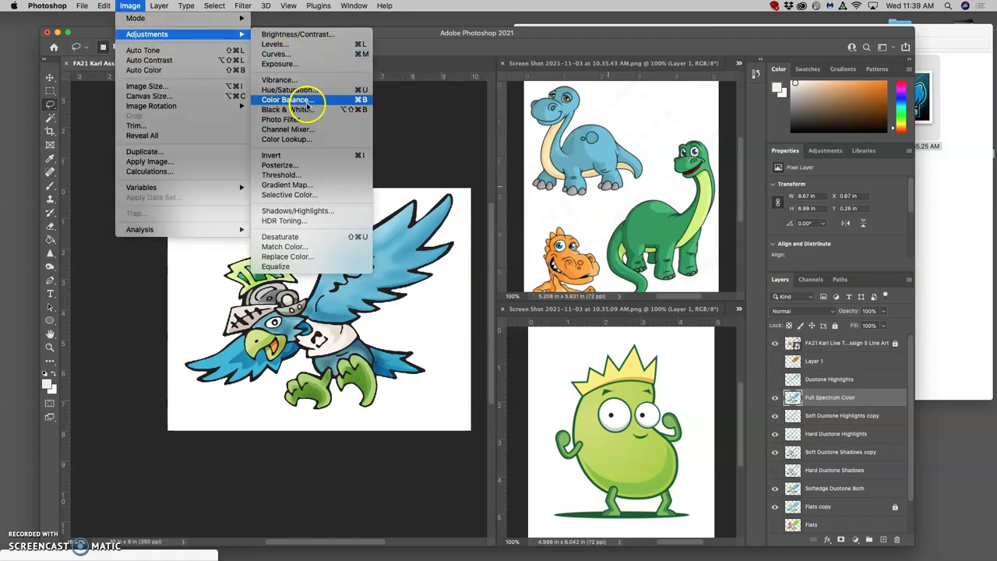
{"action": "left_click", "coordinate": [273, 44]}
{"action": "mouse_move", "coordinate": [496, 135]}
{"action": "left_mouse_down"}
{"action": "mouse_move", "coordinate": [468, 137]}
{"action": "mouse_move", "coordinate": [533, 136]}
{"action": "mouse_move", "coordinate": [491, 135]}
{"action": "left_mouse_up"}
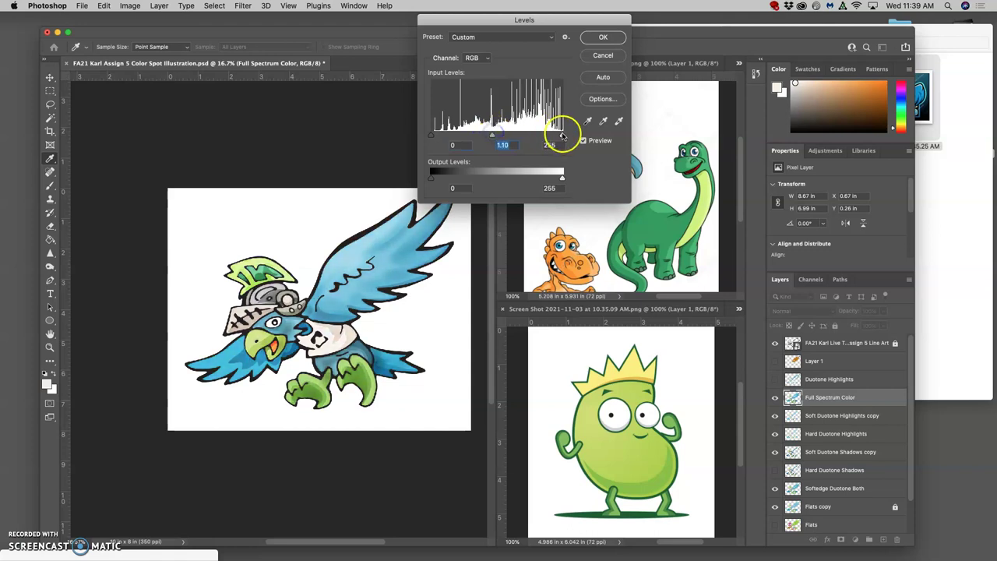
{"action": "mouse_move", "coordinate": [561, 134]}
{"action": "left_mouse_down"}
{"action": "mouse_move", "coordinate": [541, 138]}
{"action": "mouse_move", "coordinate": [566, 136]}
{"action": "left_mouse_up"}
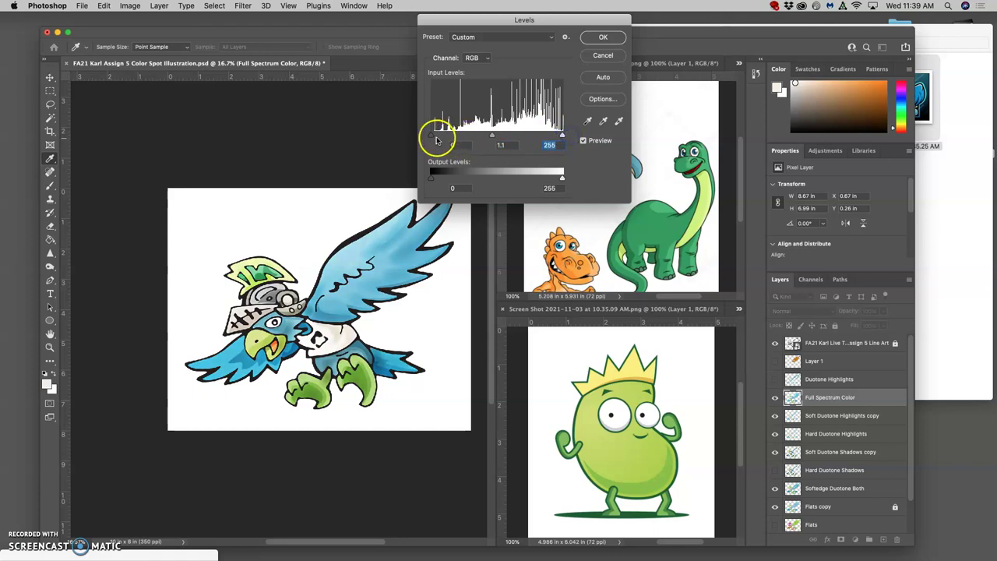
{"action": "mouse_move", "coordinate": [431, 135]}
{"action": "left_mouse_down"}
{"action": "mouse_move", "coordinate": [447, 137]}
{"action": "mouse_move", "coordinate": [428, 135]}
{"action": "left_mouse_up"}
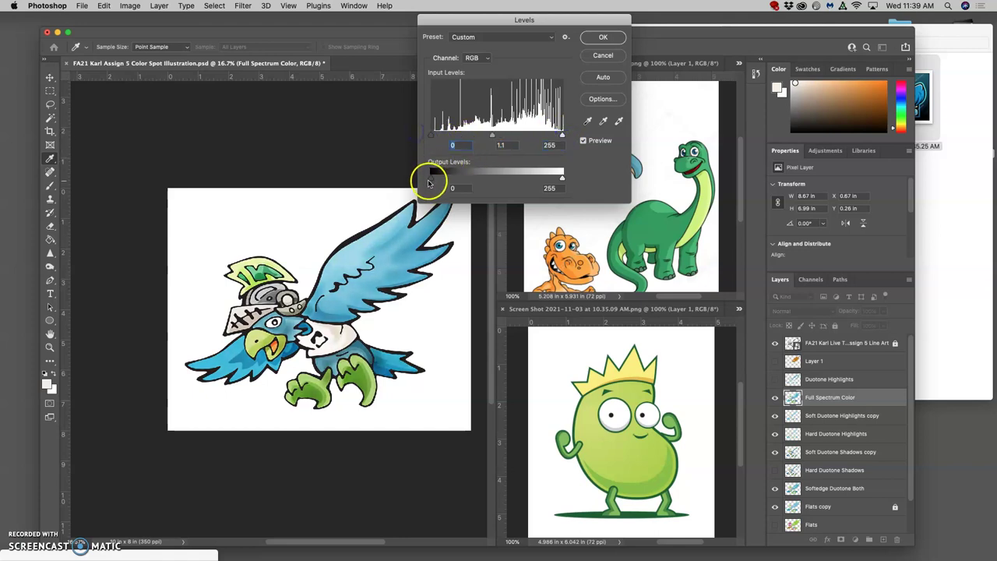
{"action": "left_click_drag", "start_coordinate": [431, 178], "coordinate": [450, 181]}
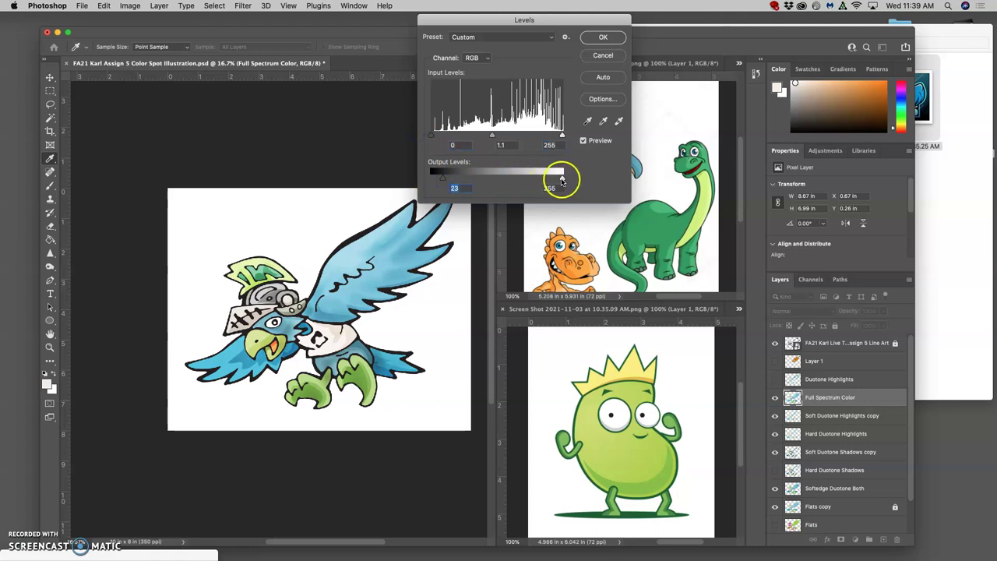
{"action": "mouse_move", "coordinate": [561, 178]}
{"action": "left_mouse_down"}
{"action": "mouse_move", "coordinate": [546, 181]}
{"action": "mouse_move", "coordinate": [562, 180]}
{"action": "left_mouse_up"}
{"action": "left_click", "coordinate": [608, 36]}
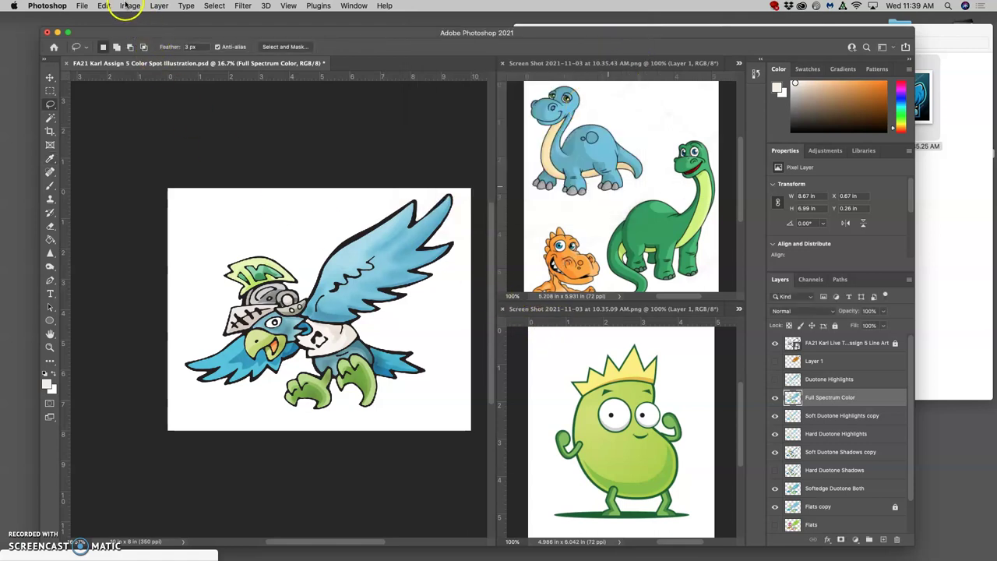
Step: Apply a Hue/Saturation adjustment to the Full Spectrum Color layer, shifting the bird's blue toward teal
{"action": "left_click", "coordinate": [129, 6]}
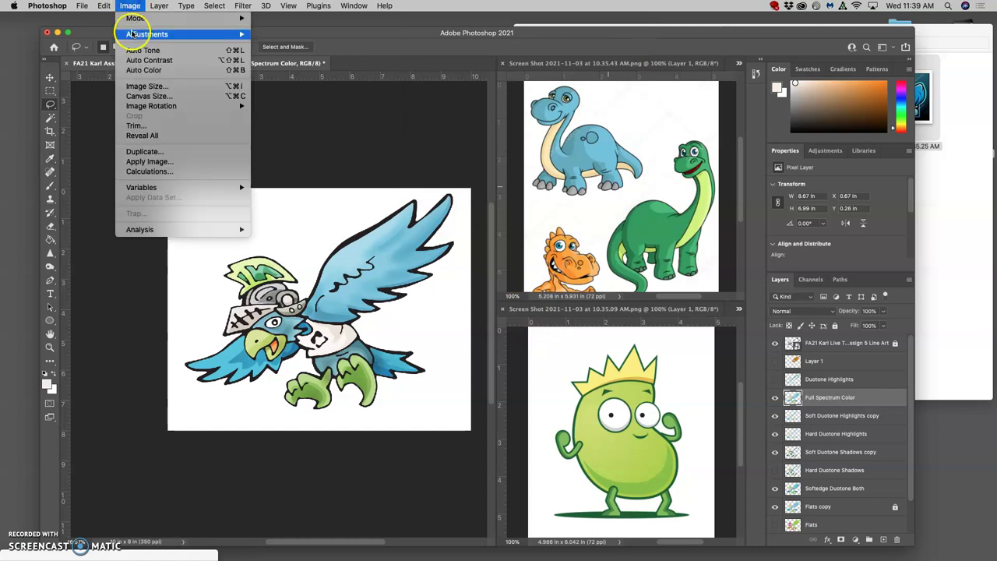
{"action": "mouse_move", "coordinate": [187, 34]}
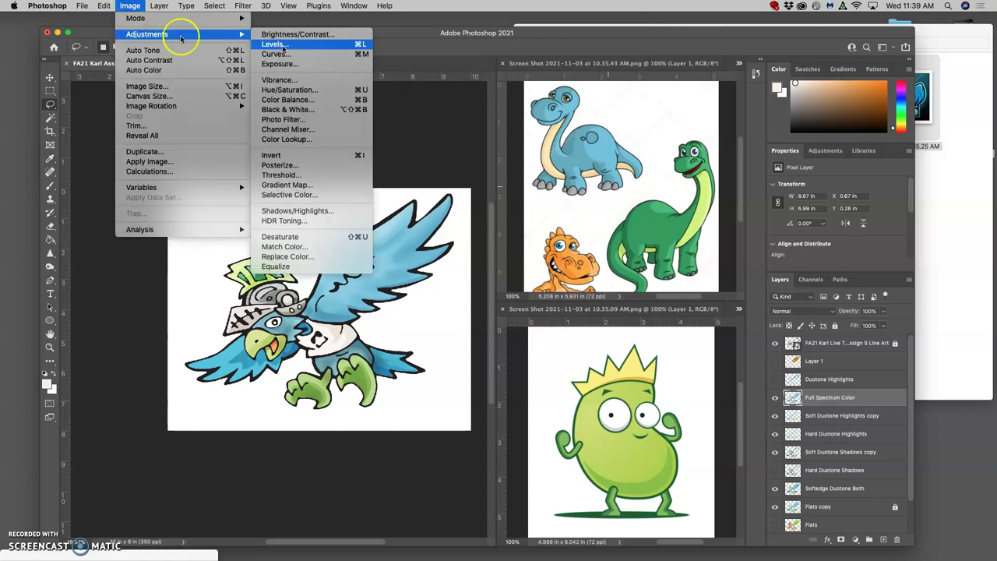
{"action": "left_click", "coordinate": [290, 92]}
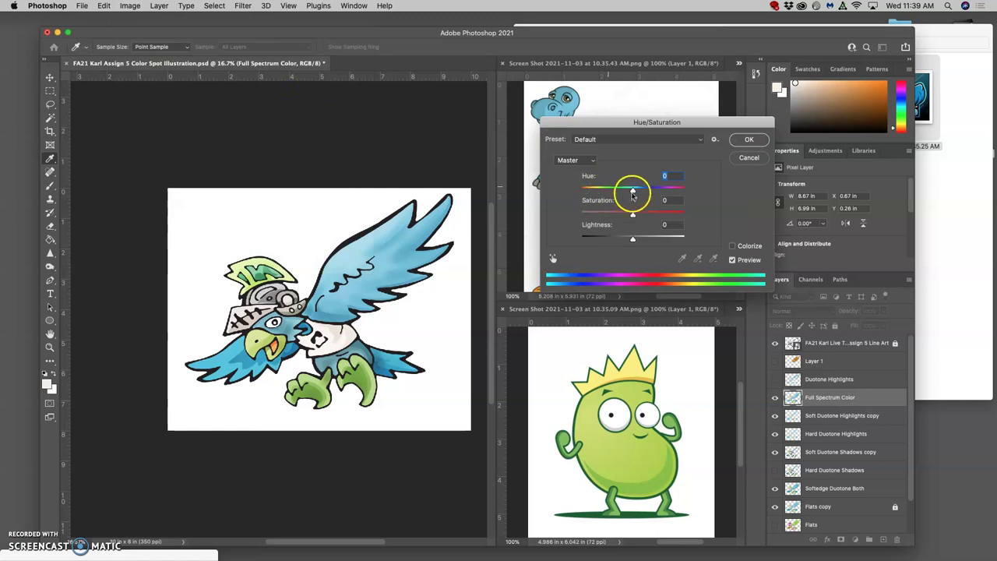
{"action": "mouse_move", "coordinate": [633, 191]}
{"action": "left_mouse_down"}
{"action": "mouse_move", "coordinate": [645, 192]}
{"action": "mouse_move", "coordinate": [589, 192]}
{"action": "mouse_move", "coordinate": [629, 191]}
{"action": "left_mouse_up"}
{"action": "left_click", "coordinate": [633, 216]}
{"action": "left_click_drag", "start_coordinate": [635, 217], "coordinate": [634, 240]}
{"action": "left_click", "coordinate": [746, 140]}
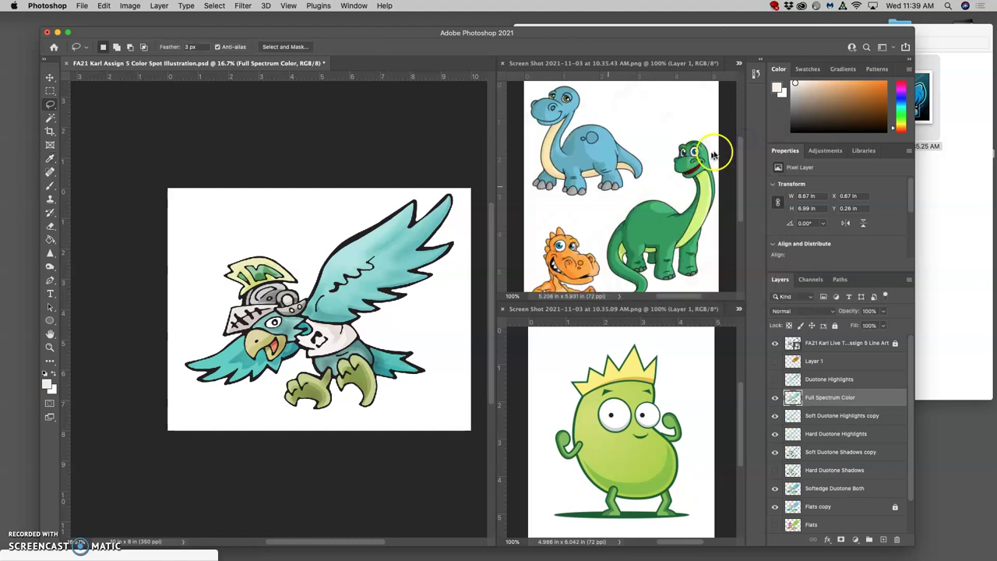
Step: Partially erase the teal over the large wing on the Full Spectrum Color layer with a 412 px soft Eraser at 34% opacity
{"action": "left_click", "coordinate": [53, 226]}
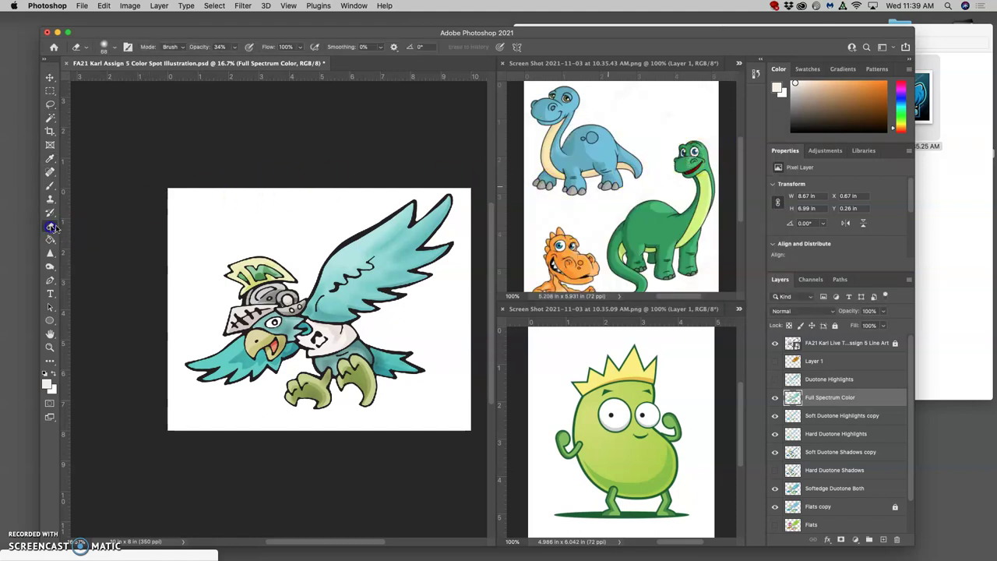
{"action": "left_click", "coordinate": [112, 48]}
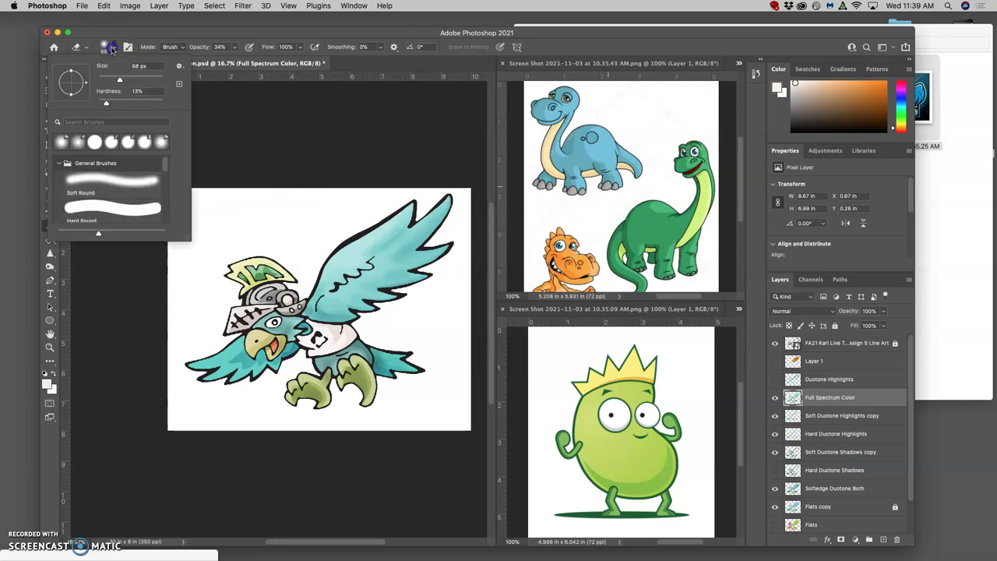
{"action": "left_click", "coordinate": [148, 80]}
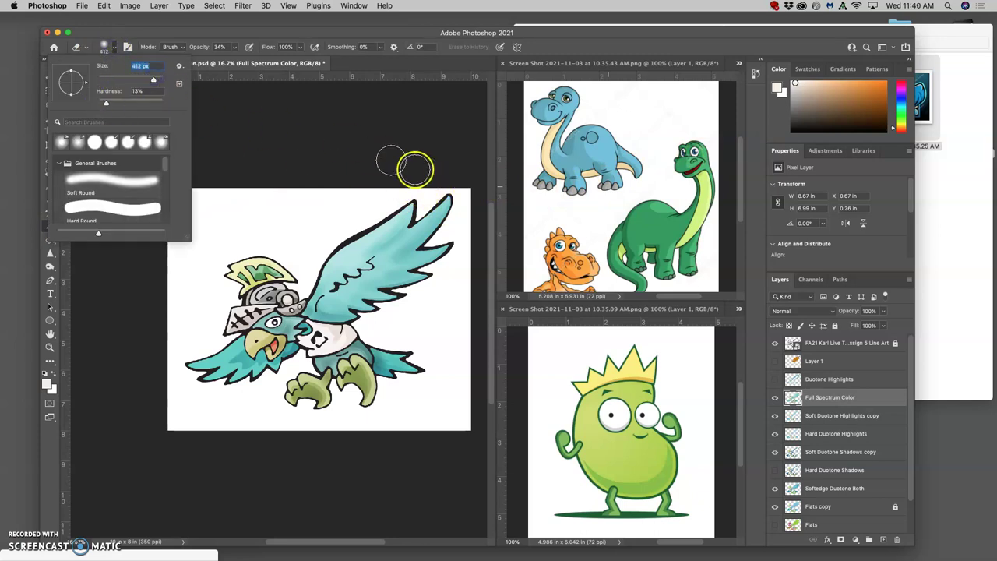
{"action": "left_click", "coordinate": [363, 240]}
{"action": "left_click", "coordinate": [348, 250]}
{"action": "left_click", "coordinate": [382, 192]}
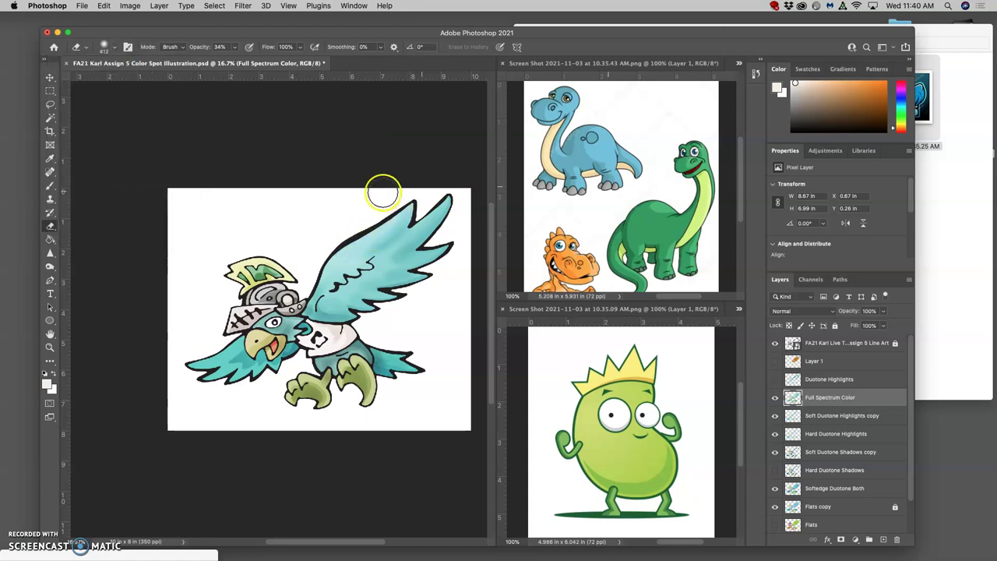
{"action": "left_click", "coordinate": [333, 265]}
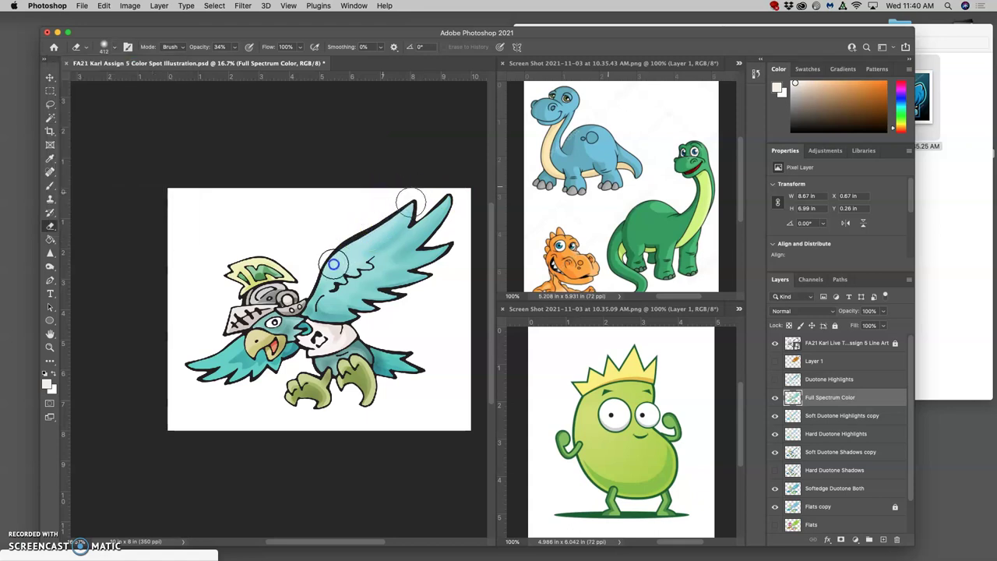
{"action": "mouse_move", "coordinate": [347, 266]}
{"action": "left_mouse_down"}
{"action": "mouse_move", "coordinate": [360, 272]}
{"action": "mouse_move", "coordinate": [398, 245]}
{"action": "mouse_move", "coordinate": [391, 250]}
{"action": "left_mouse_up"}
{"action": "mouse_move", "coordinate": [350, 282]}
{"action": "left_mouse_down"}
{"action": "mouse_move", "coordinate": [401, 254]}
{"action": "mouse_move", "coordinate": [338, 283]}
{"action": "mouse_move", "coordinate": [375, 255]}
{"action": "mouse_move", "coordinate": [326, 282]}
{"action": "mouse_move", "coordinate": [365, 230]}
{"action": "mouse_move", "coordinate": [331, 252]}
{"action": "left_mouse_up"}
{"action": "left_click", "coordinate": [320, 291]}
{"action": "mouse_move", "coordinate": [320, 291]}
{"action": "left_mouse_down"}
{"action": "mouse_move", "coordinate": [338, 268]}
{"action": "mouse_move", "coordinate": [359, 272]}
{"action": "mouse_move", "coordinate": [372, 218]}
{"action": "left_mouse_up"}
{"action": "left_click", "coordinate": [325, 293]}
Step: Partially erase the Full Spectrum Color layer over the small wing, the helmet, the beak and the base of the large wing
{"action": "mouse_move", "coordinate": [272, 318]}
{"action": "left_mouse_down"}
{"action": "mouse_move", "coordinate": [287, 297]}
{"action": "mouse_move", "coordinate": [249, 254]}
{"action": "mouse_move", "coordinate": [294, 263]}
{"action": "mouse_move", "coordinate": [239, 274]}
{"action": "mouse_move", "coordinate": [272, 257]}
{"action": "mouse_move", "coordinate": [252, 261]}
{"action": "mouse_move", "coordinate": [282, 327]}
{"action": "mouse_move", "coordinate": [265, 310]}
{"action": "mouse_move", "coordinate": [310, 322]}
{"action": "mouse_move", "coordinate": [275, 321]}
{"action": "mouse_move", "coordinate": [317, 310]}
{"action": "mouse_move", "coordinate": [262, 307]}
{"action": "mouse_move", "coordinate": [337, 341]}
{"action": "mouse_move", "coordinate": [354, 356]}
{"action": "mouse_move", "coordinate": [319, 340]}
{"action": "mouse_move", "coordinate": [350, 354]}
{"action": "mouse_move", "coordinate": [364, 394]}
{"action": "mouse_move", "coordinate": [338, 371]}
{"action": "mouse_move", "coordinate": [383, 382]}
{"action": "mouse_move", "coordinate": [299, 370]}
{"action": "mouse_move", "coordinate": [343, 387]}
{"action": "mouse_move", "coordinate": [248, 359]}
{"action": "mouse_move", "coordinate": [289, 360]}
{"action": "mouse_move", "coordinate": [231, 369]}
{"action": "left_mouse_up"}
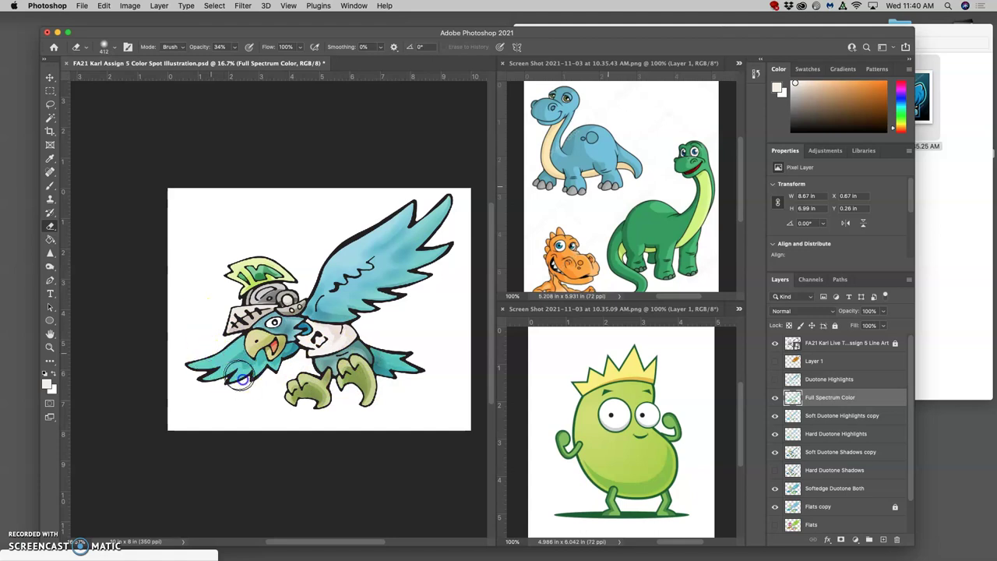
{"action": "left_click", "coordinate": [203, 362]}
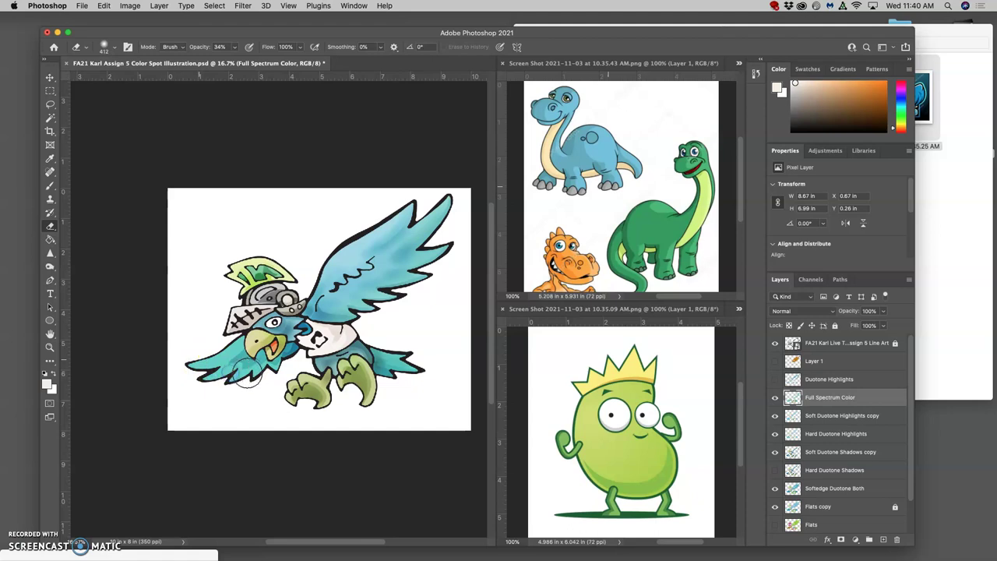
{"action": "left_click", "coordinate": [336, 304]}
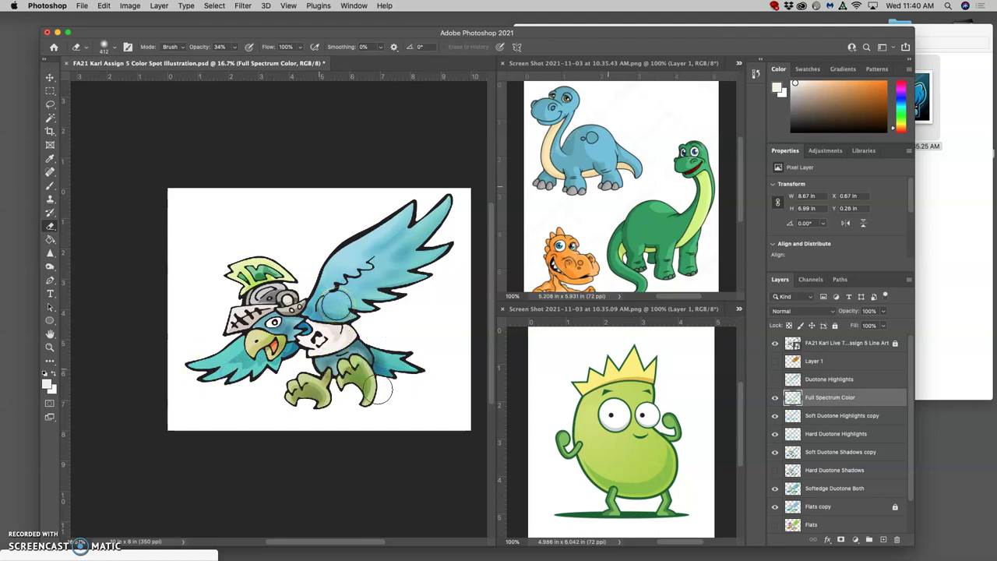
{"action": "left_click", "coordinate": [366, 309]}
{"action": "left_click", "coordinate": [250, 314]}
{"action": "left_click", "coordinate": [245, 286]}
{"action": "left_click", "coordinate": [288, 288]}
{"action": "left_click", "coordinate": [219, 316]}
{"action": "left_click", "coordinate": [195, 371]}
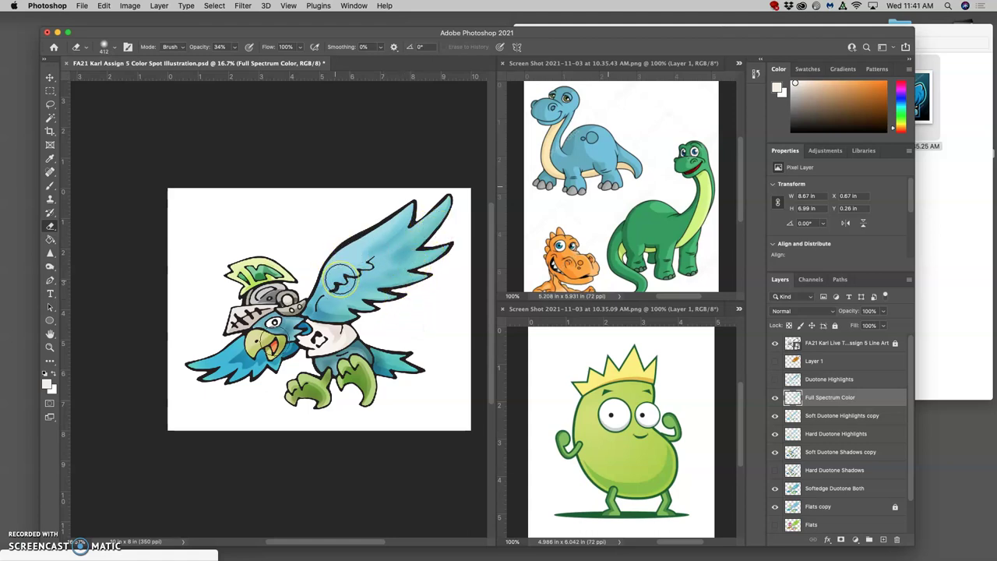
{"action": "left_click_drag", "start_coordinate": [261, 340], "coordinate": [285, 349]}
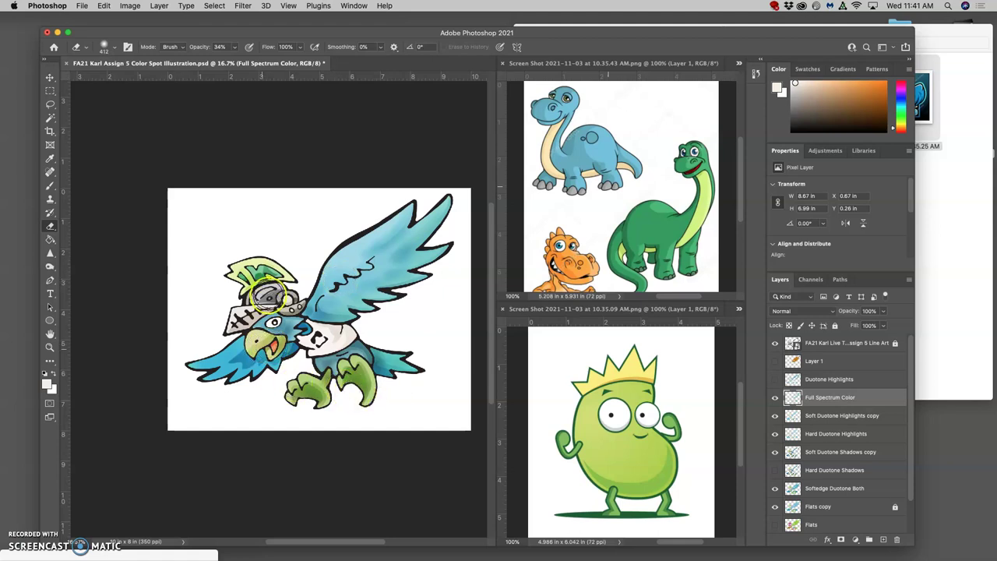
Step: Compare the bird close up with the Full Spectrum Color layer hidden and shown
{"action": "key", "text": "super+plus"}
{"action": "key", "text": "super+equal"}
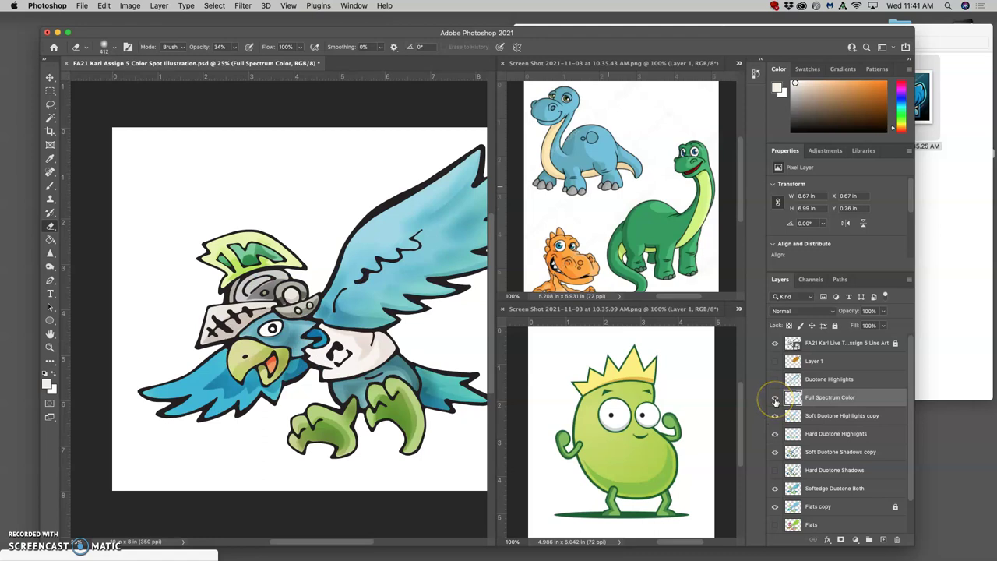
{"action": "left_click", "coordinate": [775, 400]}
{"action": "left_click", "coordinate": [775, 400]}
{"action": "left_click", "coordinate": [775, 399]}
{"action": "left_click", "coordinate": [775, 399]}
{"action": "scroll", "coordinate": [376, 378], "scroll_direction": "right", "scroll_amount": 5}
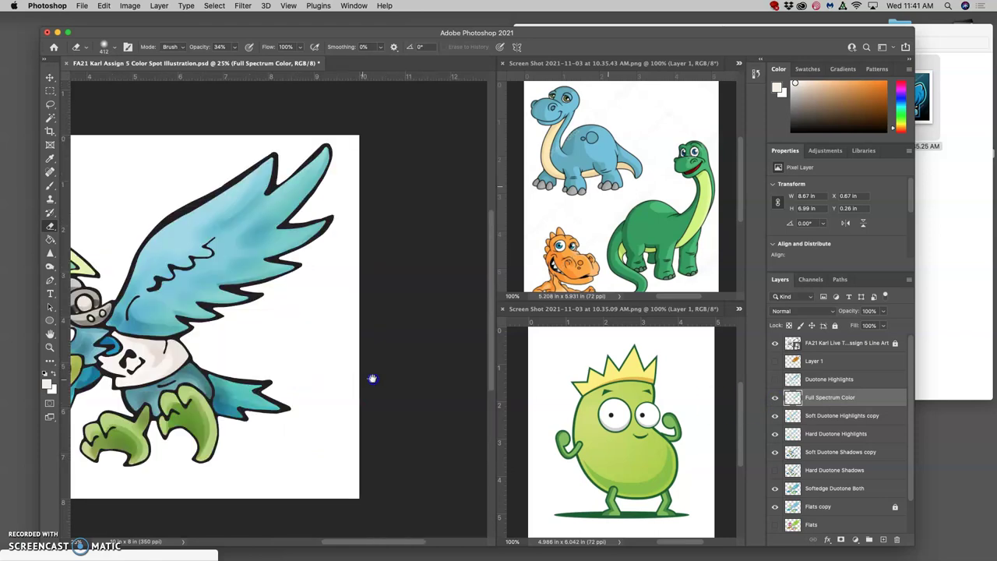
{"action": "left_click_drag", "start_coordinate": [318, 371], "coordinate": [449, 372]}
{"action": "left_click", "coordinate": [775, 399]}
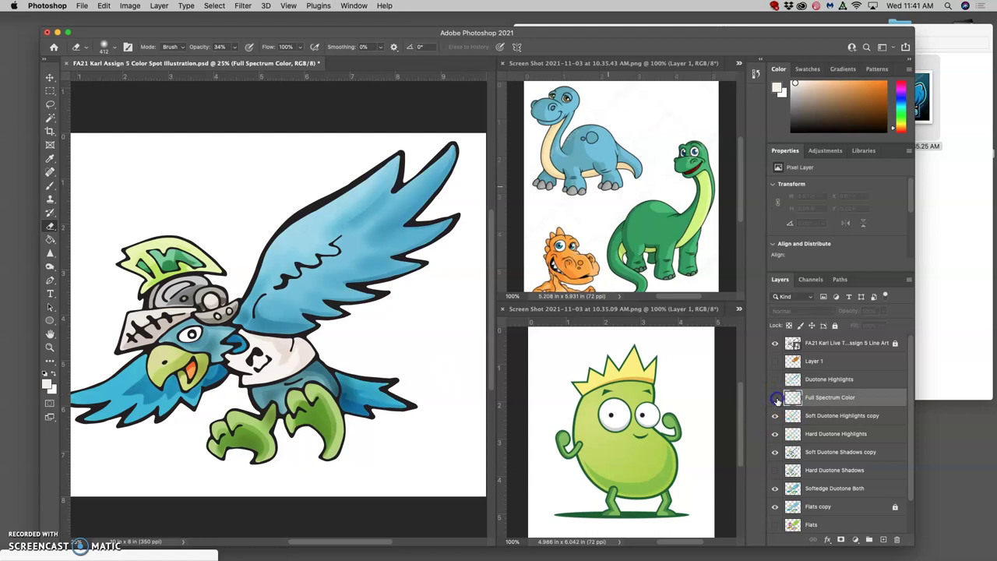
{"action": "left_click", "coordinate": [775, 399]}
{"action": "left_click", "coordinate": [776, 399]}
{"action": "left_click", "coordinate": [777, 398]}
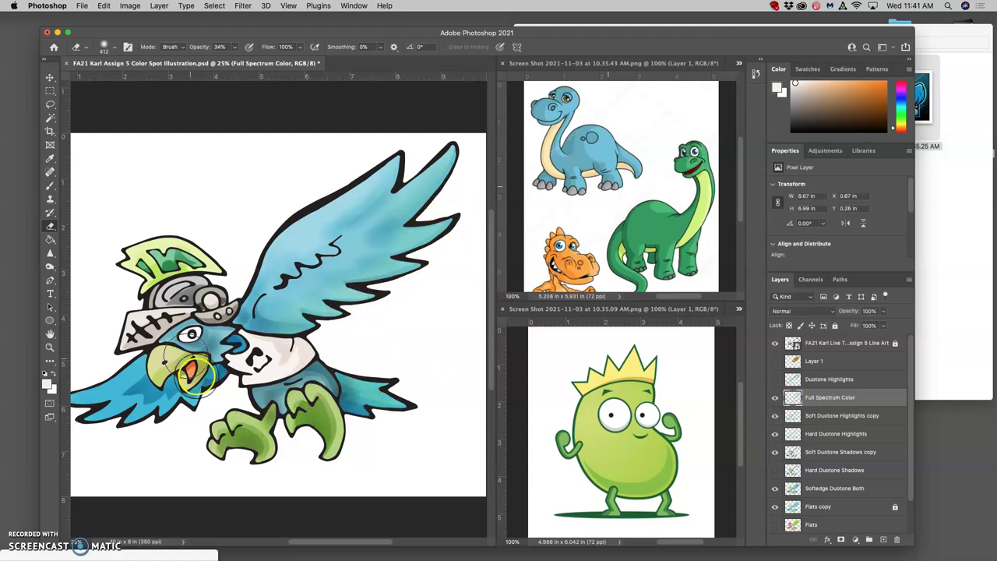
Step: Apply a Hue/Saturation adjustment to the Full Spectrum Color layer with hue about -92 and saturation about -9
{"action": "left_click", "coordinate": [131, 6]}
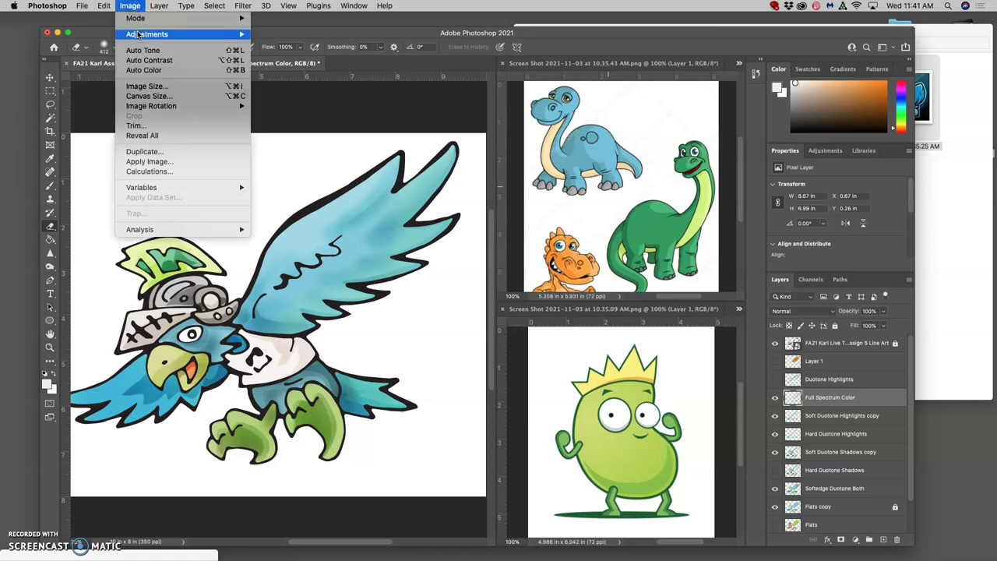
{"action": "mouse_move", "coordinate": [234, 35]}
{"action": "left_click", "coordinate": [299, 92]}
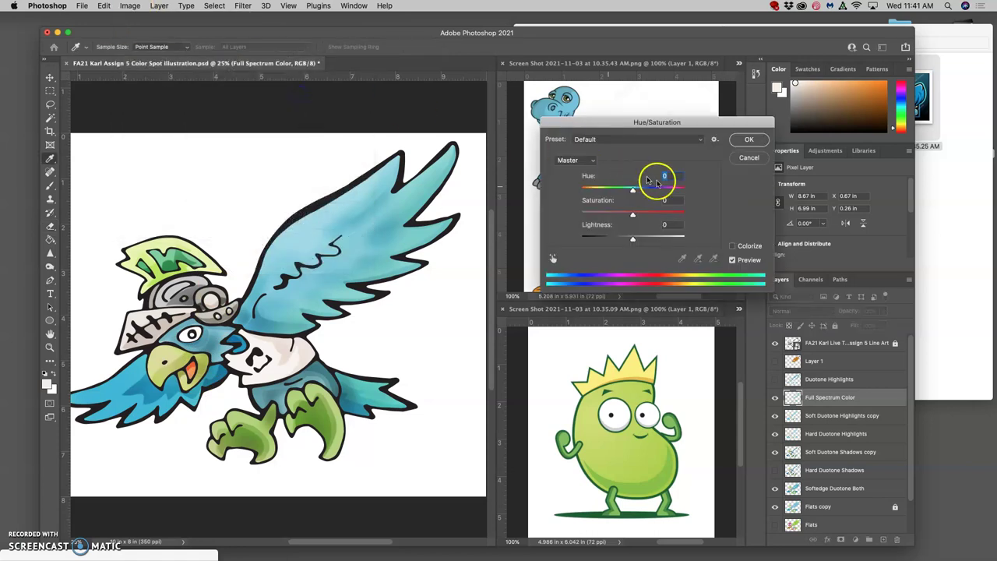
{"action": "left_click_drag", "start_coordinate": [634, 216], "coordinate": [598, 192]}
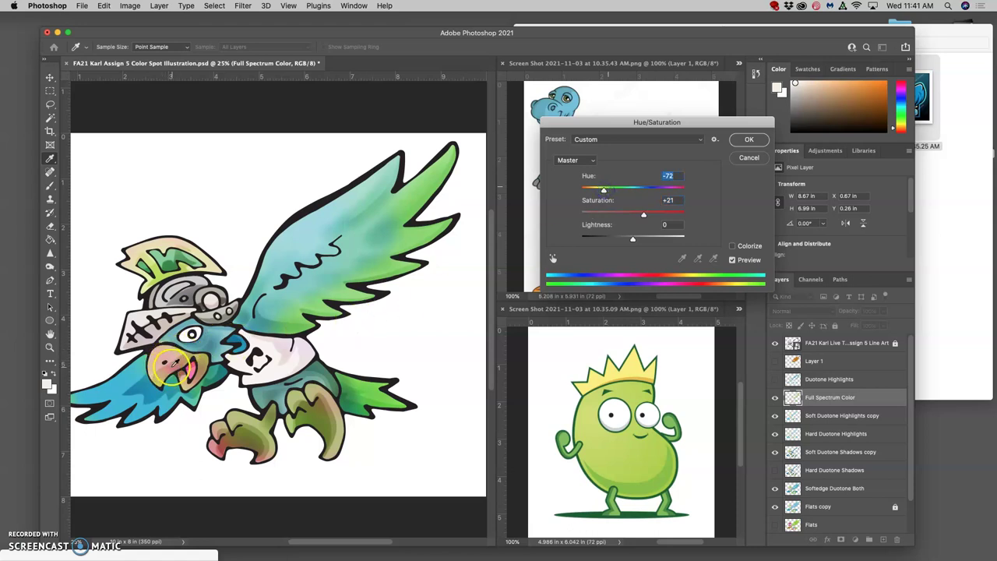
{"action": "scroll", "coordinate": [230, 401], "scroll_direction": "left", "scroll_amount": 2}
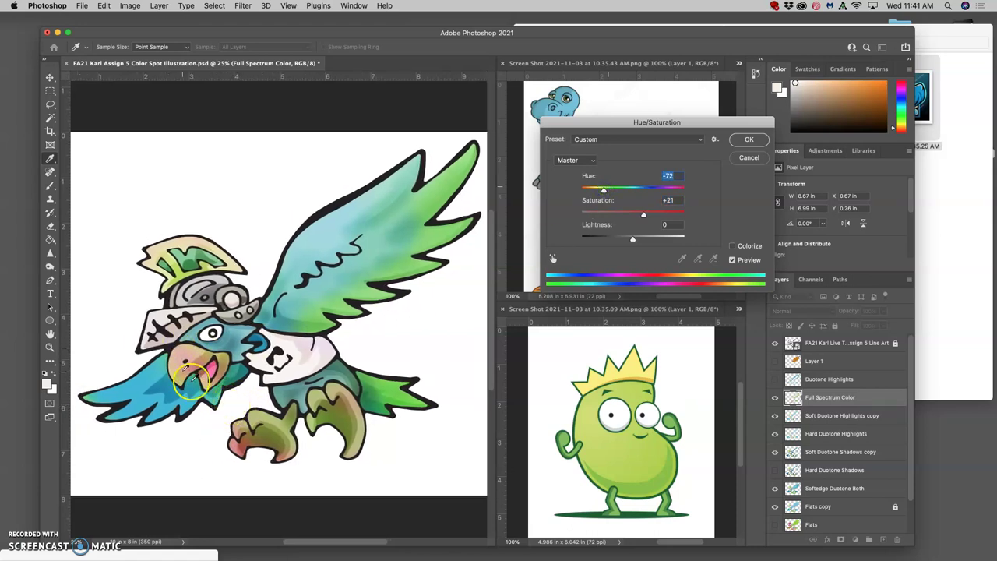
{"action": "scroll", "coordinate": [201, 382], "scroll_direction": "left", "scroll_amount": 1}
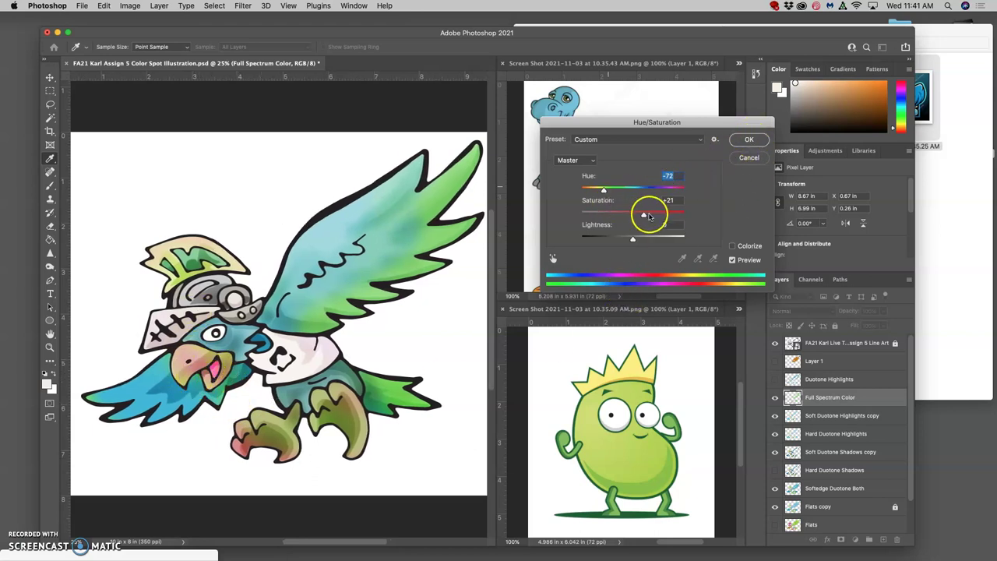
{"action": "left_click_drag", "start_coordinate": [648, 218], "coordinate": [640, 218]}
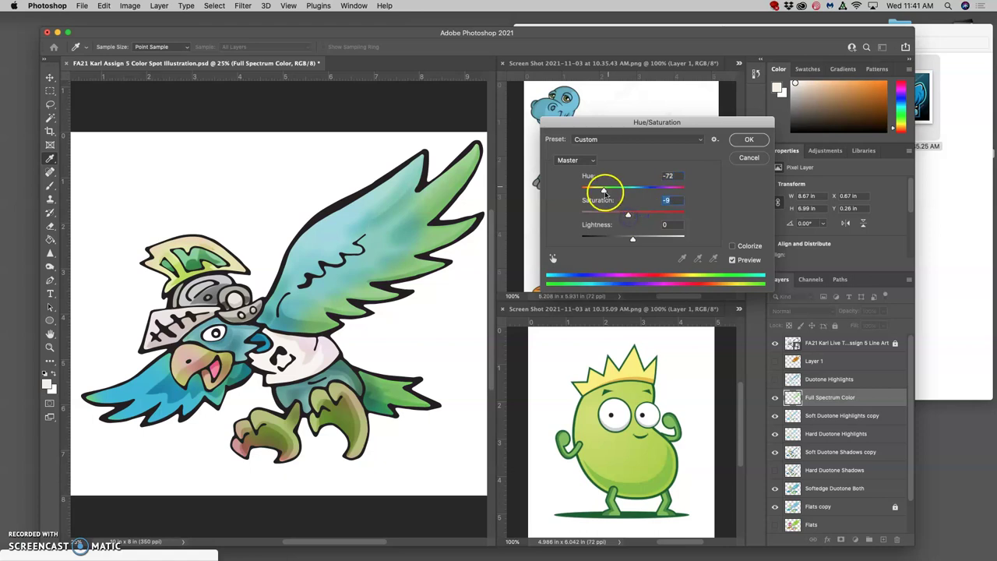
{"action": "left_click_drag", "start_coordinate": [606, 191], "coordinate": [599, 191]}
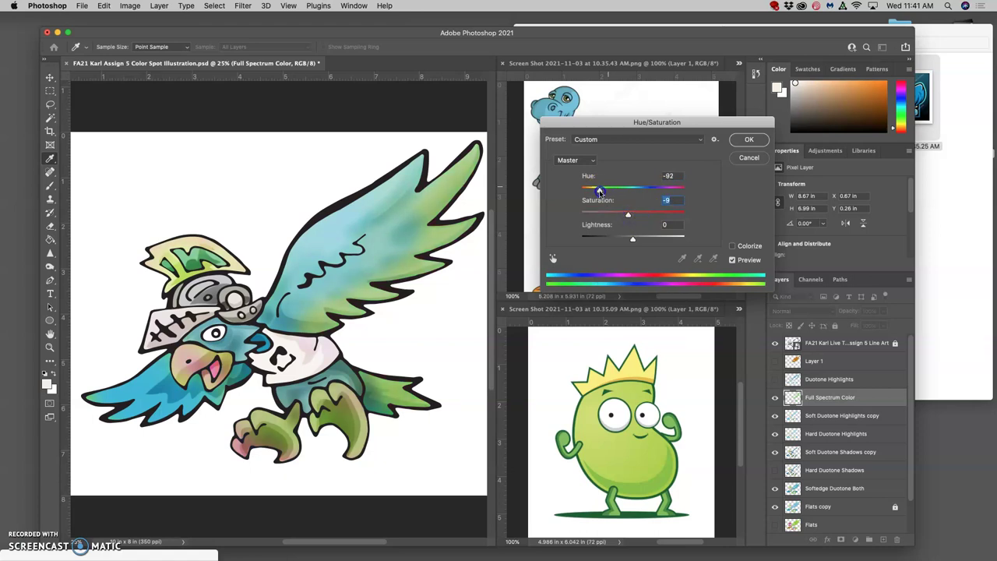
{"action": "left_click", "coordinate": [748, 140]}
Step: Partially erase the shifted color over the bird's small wing and feet with the 34% opacity Eraser
{"action": "key", "text": "e"}
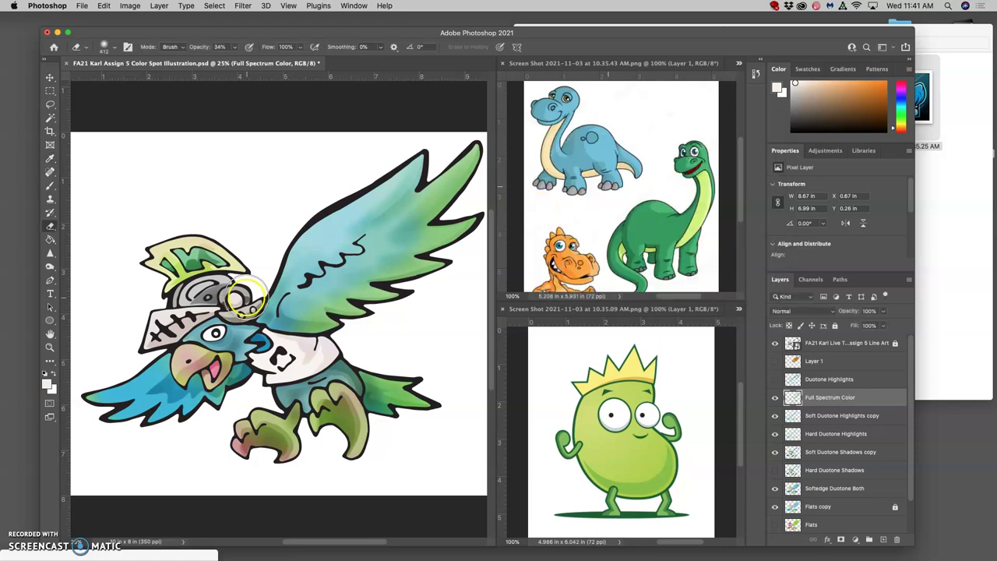
{"action": "mouse_move", "coordinate": [101, 390]}
{"action": "left_mouse_down"}
{"action": "mouse_move", "coordinate": [128, 402]}
{"action": "mouse_move", "coordinate": [101, 389]}
{"action": "mouse_move", "coordinate": [121, 413]}
{"action": "mouse_move", "coordinate": [116, 392]}
{"action": "mouse_move", "coordinate": [124, 416]}
{"action": "mouse_move", "coordinate": [107, 402]}
{"action": "left_mouse_up"}
{"action": "mouse_move", "coordinate": [298, 429]}
{"action": "left_mouse_down"}
{"action": "mouse_move", "coordinate": [251, 433]}
{"action": "mouse_move", "coordinate": [282, 456]}
{"action": "mouse_move", "coordinate": [300, 424]}
{"action": "mouse_move", "coordinate": [321, 442]}
{"action": "mouse_move", "coordinate": [307, 433]}
{"action": "mouse_move", "coordinate": [342, 409]}
{"action": "mouse_move", "coordinate": [374, 436]}
{"action": "mouse_move", "coordinate": [354, 420]}
{"action": "mouse_move", "coordinate": [371, 415]}
{"action": "left_mouse_up"}
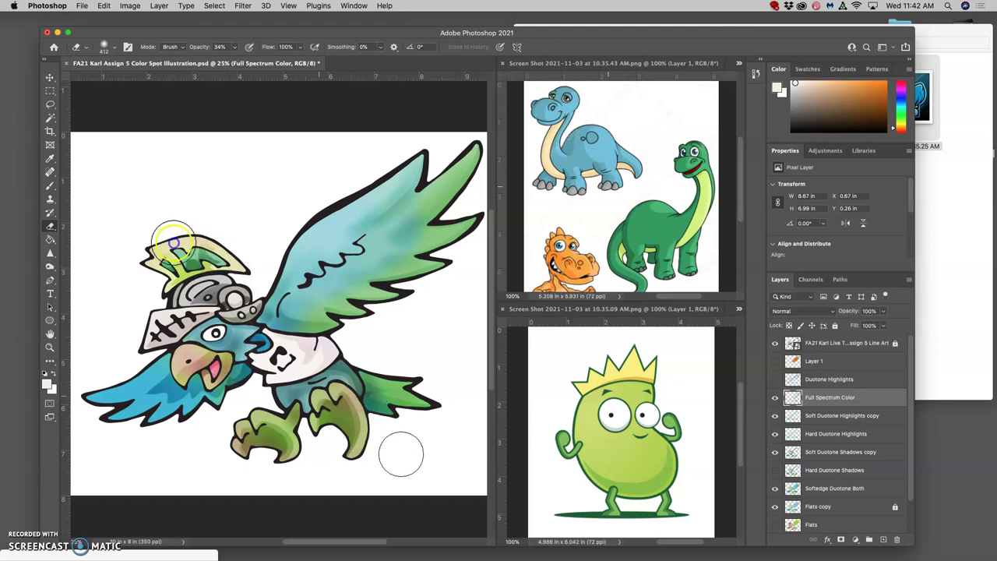
{"action": "left_click_drag", "start_coordinate": [399, 456], "coordinate": [417, 452]}
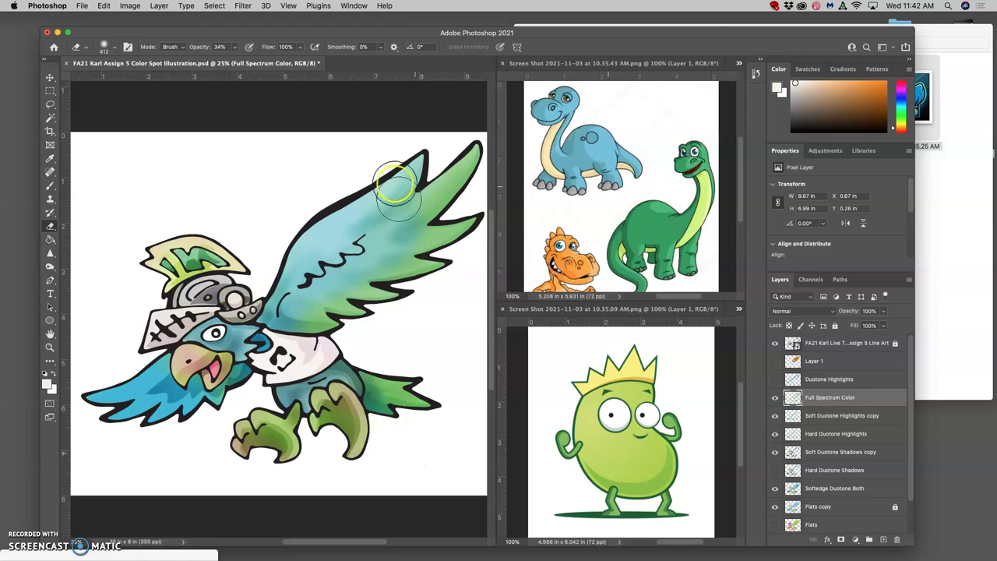
Step: Partially erase the green over the large wing and tail to blend it with the blue layers beneath
{"action": "left_click", "coordinate": [336, 267]}
{"action": "left_click_drag", "start_coordinate": [343, 311], "coordinate": [408, 339]}
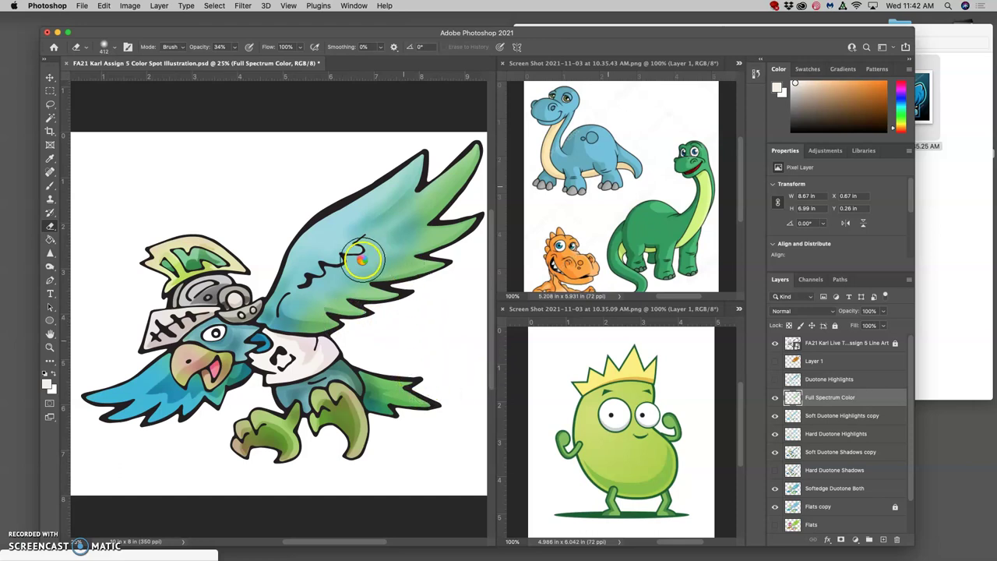
{"action": "left_click", "coordinate": [418, 216]}
{"action": "mouse_move", "coordinate": [418, 216]}
{"action": "left_mouse_down"}
{"action": "mouse_move", "coordinate": [452, 174]}
{"action": "mouse_move", "coordinate": [436, 232]}
{"action": "mouse_move", "coordinate": [444, 205]}
{"action": "left_mouse_up"}
{"action": "left_click_drag", "start_coordinate": [313, 316], "coordinate": [296, 316]}
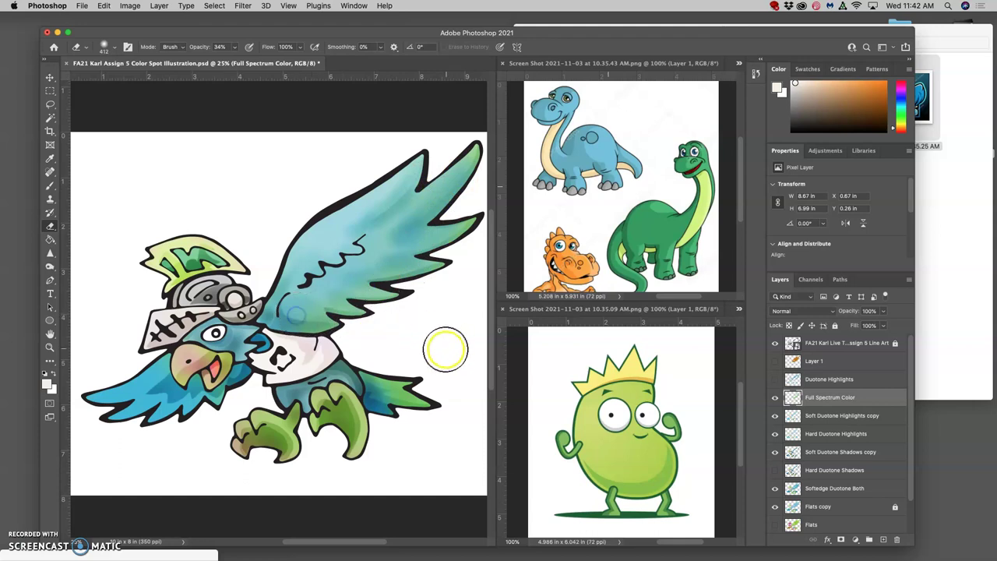
{"action": "mouse_move", "coordinate": [458, 361]}
{"action": "left_mouse_down"}
{"action": "mouse_move", "coordinate": [459, 151]}
{"action": "mouse_move", "coordinate": [421, 201]}
{"action": "mouse_move", "coordinate": [292, 305]}
{"action": "mouse_move", "coordinate": [324, 343]}
{"action": "left_mouse_up"}
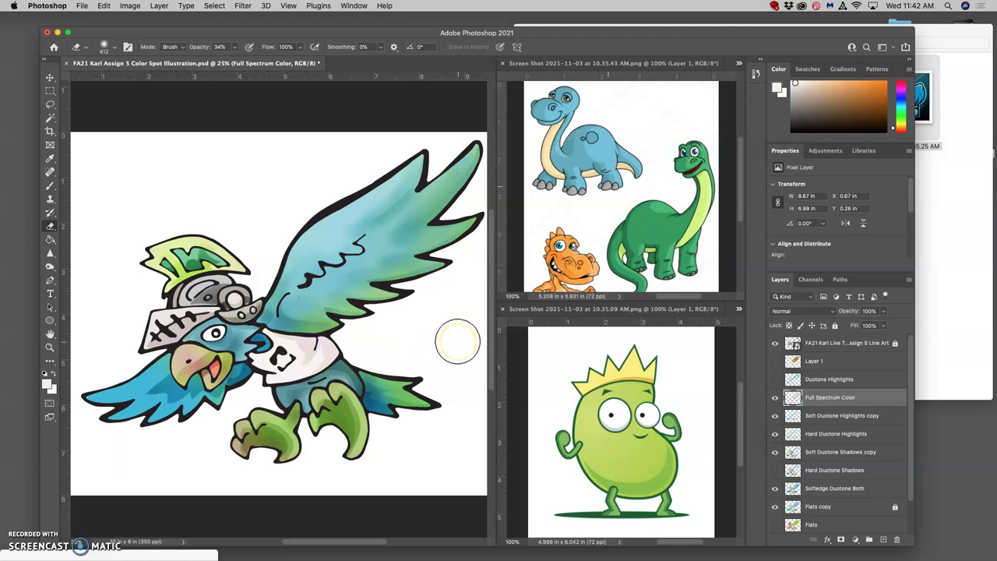
{"action": "mouse_move", "coordinate": [383, 350]}
{"action": "left_mouse_down"}
{"action": "mouse_move", "coordinate": [383, 379]}
{"action": "mouse_move", "coordinate": [405, 423]}
{"action": "mouse_move", "coordinate": [396, 380]}
{"action": "mouse_move", "coordinate": [435, 449]}
{"action": "mouse_move", "coordinate": [438, 442]}
{"action": "left_mouse_up"}
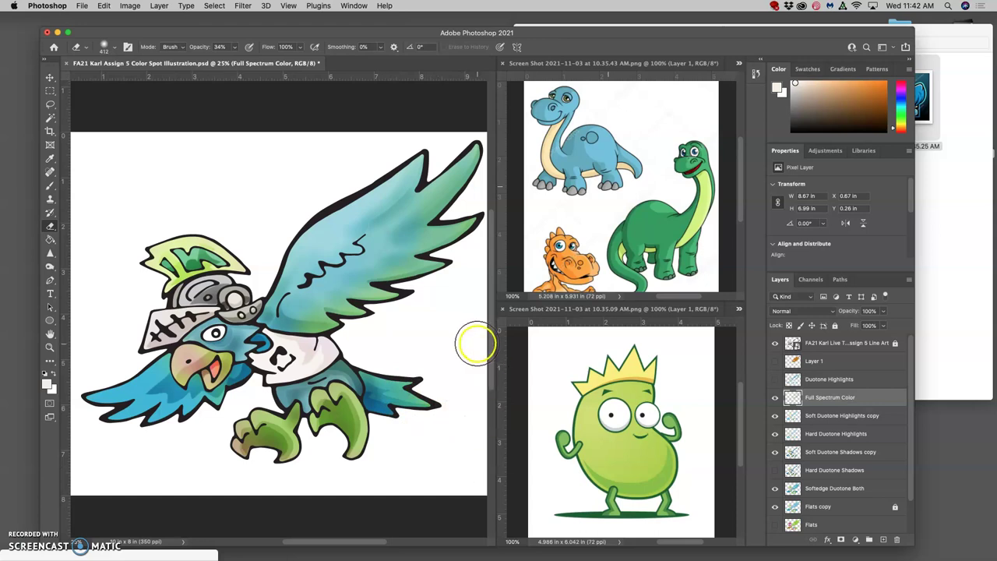
{"action": "left_click", "coordinate": [371, 323]}
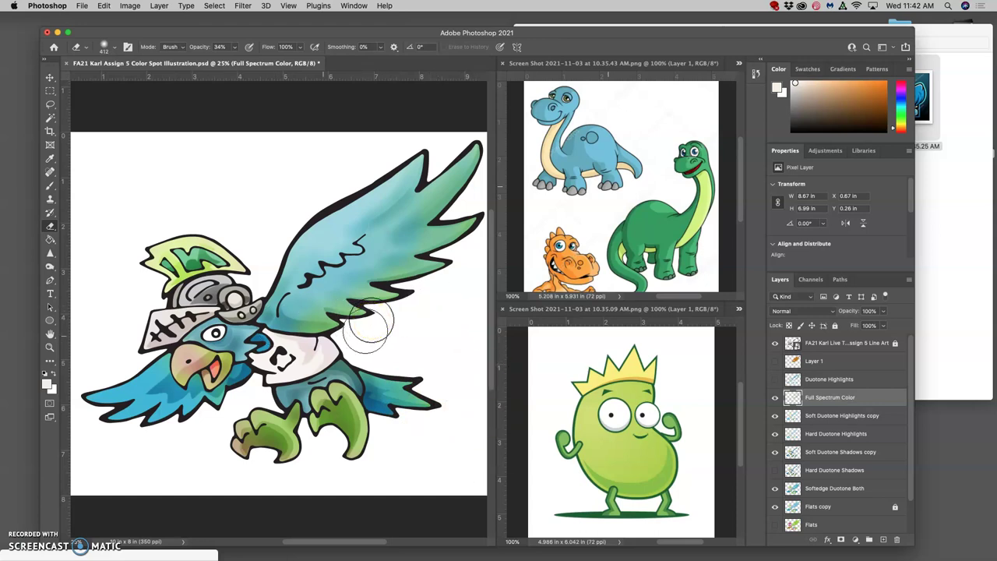
{"action": "left_click", "coordinate": [363, 322]}
{"action": "left_click", "coordinate": [290, 273]}
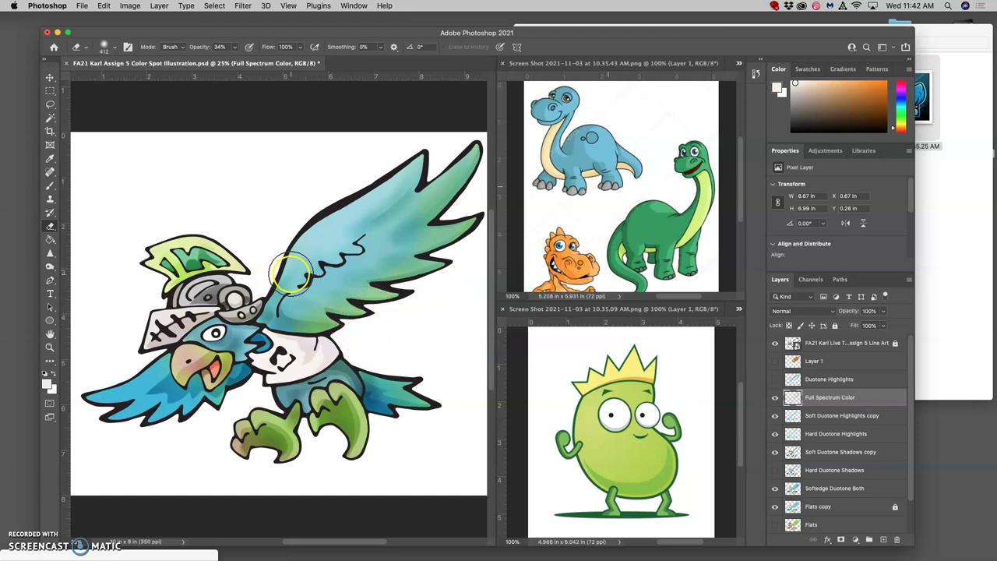
Step: Choose the Brush tool, soften it to 8% hardness and pick a pale blue-green foreground color
{"action": "left_click", "coordinate": [51, 187]}
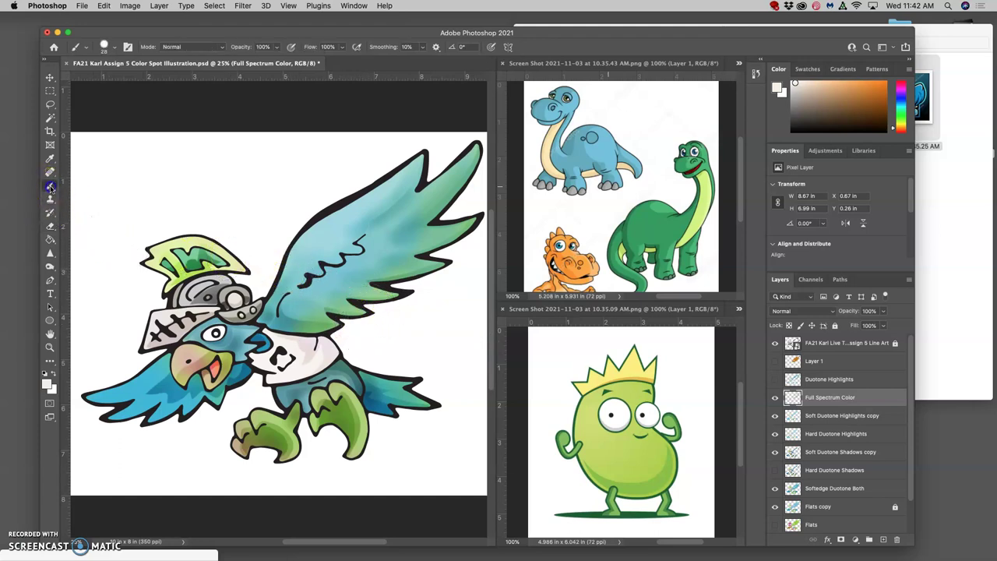
{"action": "left_click", "coordinate": [114, 47]}
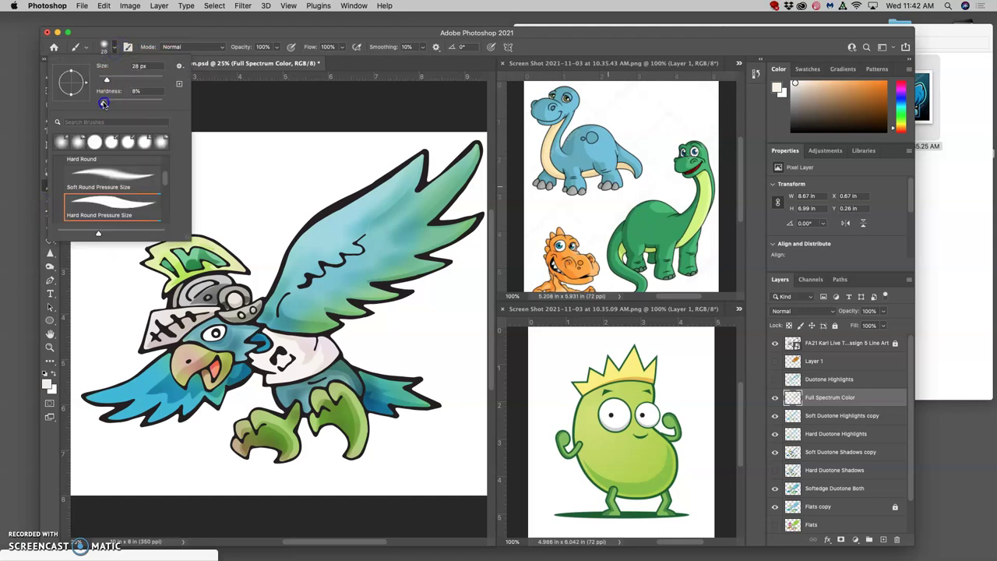
{"action": "left_click", "coordinate": [840, 100]}
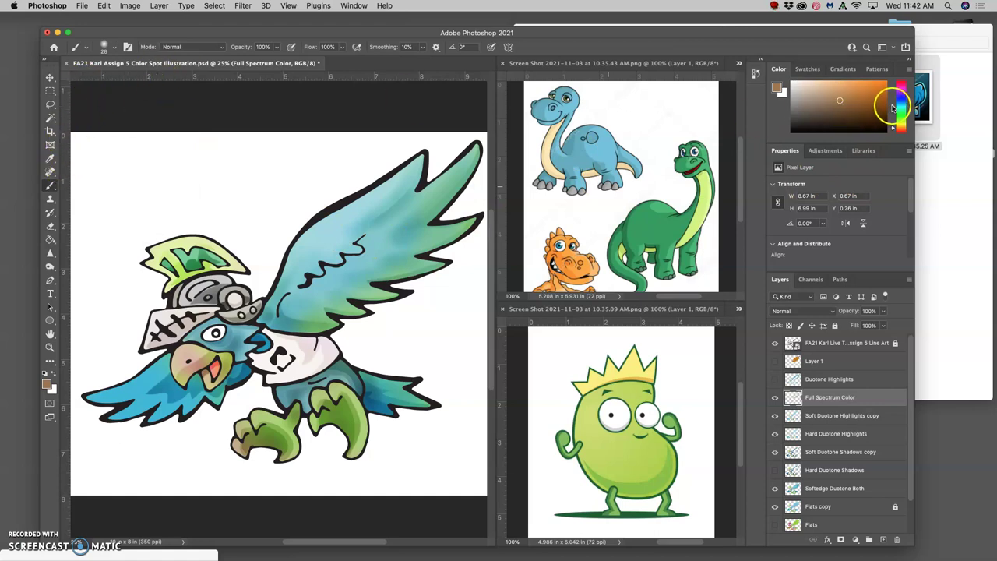
{"action": "left_click", "coordinate": [899, 110]}
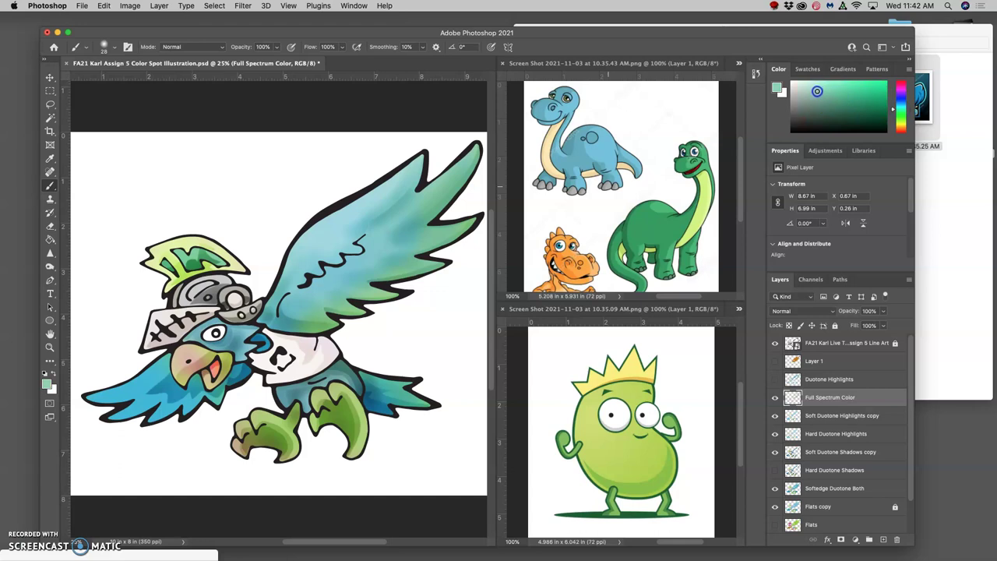
Step: Set the brush to 56% opacity and 191 px size
{"action": "left_click", "coordinate": [50, 187]}
{"action": "left_click", "coordinate": [114, 49]}
{"action": "left_click", "coordinate": [115, 49]}
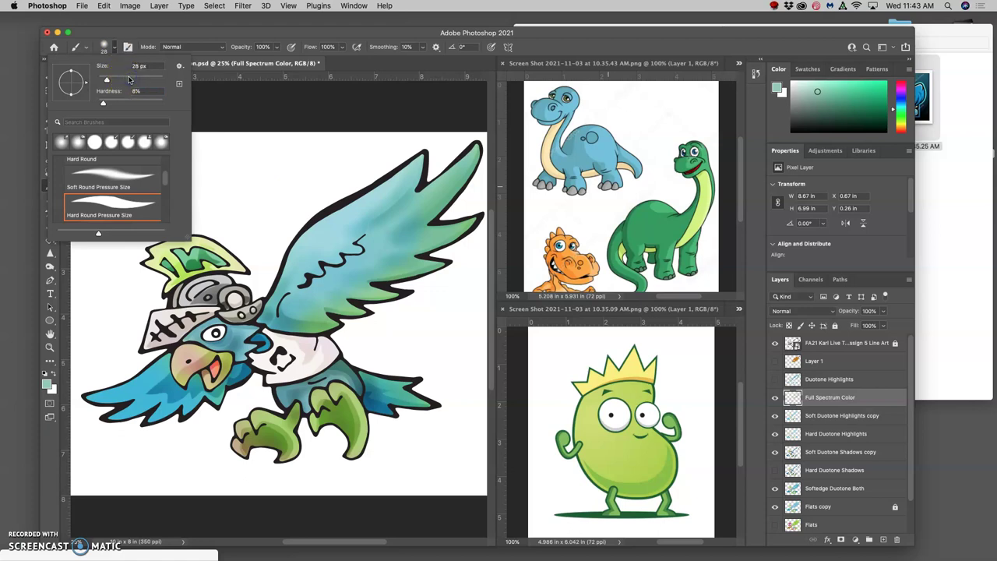
{"action": "left_click", "coordinate": [276, 48]}
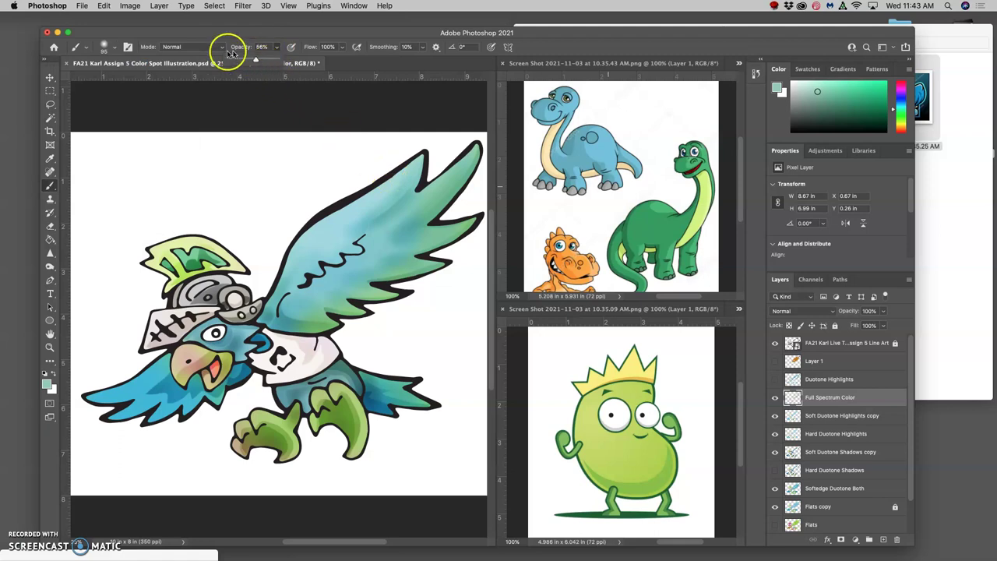
{"action": "left_click", "coordinate": [114, 49]}
{"action": "left_click_drag", "start_coordinate": [129, 77], "coordinate": [146, 78]}
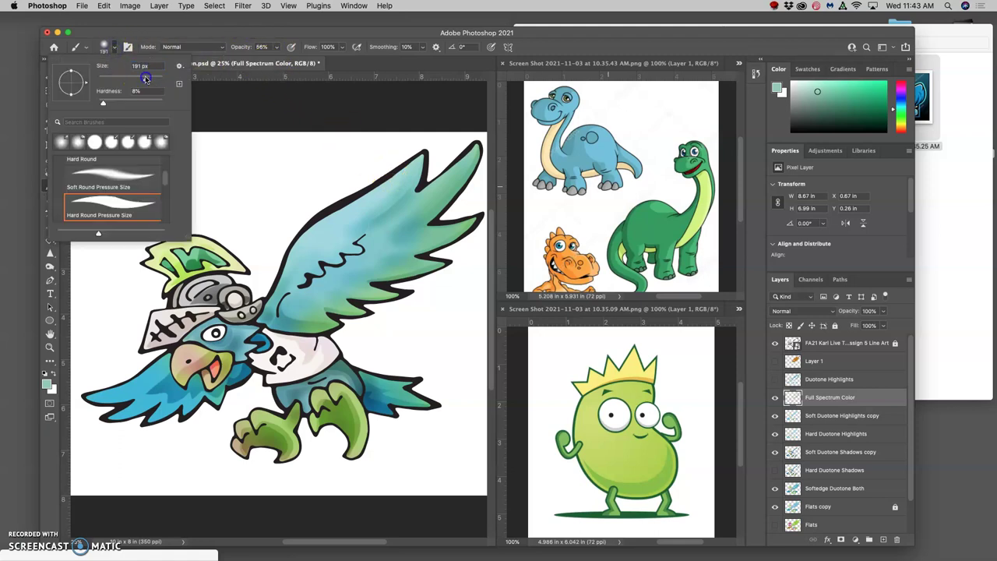
Step: Paint soft pale blue-green over the middle of the large wing and the gray helmet
{"action": "left_click", "coordinate": [389, 210]}
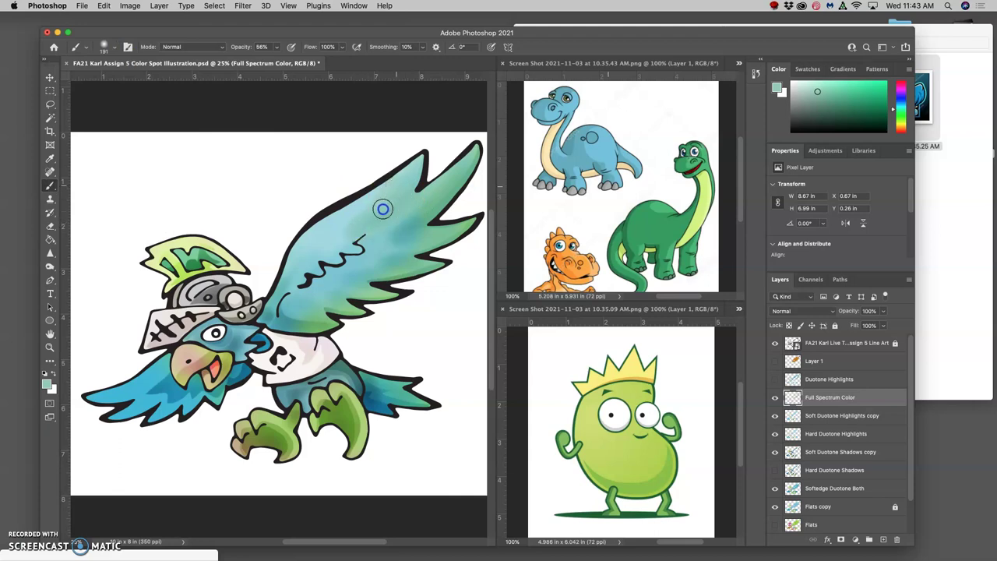
{"action": "mouse_move", "coordinate": [381, 210]}
{"action": "left_mouse_down"}
{"action": "mouse_move", "coordinate": [369, 227]}
{"action": "mouse_move", "coordinate": [373, 218]}
{"action": "mouse_move", "coordinate": [380, 242]}
{"action": "left_mouse_up"}
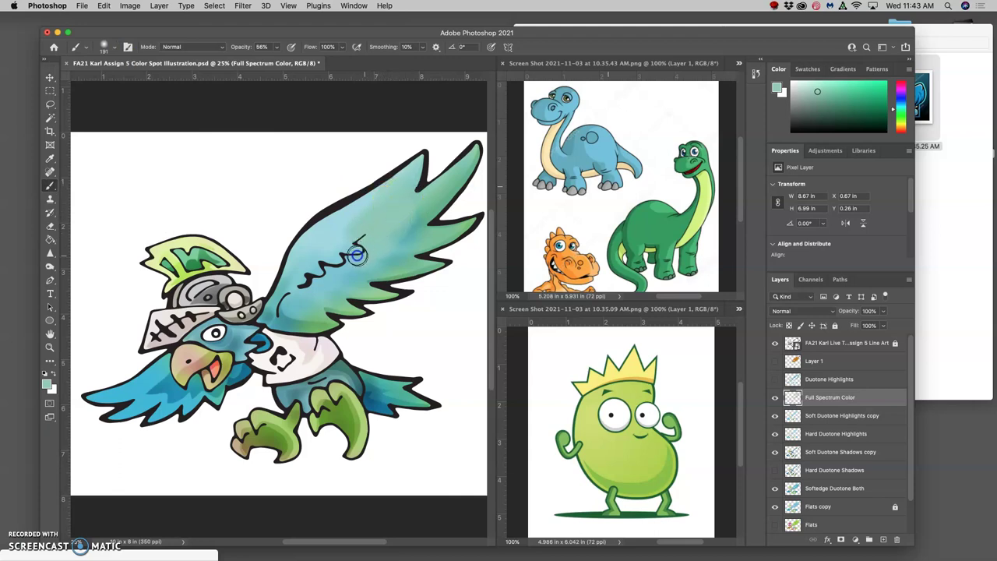
{"action": "mouse_move", "coordinate": [290, 298]}
{"action": "left_mouse_down"}
{"action": "mouse_move", "coordinate": [377, 259]}
{"action": "mouse_move", "coordinate": [424, 219]}
{"action": "mouse_move", "coordinate": [304, 276]}
{"action": "left_mouse_up"}
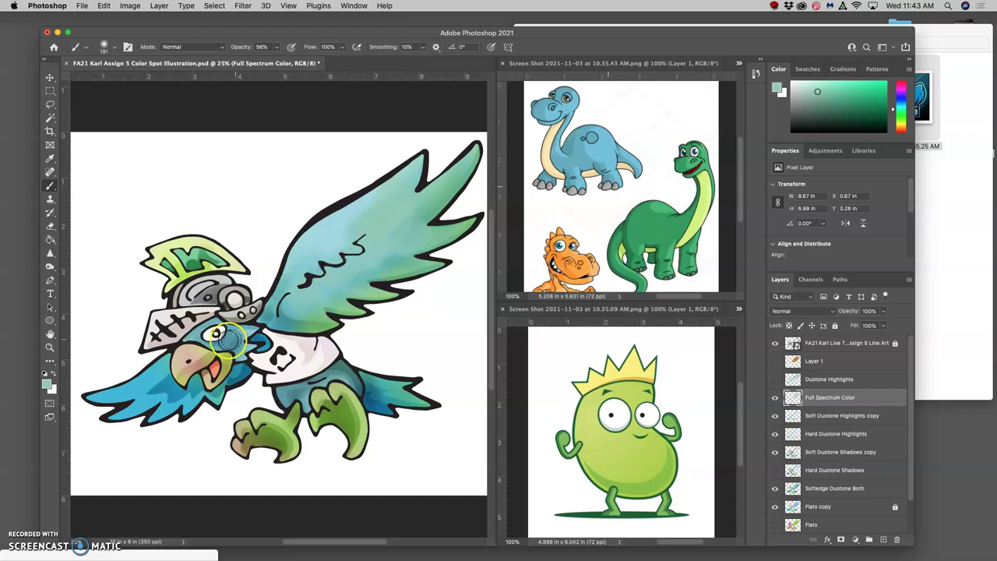
{"action": "left_click", "coordinate": [199, 289]}
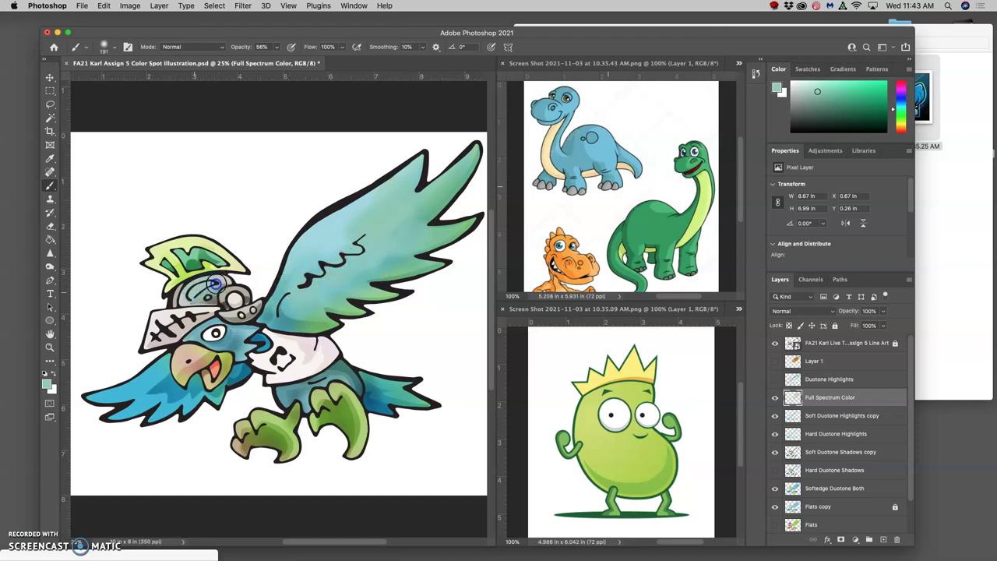
{"action": "mouse_move", "coordinate": [215, 285]}
{"action": "left_mouse_down"}
{"action": "mouse_move", "coordinate": [262, 305]}
{"action": "mouse_move", "coordinate": [237, 325]}
{"action": "mouse_move", "coordinate": [190, 312]}
{"action": "mouse_move", "coordinate": [148, 357]}
{"action": "mouse_move", "coordinate": [189, 333]}
{"action": "left_mouse_up"}
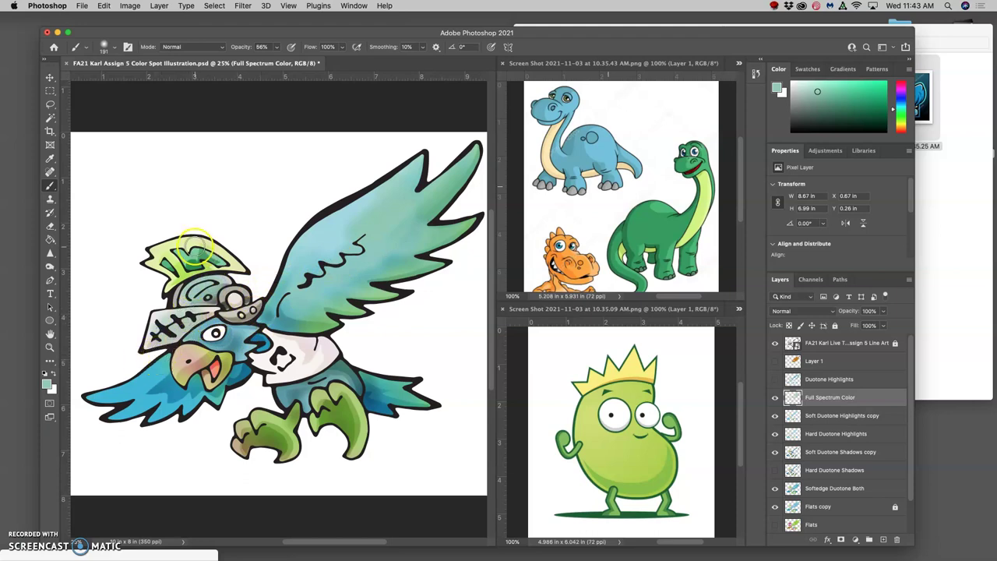
Step: Sample the light yellow-green of the helmet's plume and brush it over the bird's face and upper beak
{"action": "left_click", "coordinate": [191, 240], "text": "alt"}
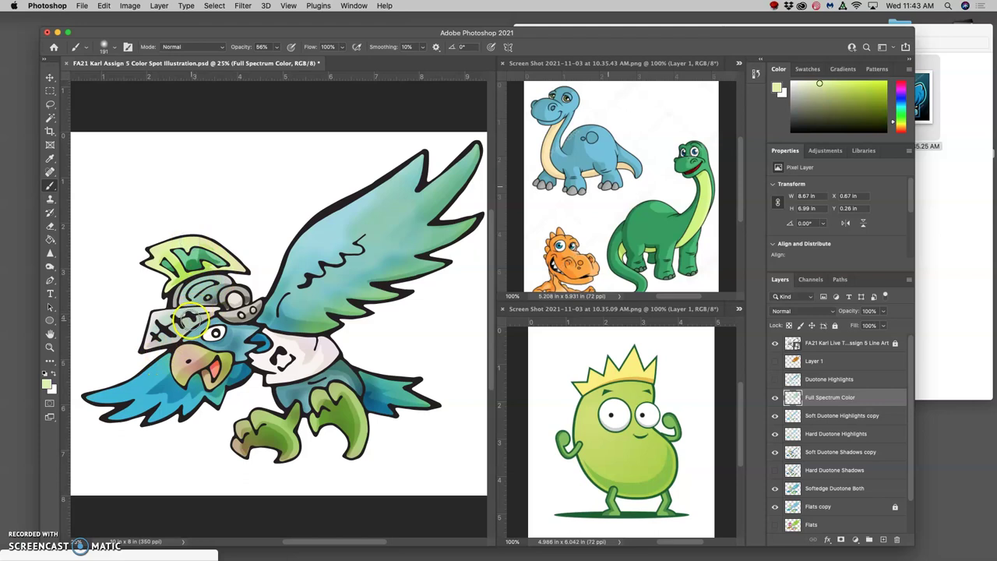
{"action": "left_click", "coordinate": [226, 343]}
{"action": "mouse_move", "coordinate": [225, 343]}
{"action": "left_mouse_down"}
{"action": "mouse_move", "coordinate": [237, 335]}
{"action": "mouse_move", "coordinate": [230, 341]}
{"action": "left_mouse_up"}
{"action": "left_click", "coordinate": [180, 354]}
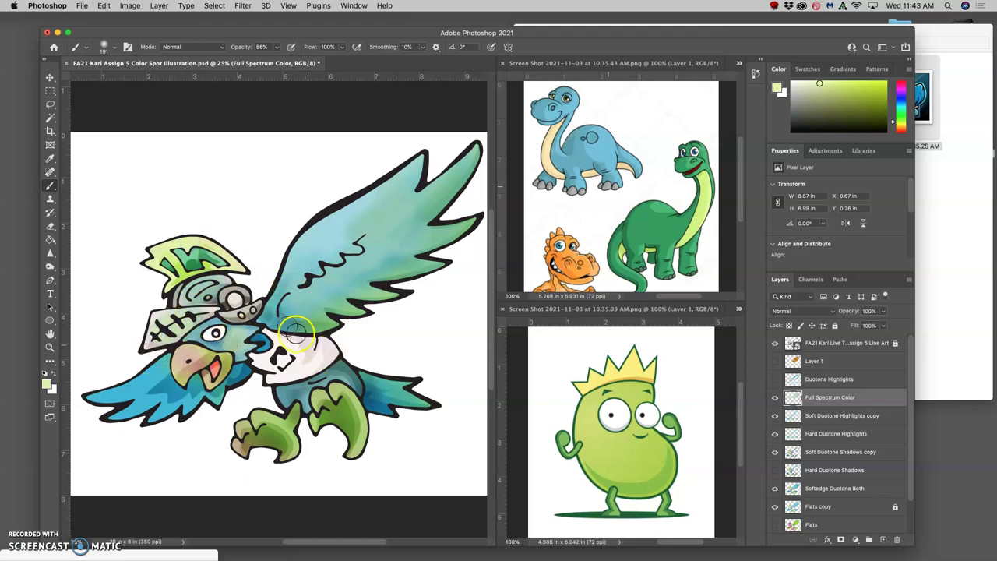
Step: Sample greens from the plume and paint them over the large wing's inner feathers, the small wing and the lower body
{"action": "left_click", "coordinate": [195, 248]}
{"action": "left_click", "coordinate": [195, 250], "text": "alt"}
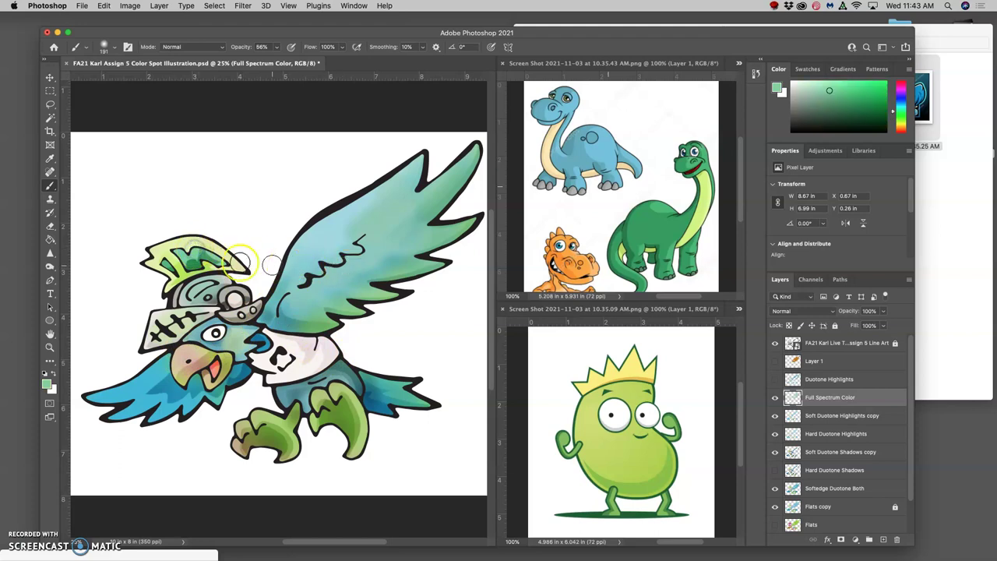
{"action": "left_click", "coordinate": [203, 258], "text": "alt"}
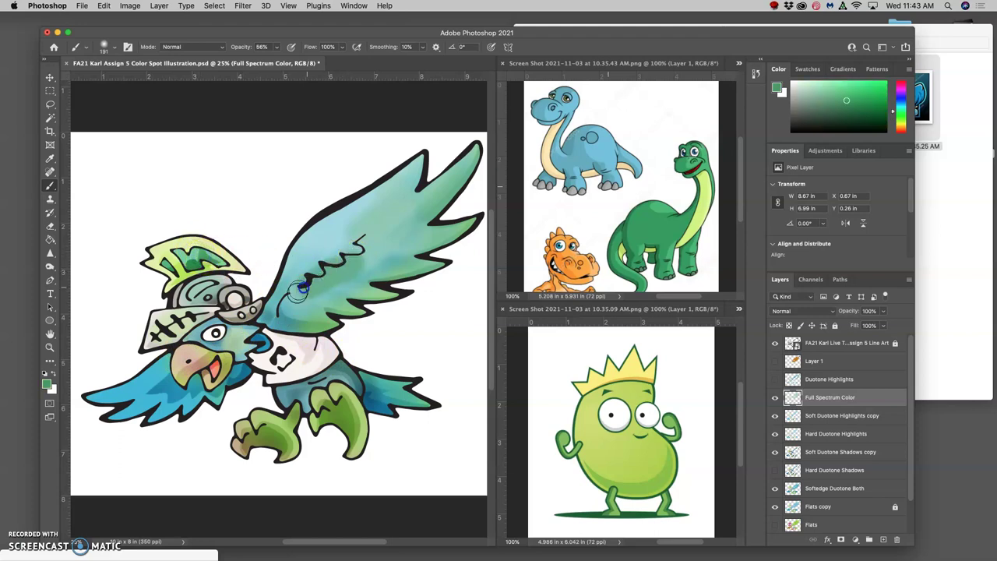
{"action": "left_click", "coordinate": [201, 374]}
{"action": "left_click", "coordinate": [168, 379]}
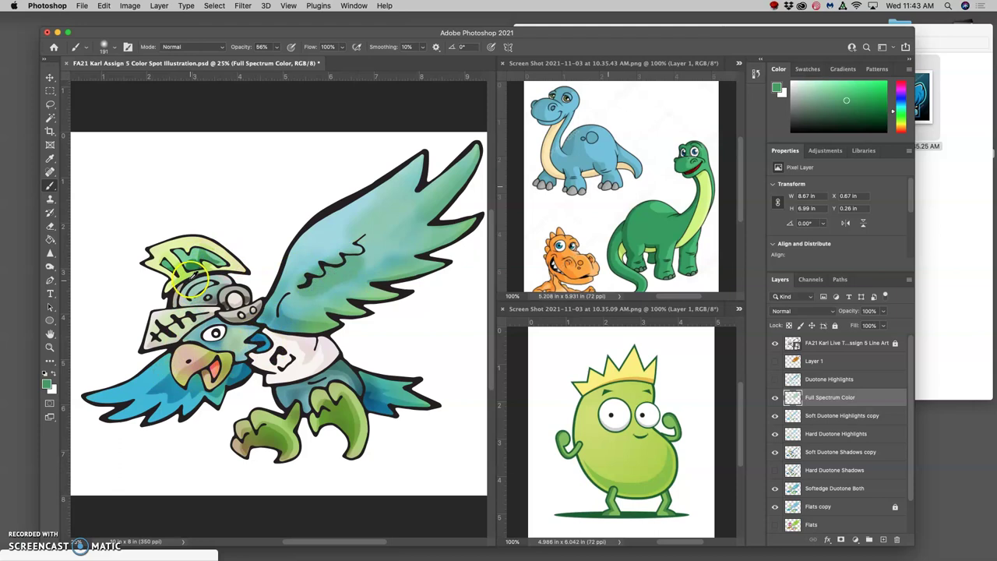
{"action": "left_click", "coordinate": [163, 367]}
{"action": "left_click_drag", "start_coordinate": [152, 383], "coordinate": [139, 396]}
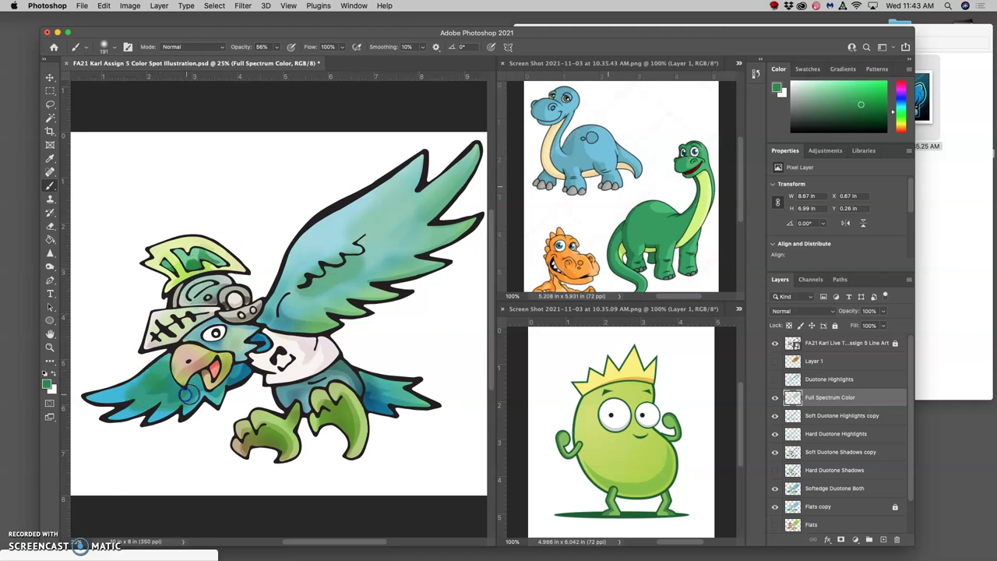
{"action": "left_click", "coordinate": [337, 374]}
Step: Sample a muted pink from the beak area and shade the bird's white shirt with it
{"action": "left_click", "coordinate": [247, 317]}
{"action": "left_click_drag", "start_coordinate": [215, 354], "coordinate": [205, 364]}
{"action": "left_click", "coordinate": [197, 360], "text": "alt"}
{"action": "mouse_move", "coordinate": [285, 360]}
{"action": "left_mouse_down"}
{"action": "mouse_move", "coordinate": [282, 348]}
{"action": "mouse_move", "coordinate": [302, 352]}
{"action": "mouse_move", "coordinate": [299, 367]}
{"action": "mouse_move", "coordinate": [310, 356]}
{"action": "mouse_move", "coordinate": [262, 393]}
{"action": "mouse_move", "coordinate": [325, 355]}
{"action": "mouse_move", "coordinate": [304, 345]}
{"action": "mouse_move", "coordinate": [315, 366]}
{"action": "left_mouse_up"}
Step: Brush the muted pink over both feet as soft shading, undoing one stroke and repainting it
{"action": "left_click", "coordinate": [259, 441]}
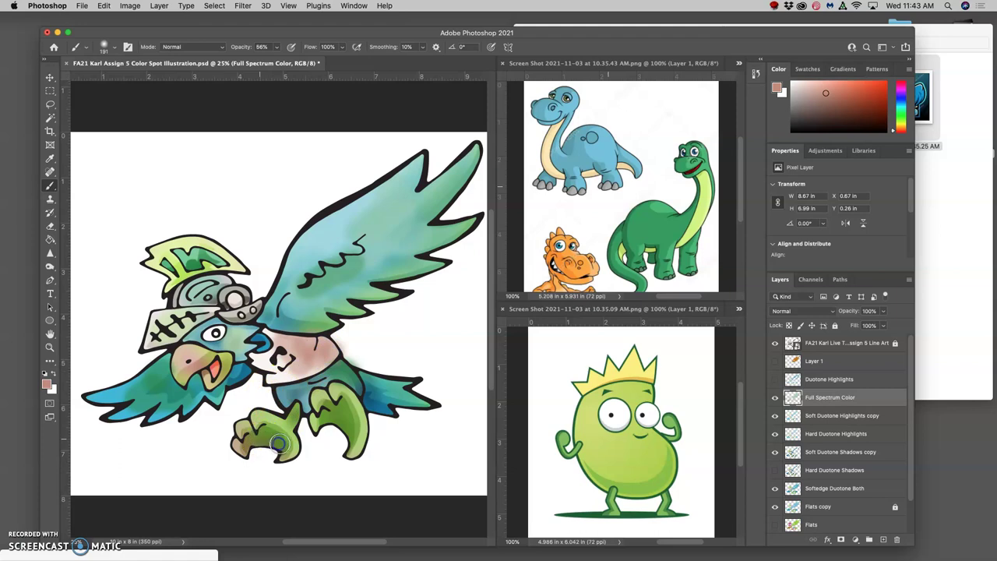
{"action": "left_click_drag", "start_coordinate": [279, 444], "coordinate": [261, 443]}
{"action": "key", "text": "super+z"}
{"action": "mouse_move", "coordinate": [338, 422]}
{"action": "left_mouse_down"}
{"action": "mouse_move", "coordinate": [333, 413]}
{"action": "mouse_move", "coordinate": [348, 425]}
{"action": "left_mouse_up"}
{"action": "mouse_move", "coordinate": [269, 443]}
{"action": "left_mouse_down"}
{"action": "mouse_move", "coordinate": [269, 434]}
{"action": "mouse_move", "coordinate": [281, 453]}
{"action": "left_mouse_up"}
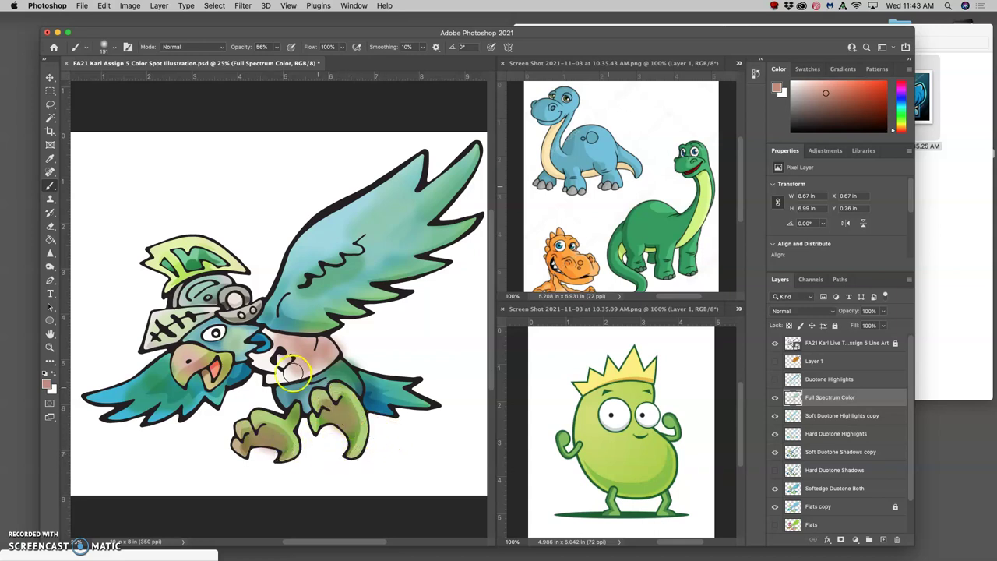
Step: Warm the beak with the pink, then sample a light beige from it and brush that over the face and beak
{"action": "left_click", "coordinate": [208, 345]}
{"action": "left_click", "coordinate": [200, 359]}
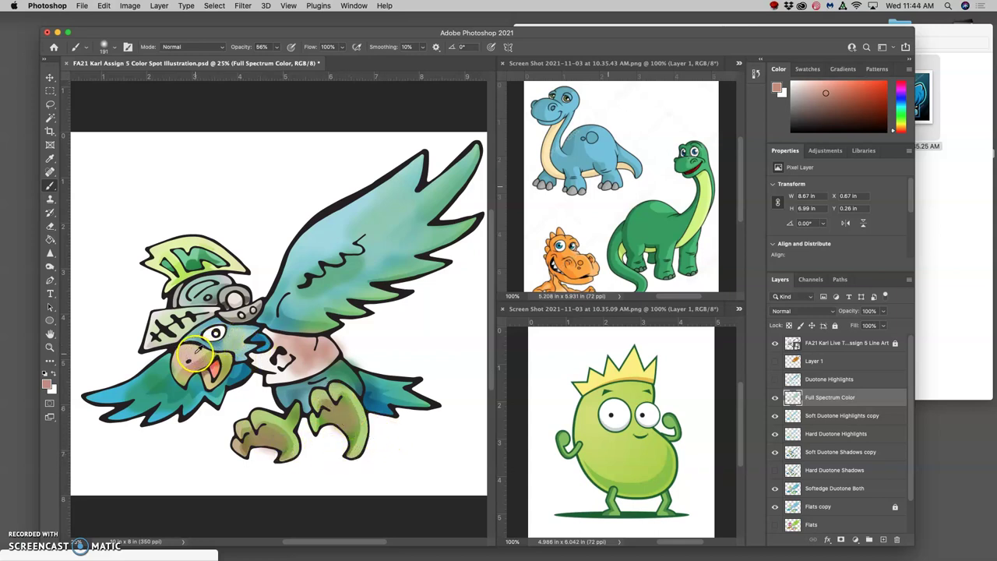
{"action": "left_click", "coordinate": [197, 354], "text": "alt"}
{"action": "mouse_move", "coordinate": [247, 342]}
{"action": "left_mouse_down"}
{"action": "mouse_move", "coordinate": [288, 342]}
{"action": "mouse_move", "coordinate": [237, 350]}
{"action": "mouse_move", "coordinate": [240, 368]}
{"action": "mouse_move", "coordinate": [209, 372]}
{"action": "mouse_move", "coordinate": [200, 354]}
{"action": "mouse_move", "coordinate": [177, 366]}
{"action": "left_mouse_up"}
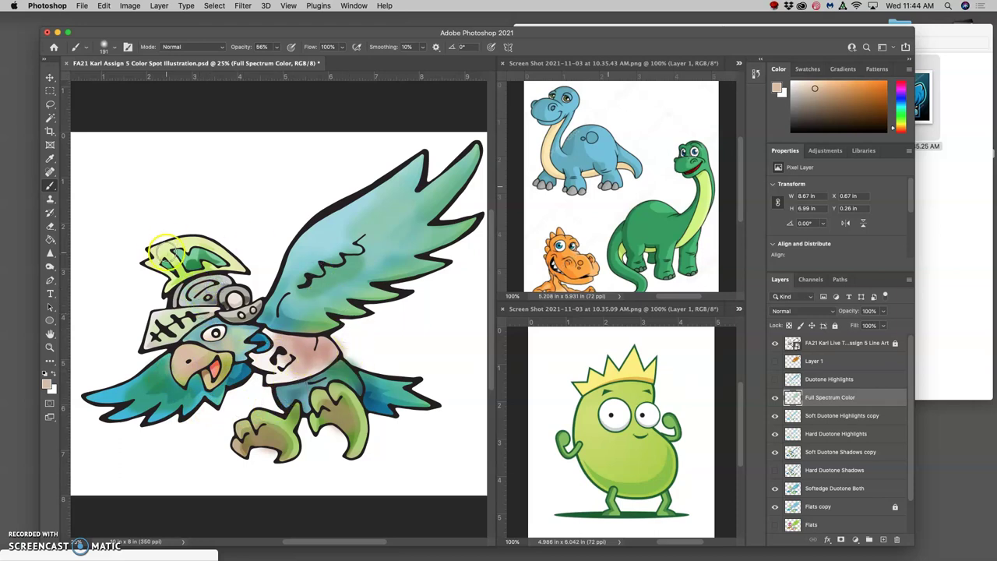
Step: Lighten the helmet and its visor with soft strokes of beige and an off-white sampled from the shirt
{"action": "left_click", "coordinate": [201, 275]}
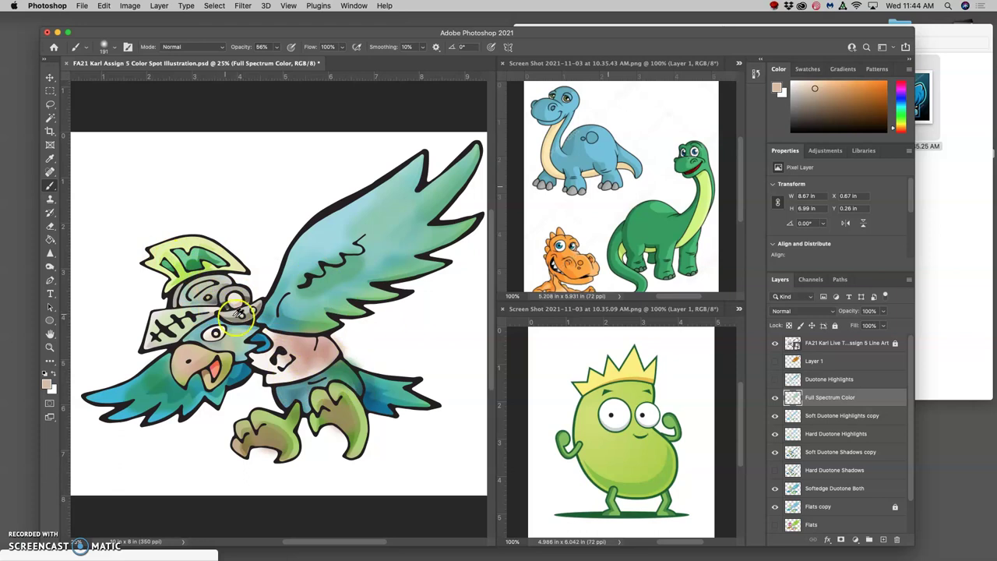
{"action": "left_click", "coordinate": [270, 331], "text": "alt"}
{"action": "left_click", "coordinate": [202, 292]}
{"action": "mouse_move", "coordinate": [165, 345]}
{"action": "left_mouse_down"}
{"action": "mouse_move", "coordinate": [174, 343]}
{"action": "mouse_move", "coordinate": [173, 318]}
{"action": "left_mouse_up"}
{"action": "left_click", "coordinate": [175, 257]}
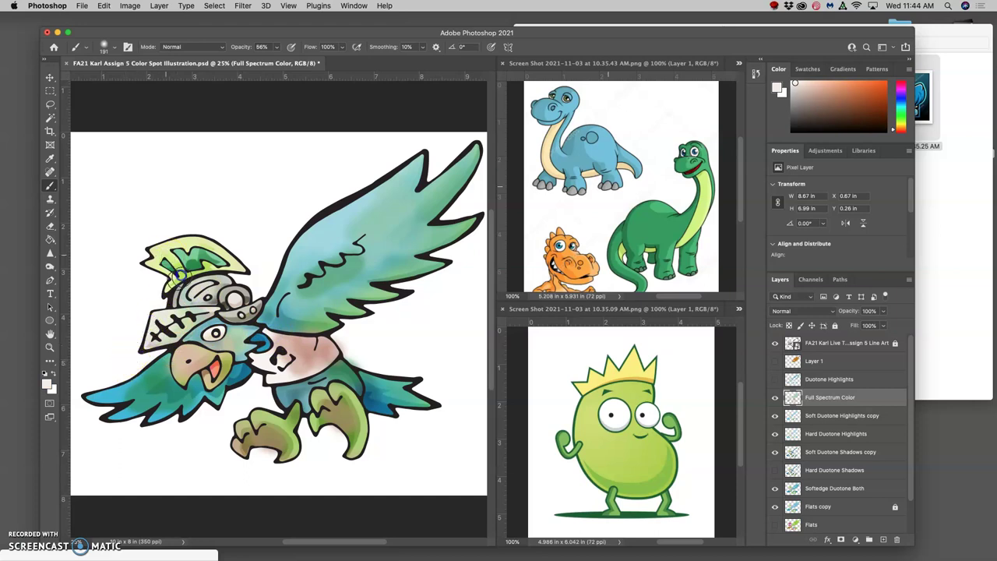
{"action": "left_click", "coordinate": [218, 302]}
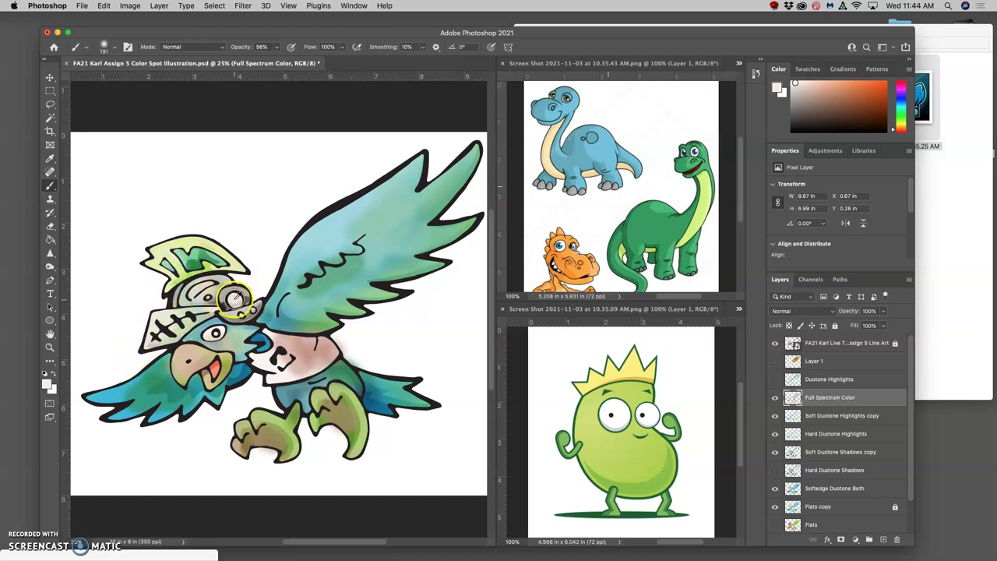
Step: Sample the near-white of the helmet's lamp and paint soft highlights over the plume
{"action": "left_click", "coordinate": [233, 296], "text": "alt"}
{"action": "left_click", "coordinate": [155, 251]}
{"action": "mouse_move", "coordinate": [167, 262]}
{"action": "left_mouse_down"}
{"action": "mouse_move", "coordinate": [190, 270]}
{"action": "mouse_move", "coordinate": [197, 246]}
{"action": "left_mouse_up"}
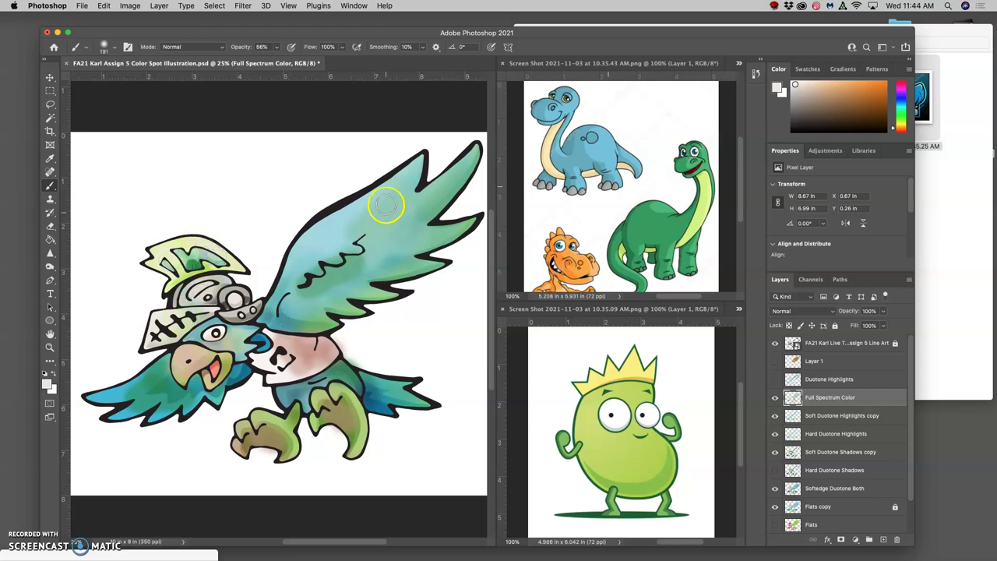
{"action": "mouse_move", "coordinate": [331, 252]}
{"action": "left_mouse_down"}
{"action": "mouse_move", "coordinate": [362, 209]}
{"action": "mouse_move", "coordinate": [335, 226]}
{"action": "mouse_move", "coordinate": [387, 190]}
{"action": "mouse_move", "coordinate": [323, 232]}
{"action": "mouse_move", "coordinate": [303, 265]}
{"action": "mouse_move", "coordinate": [305, 243]}
{"action": "mouse_move", "coordinate": [265, 330]}
{"action": "mouse_move", "coordinate": [281, 302]}
{"action": "left_mouse_up"}
{"action": "key", "text": "super+z"}
{"action": "key", "text": "super+z"}
Step: Lower the brush opacity to 27% and paint faint near-white highlights along the large wing's upper edge and tip
{"action": "left_click", "coordinate": [276, 47]}
{"action": "left_click", "coordinate": [293, 90]}
{"action": "left_click_drag", "start_coordinate": [301, 246], "coordinate": [282, 299]}
{"action": "left_click_drag", "start_coordinate": [469, 155], "coordinate": [420, 202]}
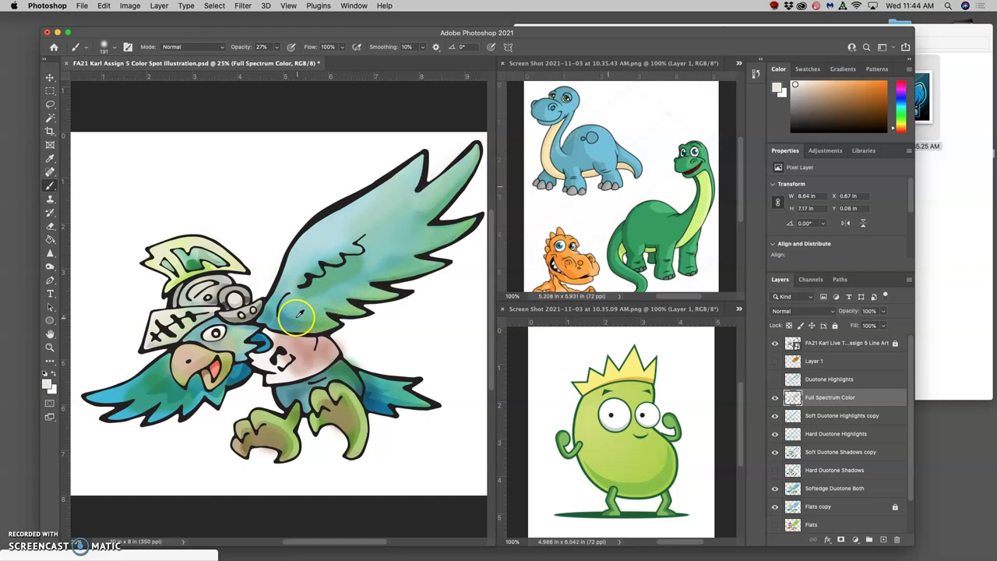
Step: Sample a dark teal from the base of the large wing and softly shade the throat, collar, feet and eye
{"action": "left_click", "coordinate": [288, 316], "text": "alt"}
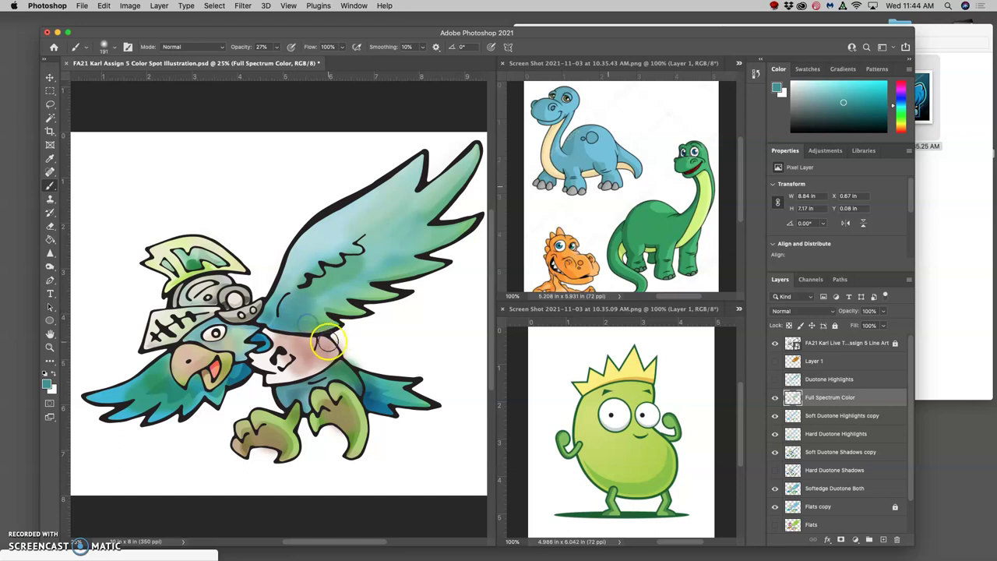
{"action": "left_click", "coordinate": [241, 370]}
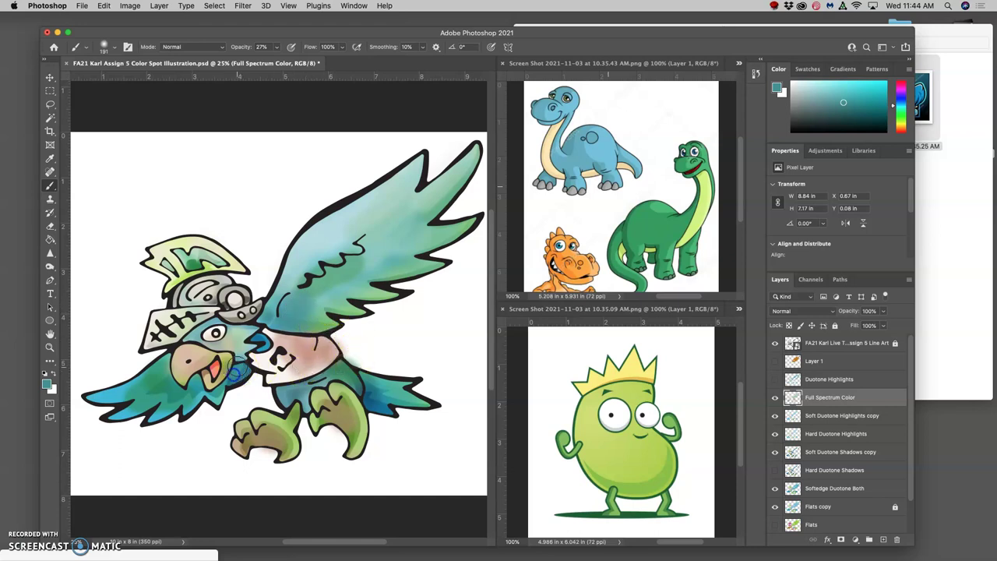
{"action": "left_click", "coordinate": [260, 346]}
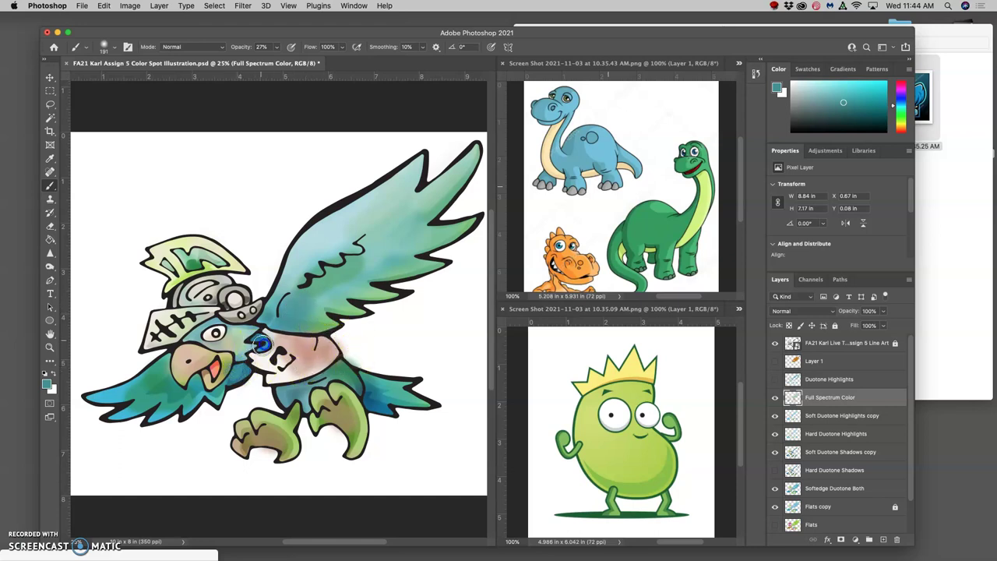
{"action": "left_click", "coordinate": [326, 414]}
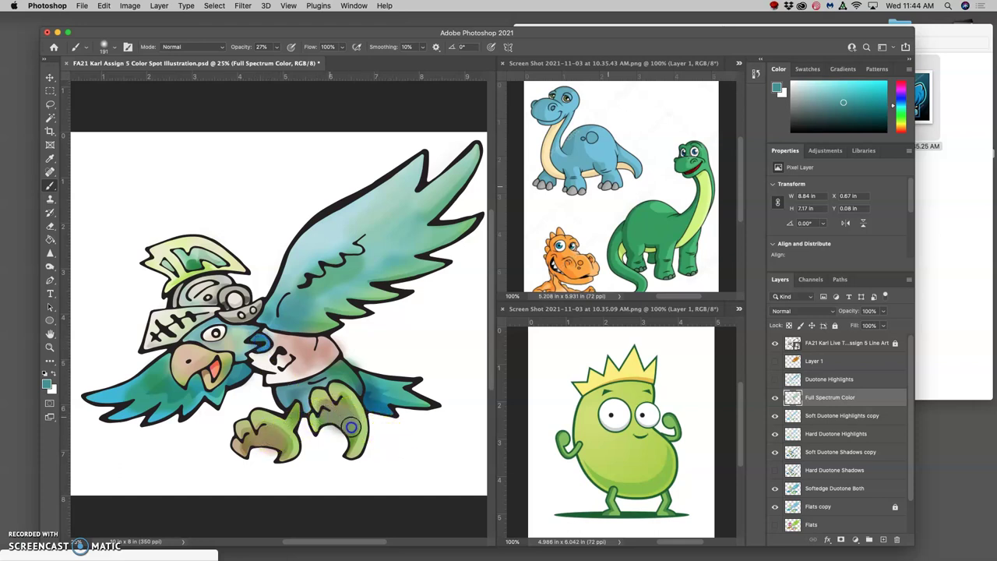
{"action": "mouse_move", "coordinate": [351, 426]}
{"action": "left_mouse_down"}
{"action": "mouse_move", "coordinate": [312, 452]}
{"action": "mouse_move", "coordinate": [263, 451]}
{"action": "mouse_move", "coordinate": [258, 442]}
{"action": "mouse_move", "coordinate": [320, 448]}
{"action": "mouse_move", "coordinate": [325, 398]}
{"action": "left_mouse_up"}
{"action": "left_click", "coordinate": [215, 343]}
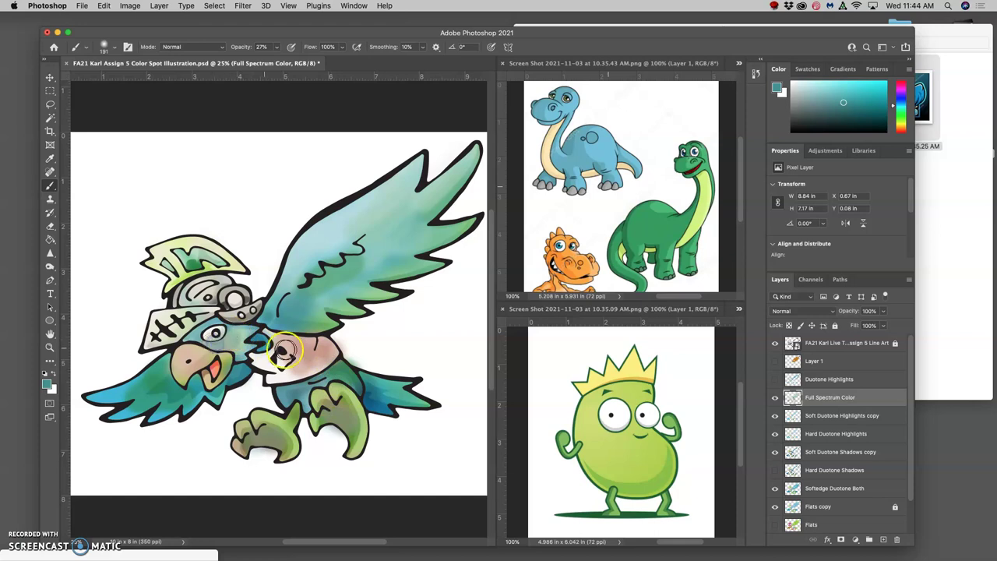
Step: Hide the duotone highlight, shadow and softedge layers and Flats copy to view the Full Spectrum Color layer alone with the line art
{"action": "left_click_drag", "start_coordinate": [775, 415], "coordinate": [774, 451]}
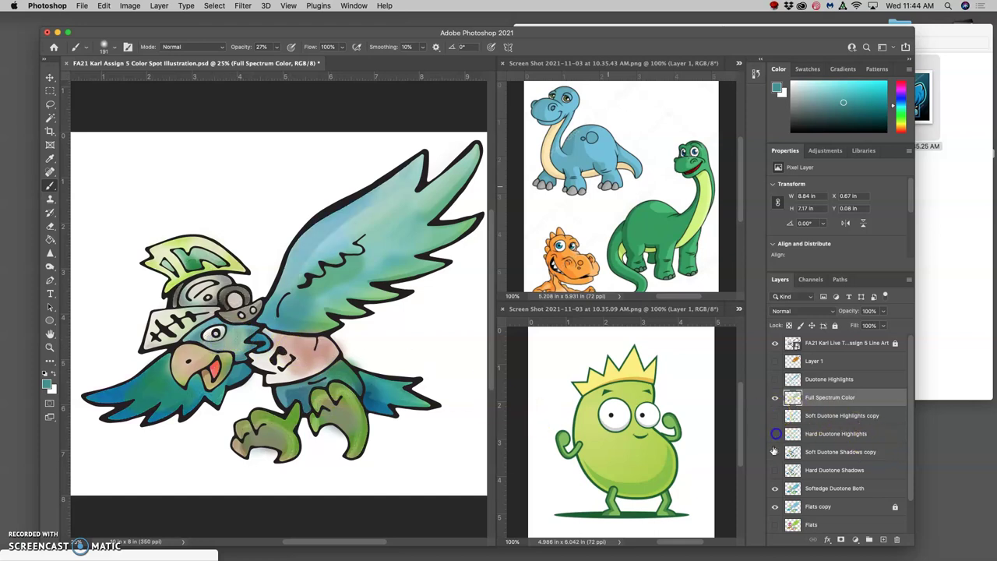
{"action": "left_click", "coordinate": [775, 489]}
{"action": "left_click", "coordinate": [775, 507]}
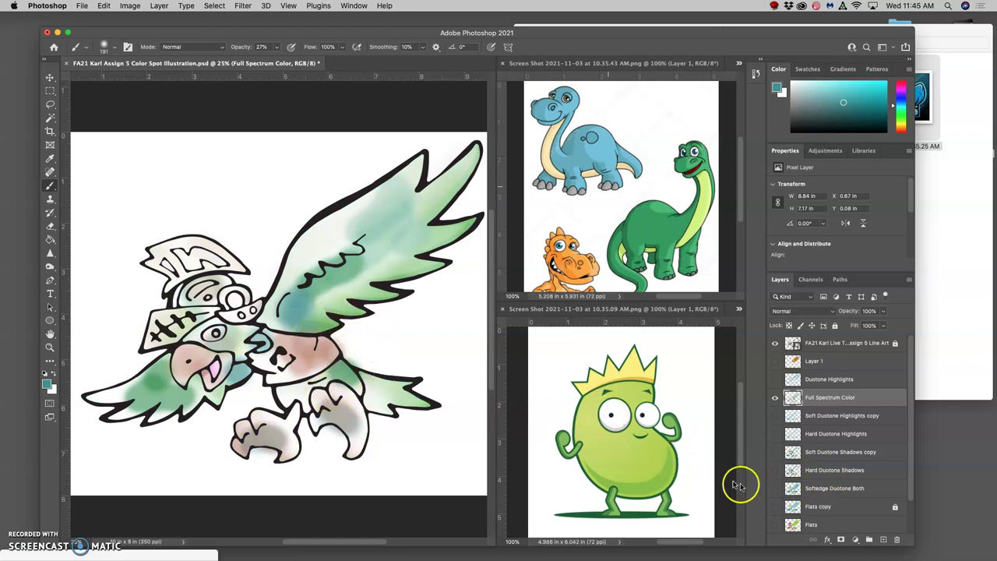
Step: Show Flats copy, Softedge Duotone Both, and the hard and soft duotone shadow and highlight layers beneath Full Spectrum Color
{"action": "left_click", "coordinate": [776, 507]}
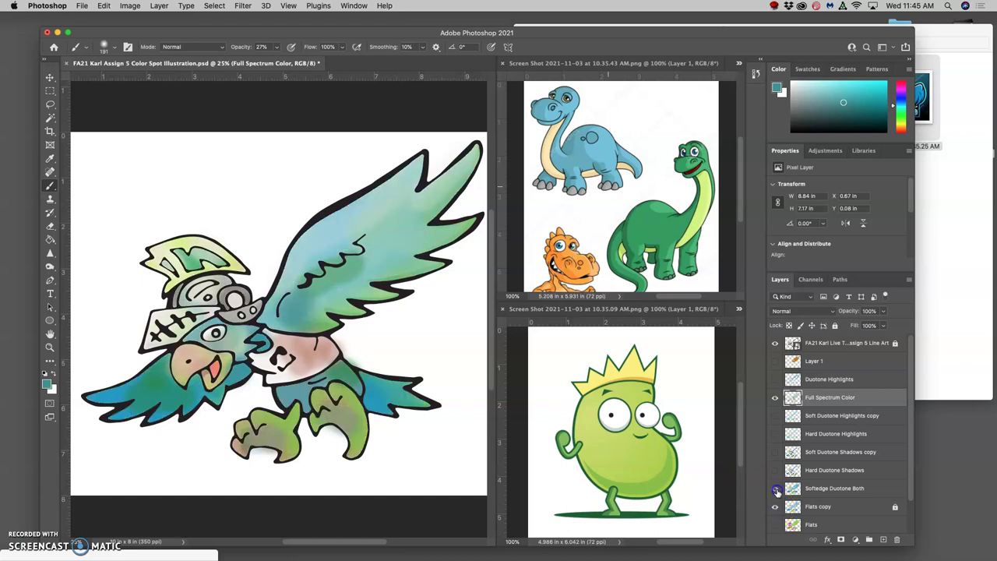
{"action": "left_click", "coordinate": [776, 489]}
{"action": "left_click", "coordinate": [776, 469]}
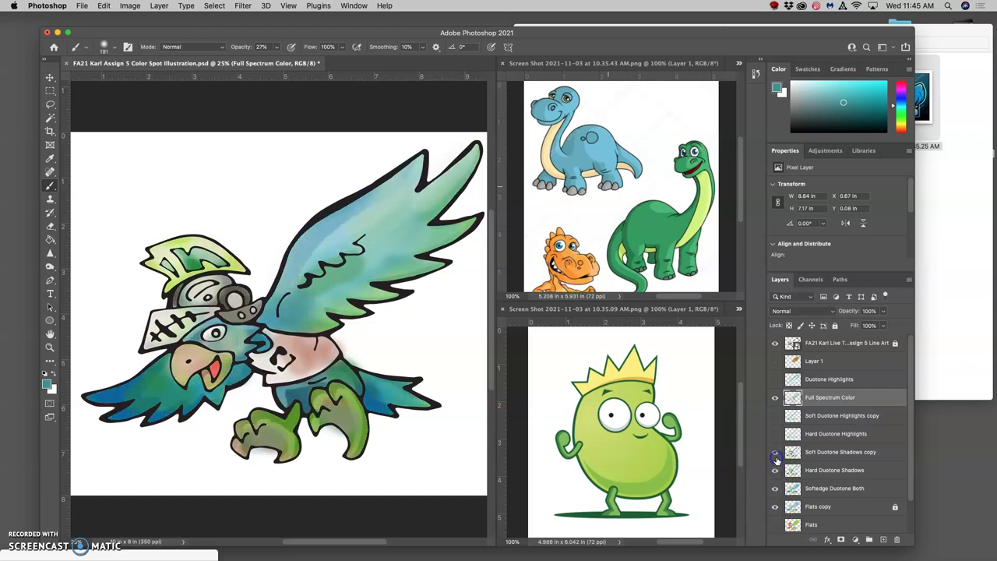
{"action": "left_click", "coordinate": [776, 435]}
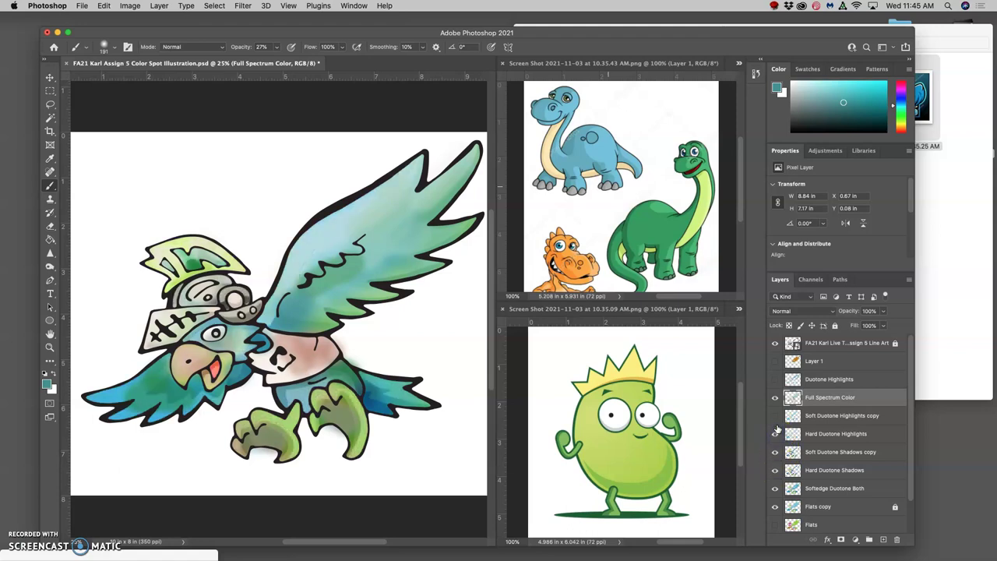
{"action": "left_click", "coordinate": [776, 417]}
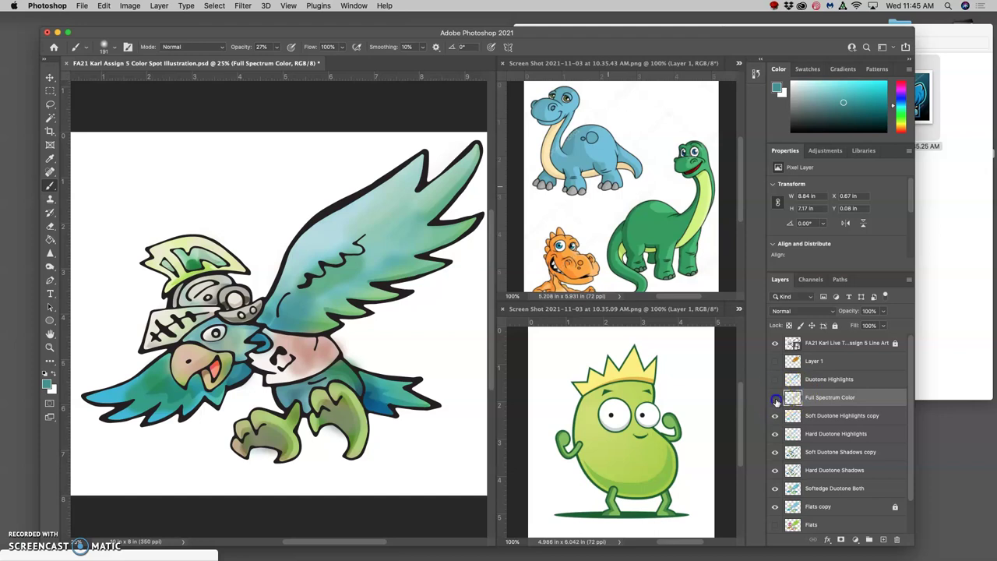
Step: Compare the artwork with and without the Full Spectrum Color layer and lower that layer's opacity to 70%
{"action": "left_click", "coordinate": [775, 398]}
{"action": "left_click", "coordinate": [776, 398]}
{"action": "left_click", "coordinate": [776, 399]}
{"action": "left_click", "coordinate": [775, 399]}
{"action": "left_click", "coordinate": [884, 312]}
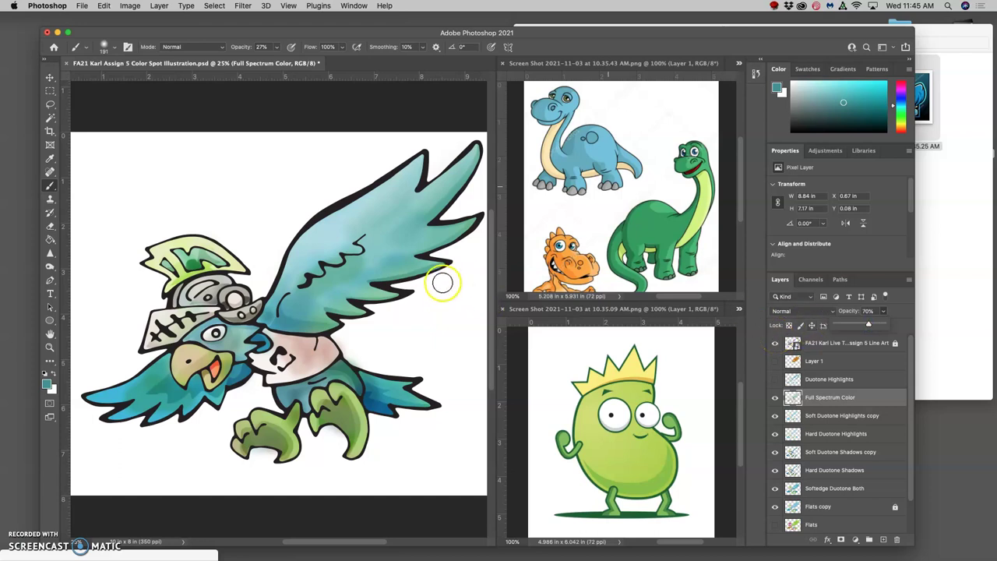
Step: Sample a teal from the large wing and softly paint it over the wing's base, the tail and the smaller wing
{"action": "left_click", "coordinate": [354, 268], "text": "alt"}
{"action": "mouse_move", "coordinate": [359, 262]}
{"action": "left_mouse_down"}
{"action": "mouse_move", "coordinate": [348, 268]}
{"action": "mouse_move", "coordinate": [371, 218]}
{"action": "mouse_move", "coordinate": [294, 293]}
{"action": "left_mouse_up"}
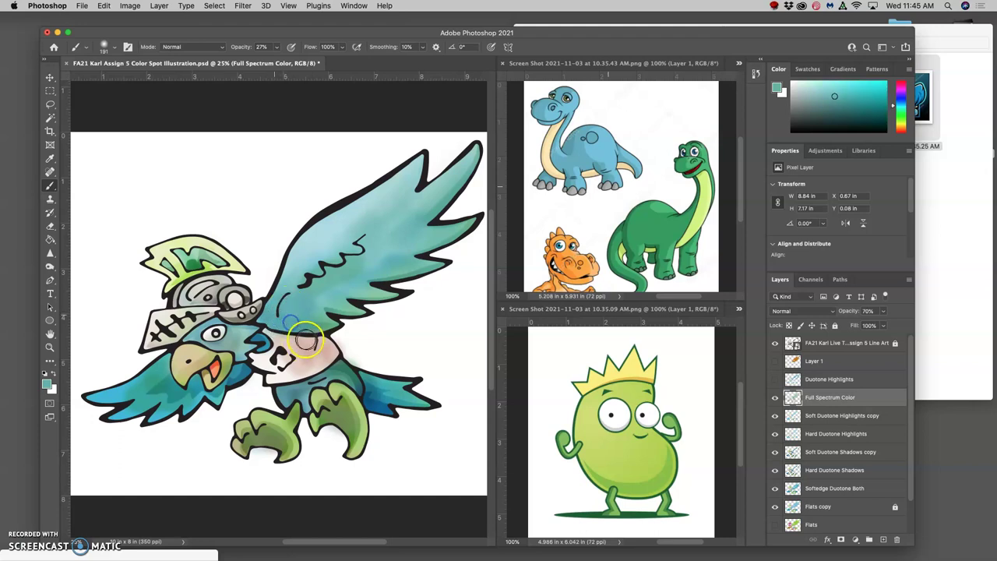
{"action": "mouse_move", "coordinate": [306, 340]}
{"action": "left_mouse_down"}
{"action": "mouse_move", "coordinate": [273, 344]}
{"action": "mouse_move", "coordinate": [380, 394]}
{"action": "left_mouse_up"}
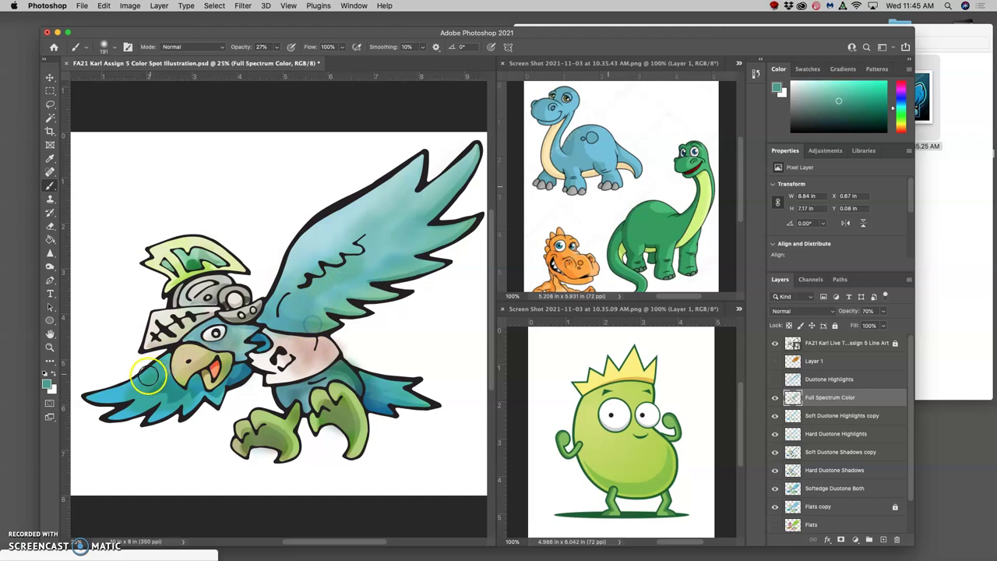
{"action": "left_click", "coordinate": [145, 392]}
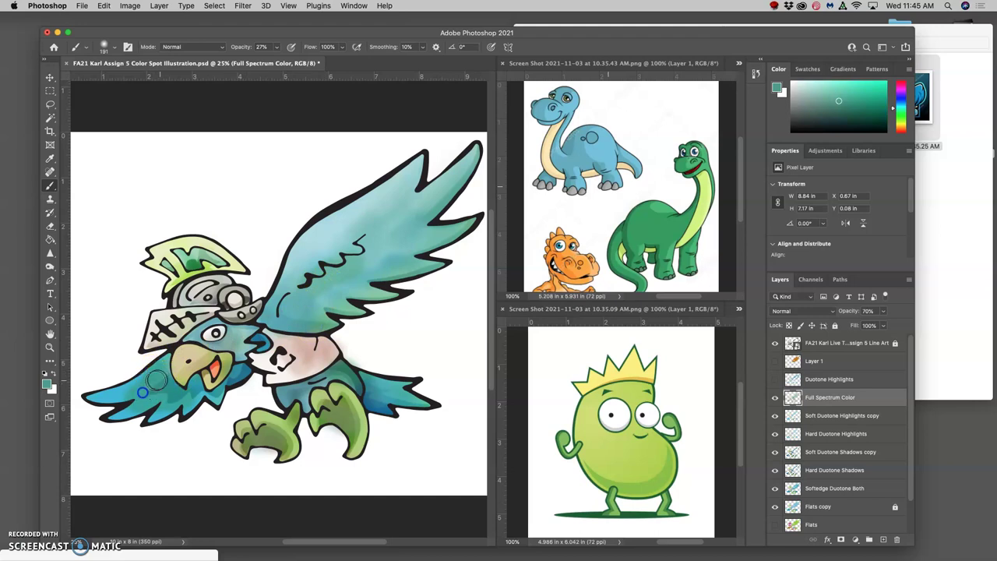
{"action": "left_click", "coordinate": [117, 392]}
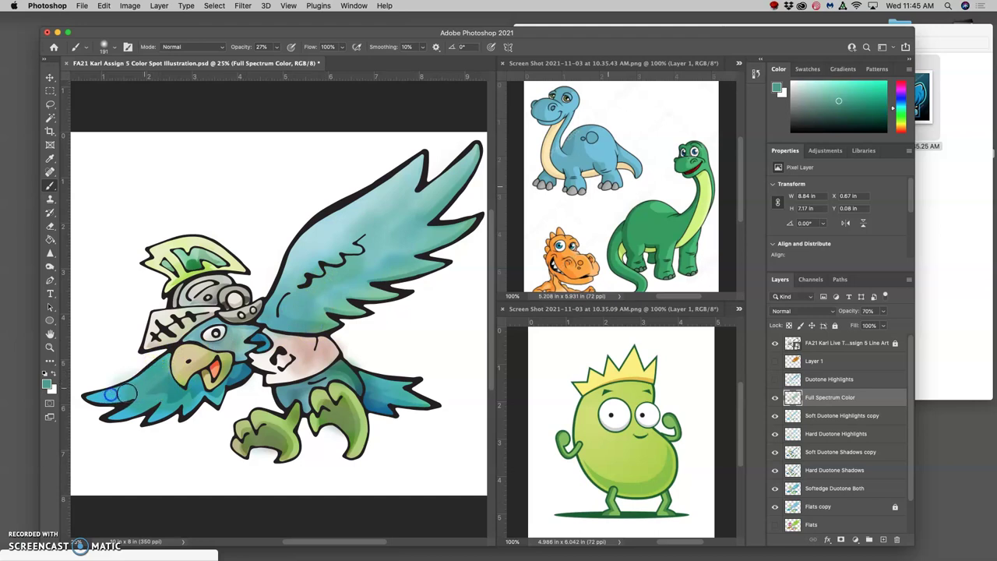
{"action": "left_click", "coordinate": [124, 412]}
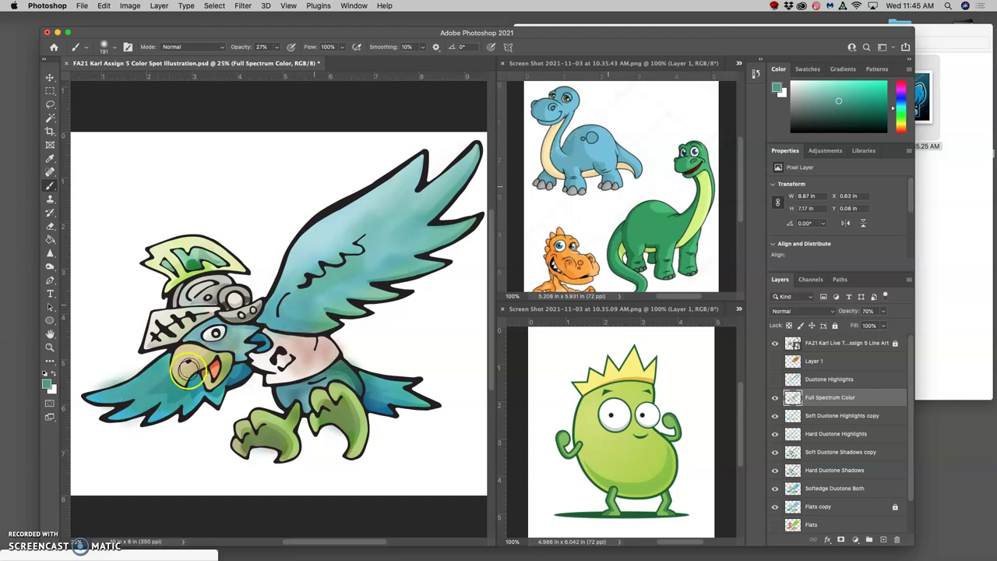
Step: Paint a lighter teal onto the smaller wing beside the beak and softly erase some color on the face below the eye
{"action": "left_click", "coordinate": [187, 376], "text": "alt"}
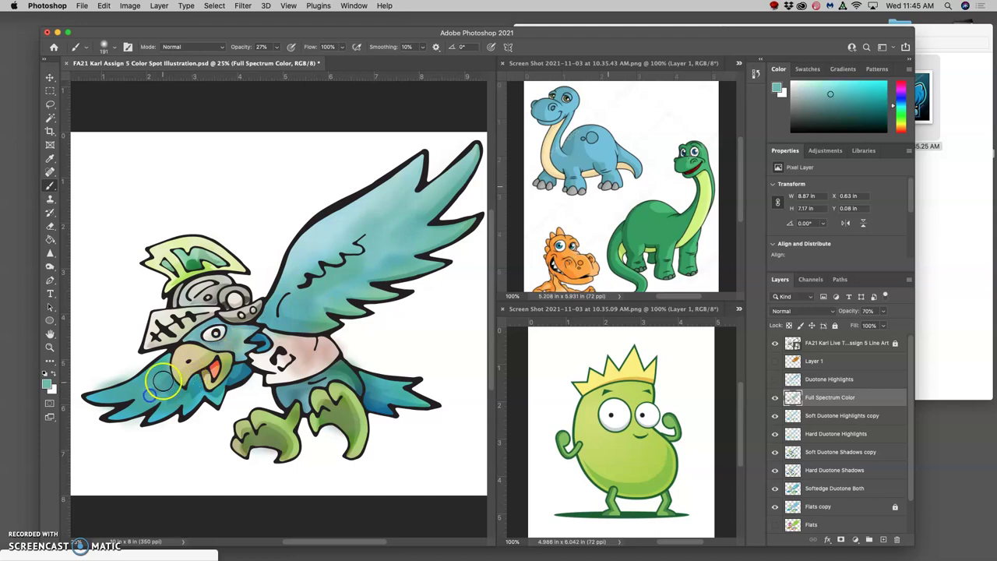
{"action": "left_click_drag", "start_coordinate": [160, 388], "coordinate": [168, 378]}
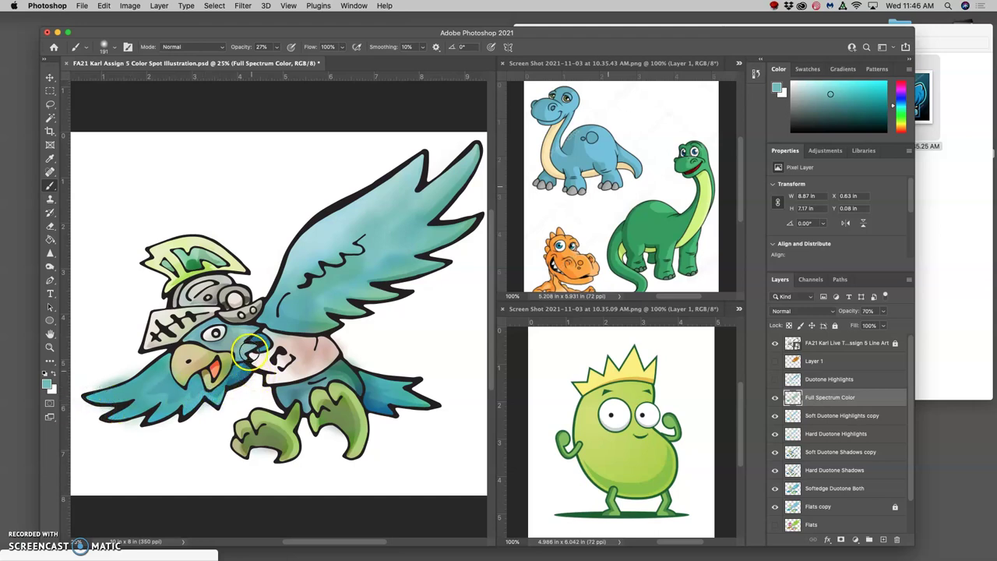
{"action": "left_click", "coordinate": [51, 227]}
{"action": "mouse_move", "coordinate": [202, 337]}
{"action": "left_mouse_down"}
{"action": "mouse_move", "coordinate": [217, 334]}
{"action": "mouse_move", "coordinate": [214, 350]}
{"action": "left_mouse_up"}
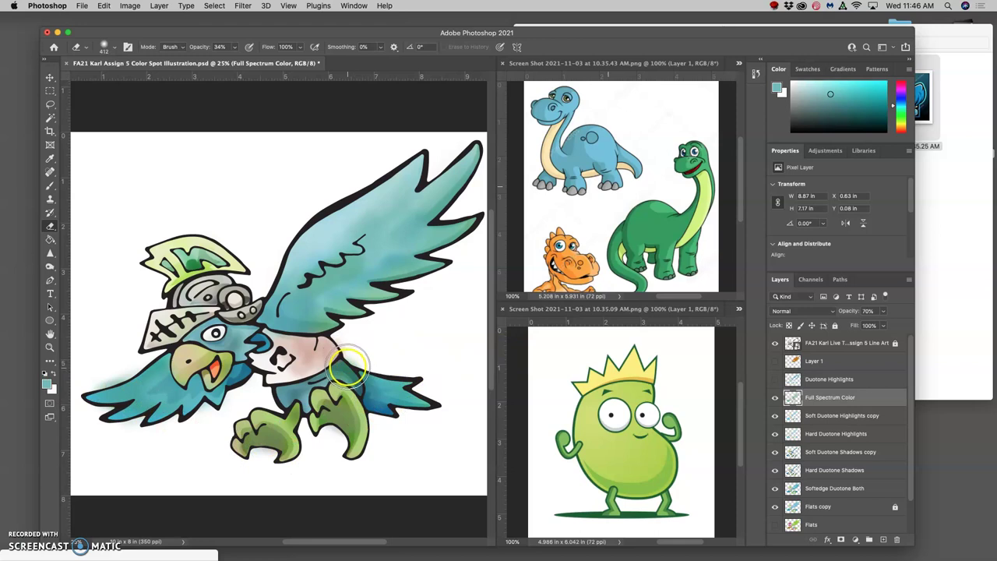
Step: Examine the shirt, tail, beak and smaller wing up close for color outside the line art, and check the whole illustration
{"action": "key", "text": "super+1"}
{"action": "scroll", "coordinate": [383, 378], "scroll_direction": "down", "scroll_amount": 4}
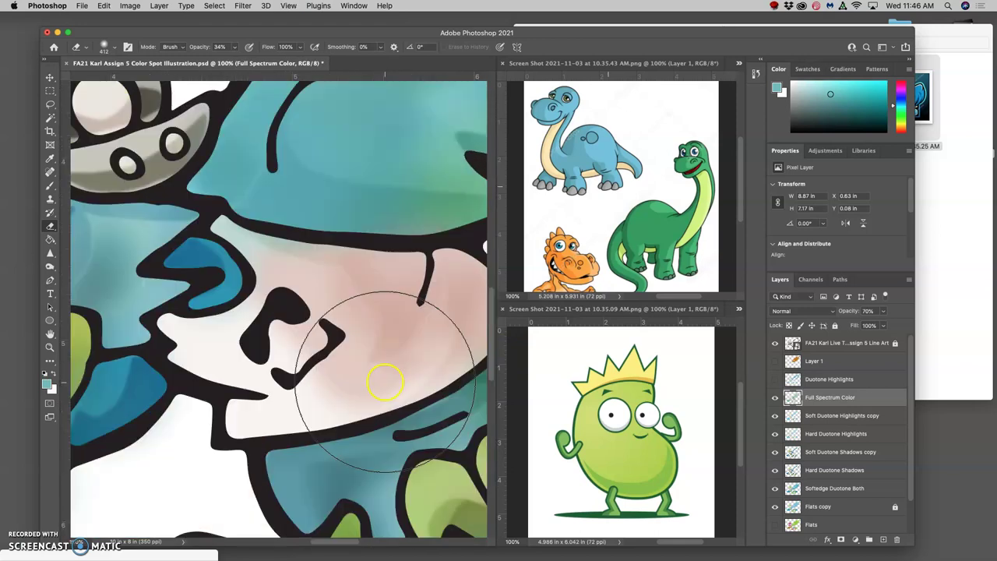
{"action": "scroll", "coordinate": [376, 383], "scroll_direction": "right", "scroll_amount": 10}
{"action": "scroll", "coordinate": [326, 382], "scroll_direction": "left", "scroll_amount": 4}
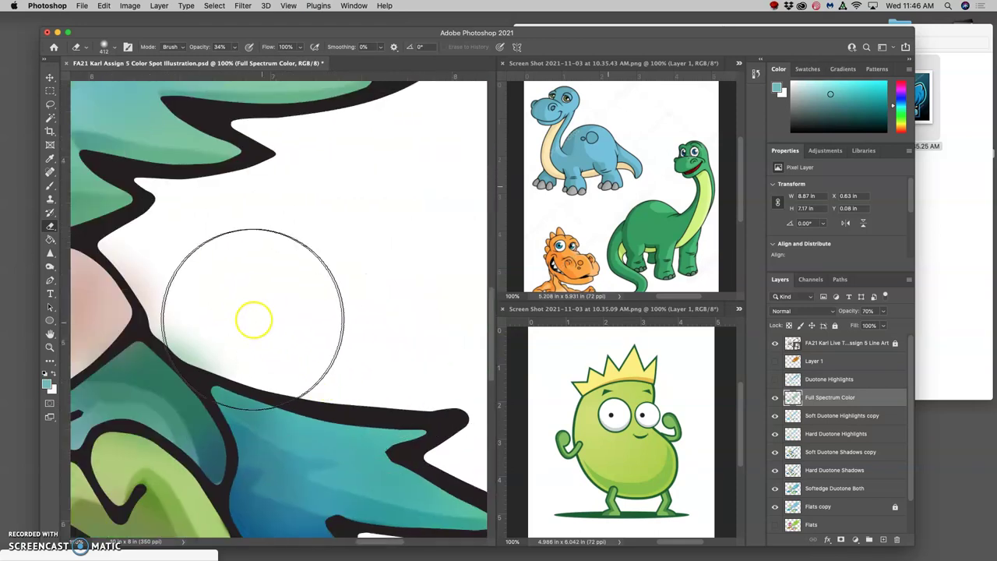
{"action": "scroll", "coordinate": [229, 355], "scroll_direction": "left", "scroll_amount": 10}
{"action": "scroll", "coordinate": [228, 355], "scroll_direction": "left", "scroll_amount": 15}
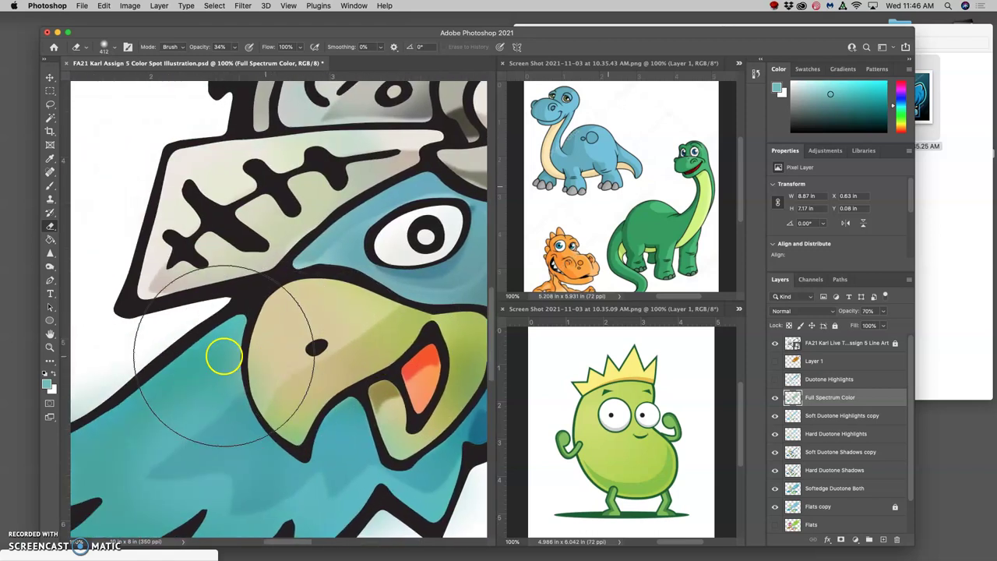
{"action": "scroll", "coordinate": [226, 354], "scroll_direction": "up", "scroll_amount": 5}
{"action": "key", "text": "super+minus"}
{"action": "key", "text": "super+minus"}
{"action": "key", "text": "super+minus"}
{"action": "key", "text": "super+minus"}
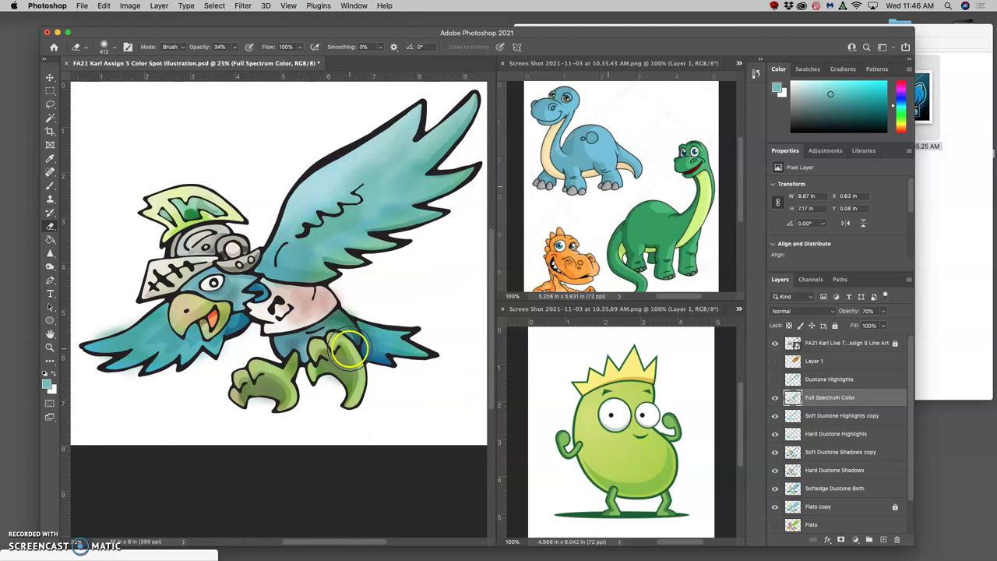
{"action": "scroll", "coordinate": [397, 358], "scroll_direction": "down", "scroll_amount": 1}
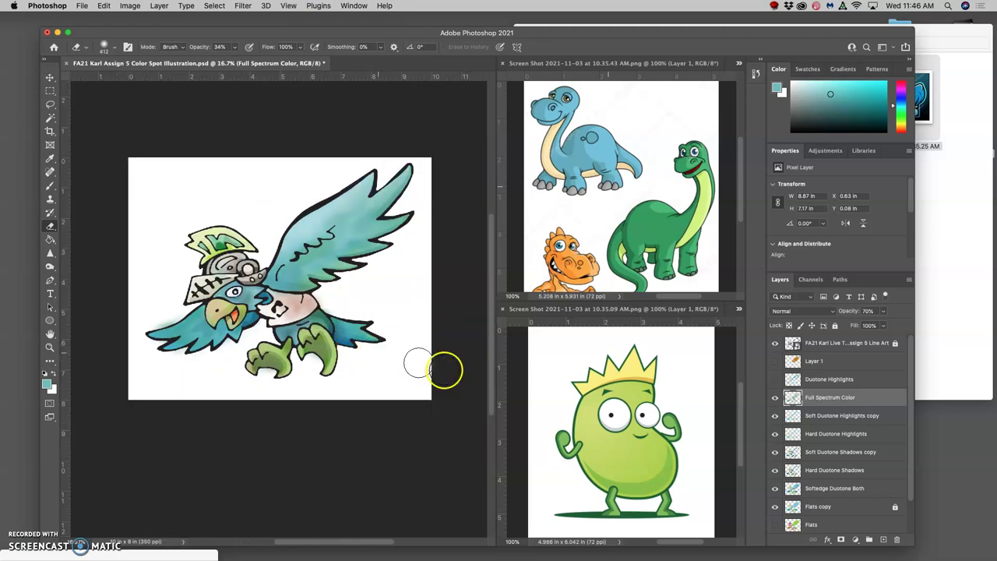
Step: Activate the Flats copy layer and hide all visible layers above it, including the line art
{"action": "left_click", "coordinate": [838, 507]}
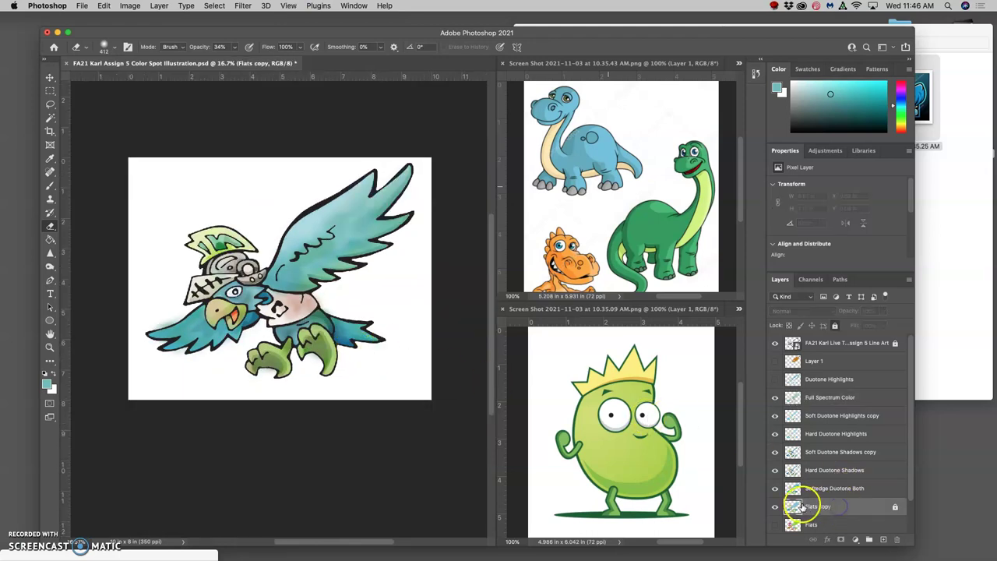
{"action": "left_click", "coordinate": [775, 471]}
{"action": "left_click", "coordinate": [775, 454]}
{"action": "left_click", "coordinate": [775, 435]}
{"action": "left_click_drag", "start_coordinate": [774, 419], "coordinate": [775, 397]}
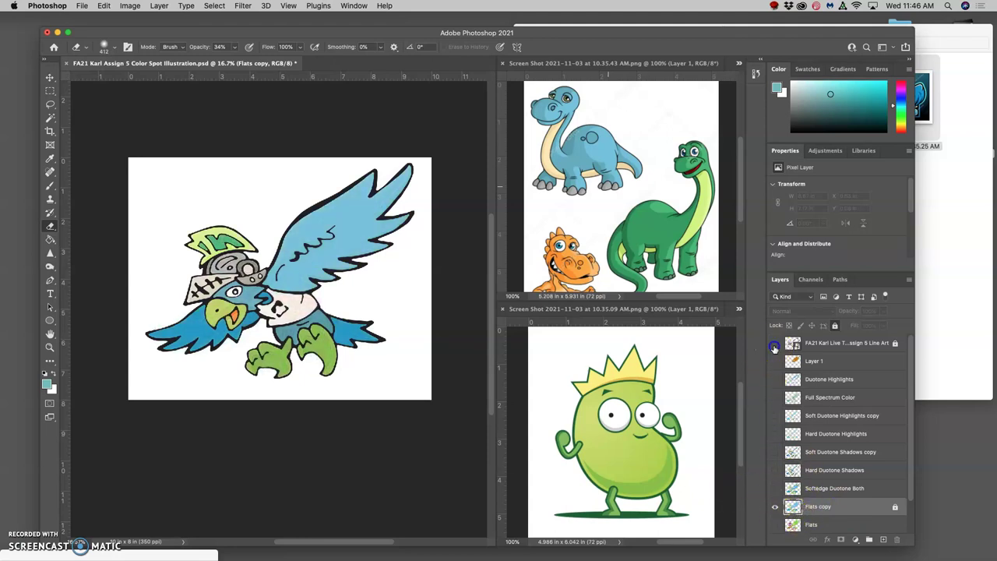
{"action": "left_click", "coordinate": [775, 343]}
Step: Select the white background around the flat bird with the Magic Wand, and show and activate the Full Spectrum Color layer
{"action": "left_click", "coordinate": [50, 117]}
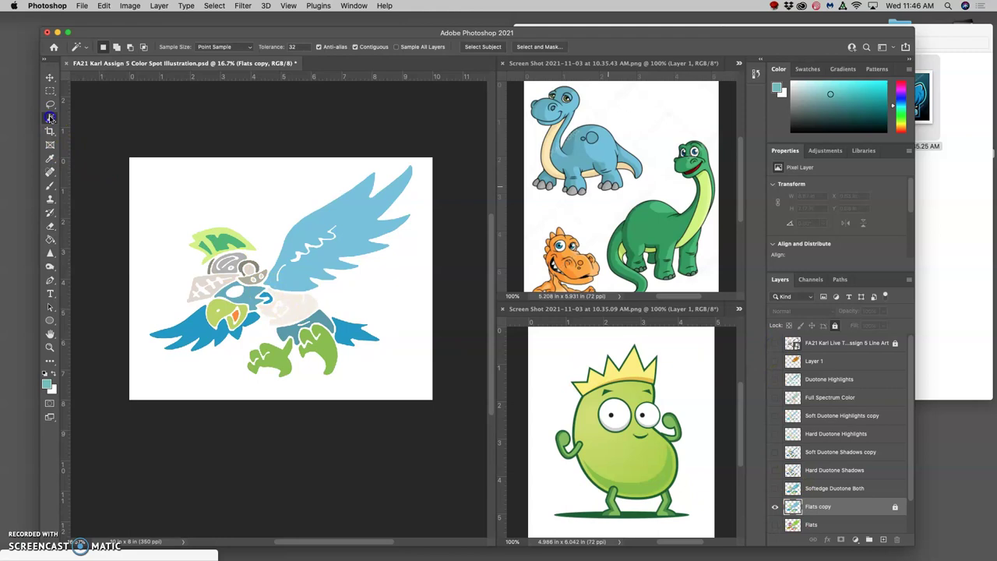
{"action": "left_click", "coordinate": [232, 193]}
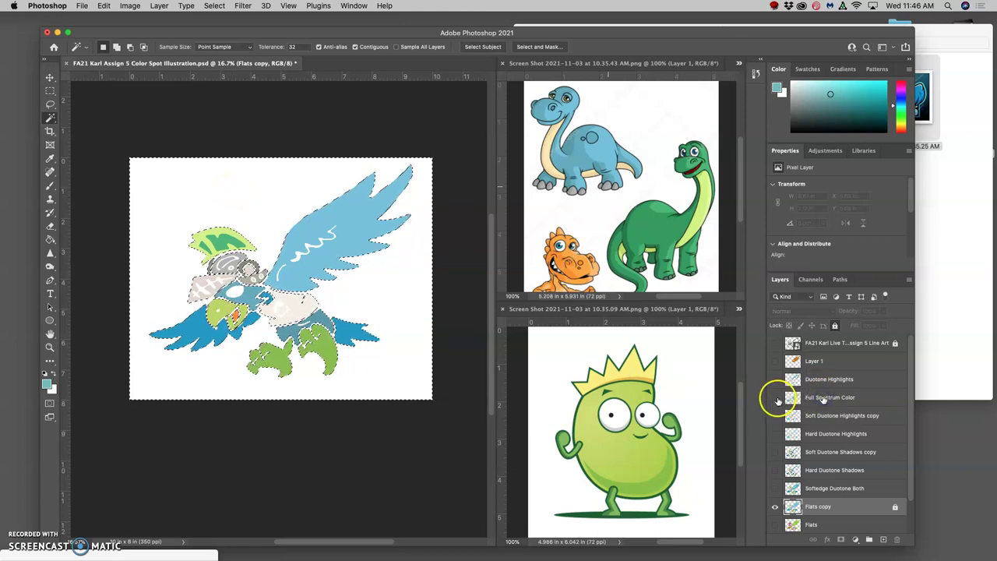
{"action": "left_click", "coordinate": [823, 398]}
{"action": "left_click", "coordinate": [774, 397]}
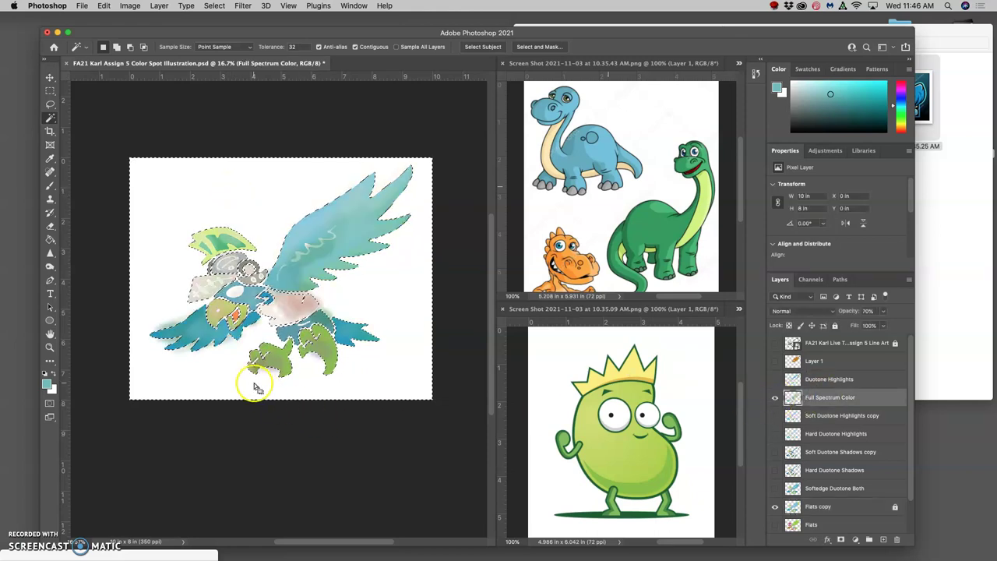
Step: Delete the color spill in the selected background from the Full Spectrum Color layer and deselect
{"action": "key", "text": "super+plus"}
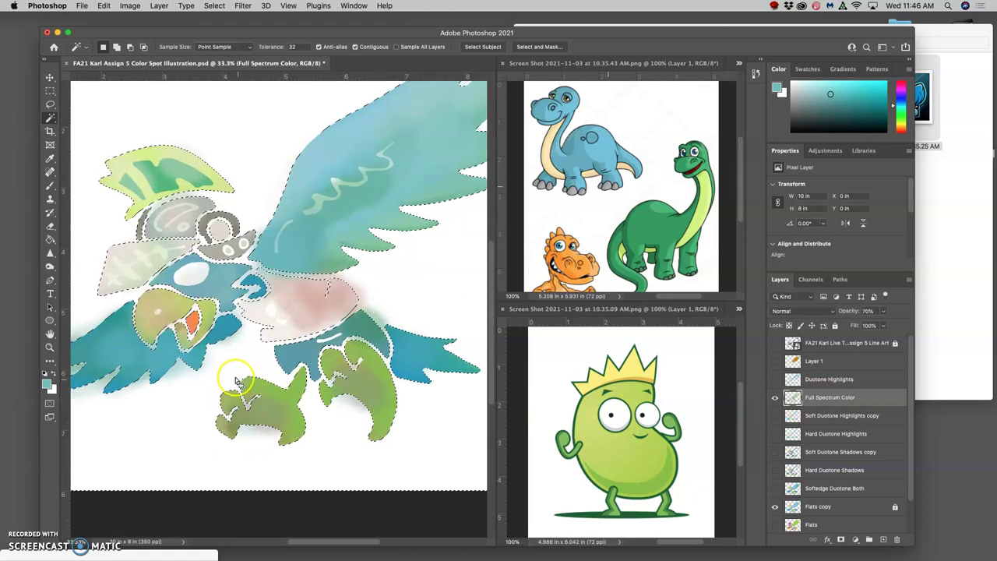
{"action": "key", "text": "super+equal"}
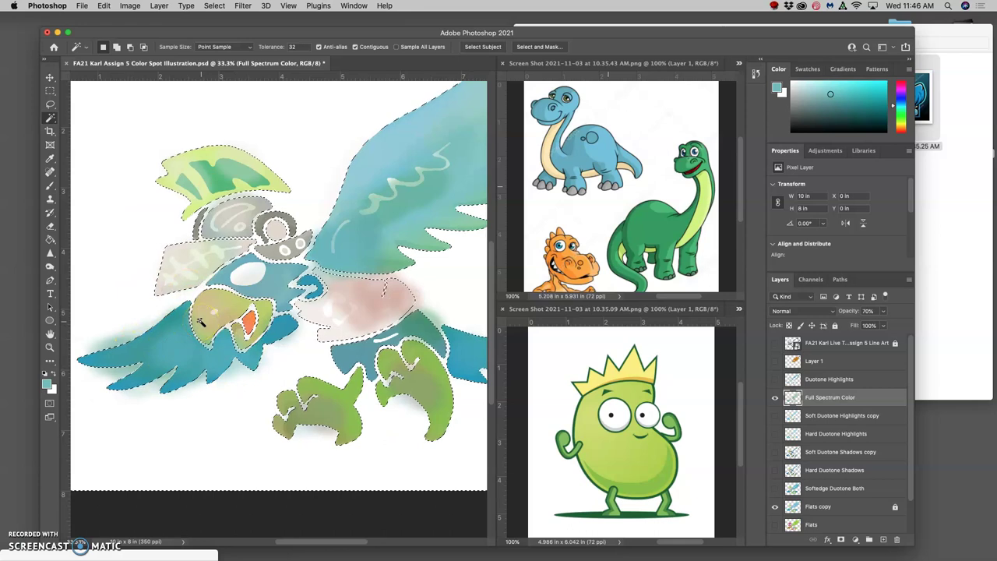
{"action": "left_click", "coordinate": [225, 320], "text": "shift"}
{"action": "key", "text": "super+d"}
{"action": "scroll", "coordinate": [248, 320], "scroll_direction": "right", "scroll_amount": 3}
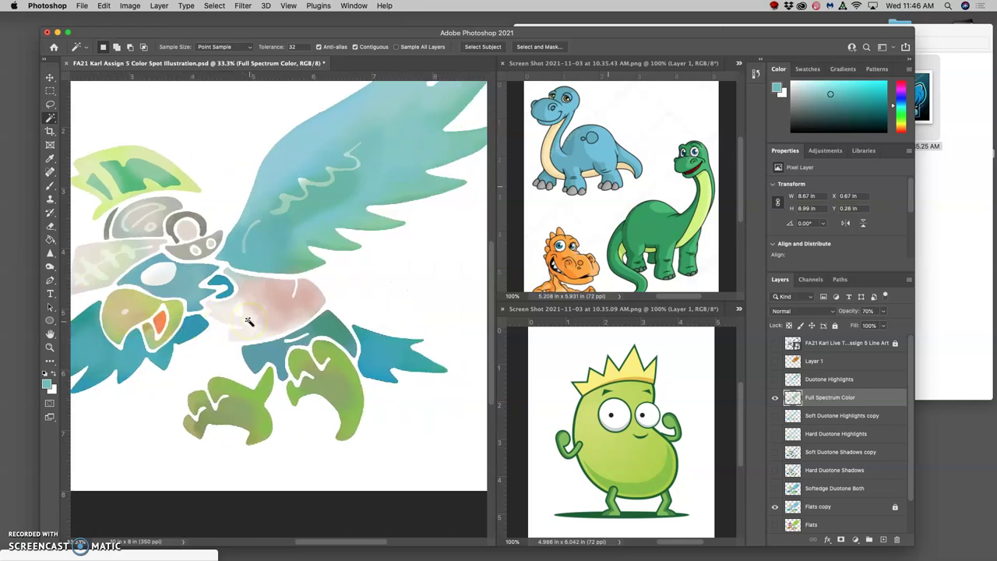
{"action": "key", "text": "super+minus"}
{"action": "key", "text": "super+minus"}
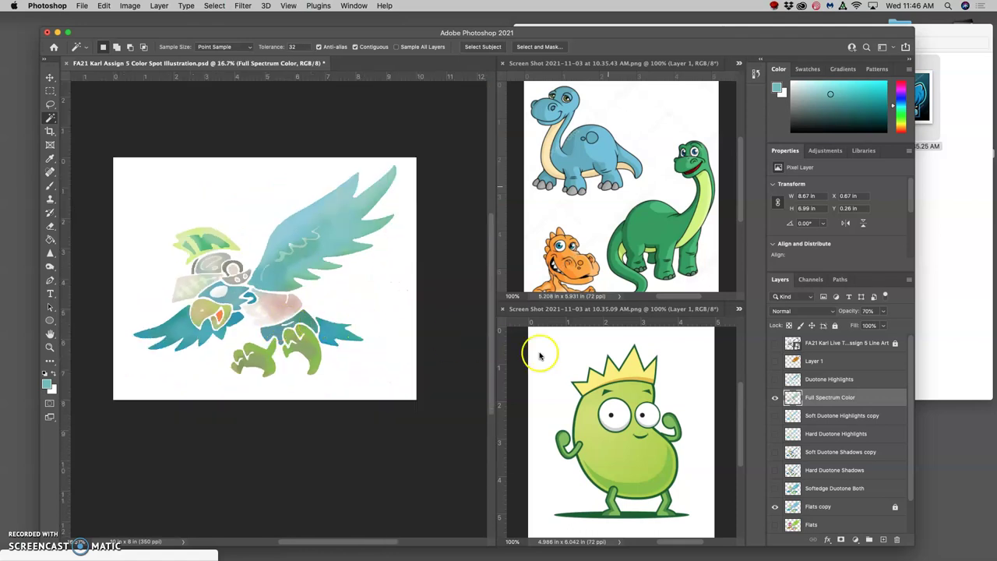
Step: Preview the Duotone Highlights layer briefly, and show the line art and the duotone highlight, shadow and softedge layers again
{"action": "left_click", "coordinate": [775, 379]}
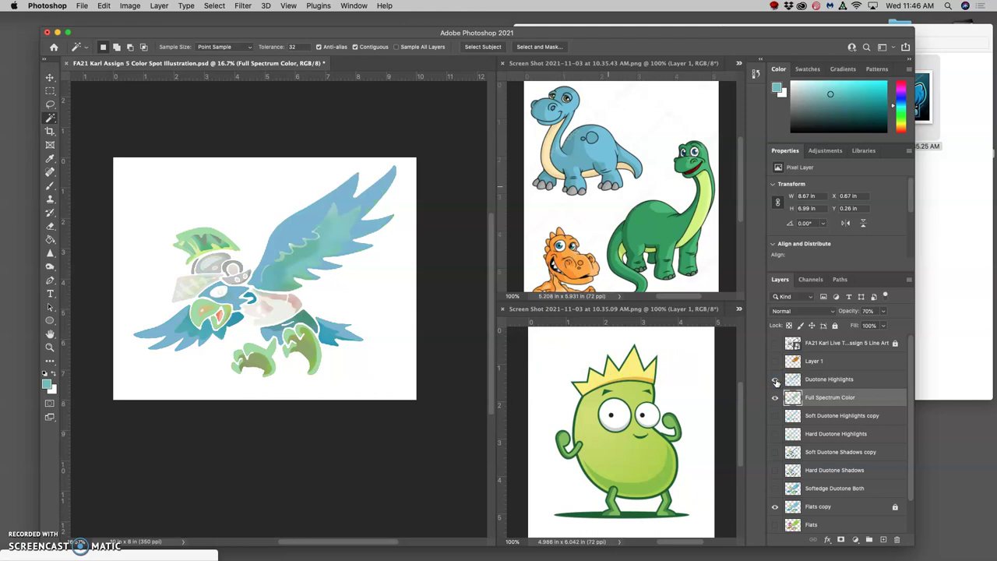
{"action": "left_click", "coordinate": [776, 381]}
{"action": "left_click", "coordinate": [775, 343]}
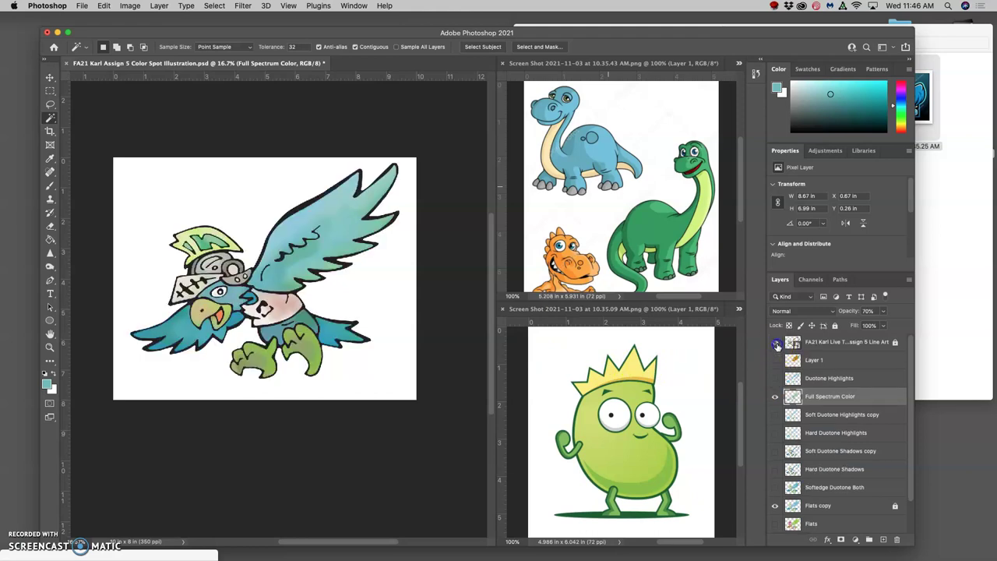
{"action": "left_click", "coordinate": [775, 414]}
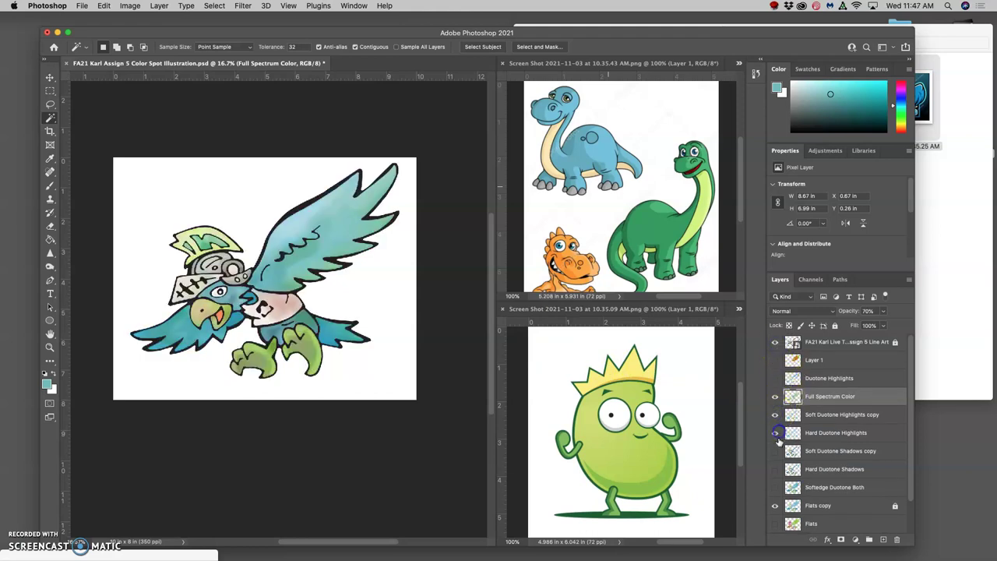
{"action": "left_click", "coordinate": [775, 451]}
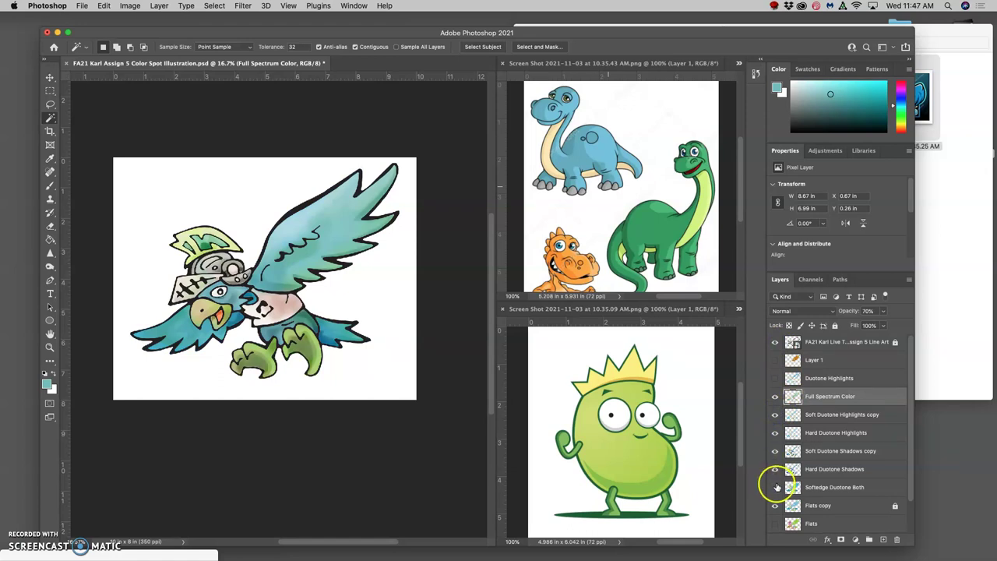
{"action": "left_click", "coordinate": [776, 487]}
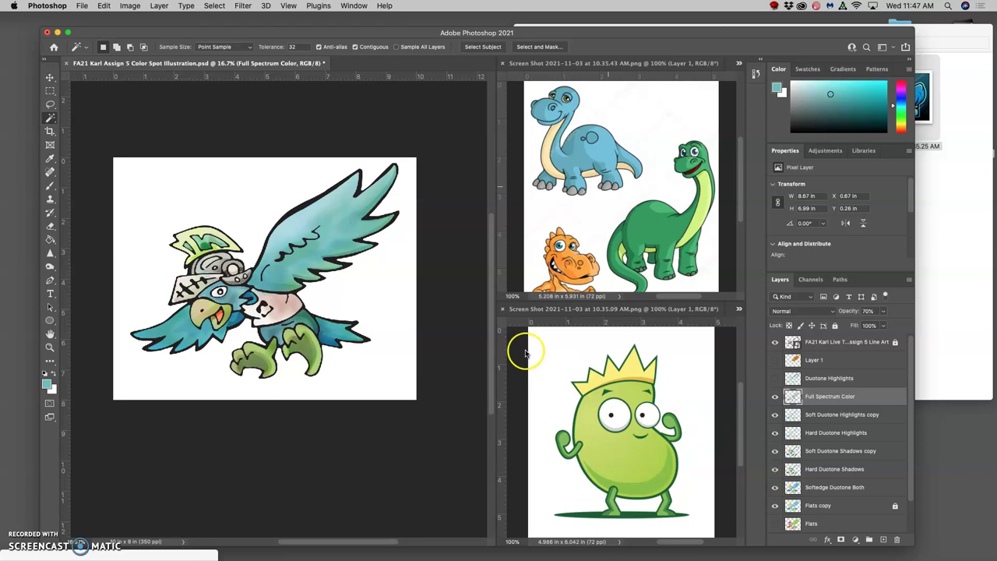
{"action": "scroll", "coordinate": [457, 332], "scroll_direction": "left", "scroll_amount": 3}
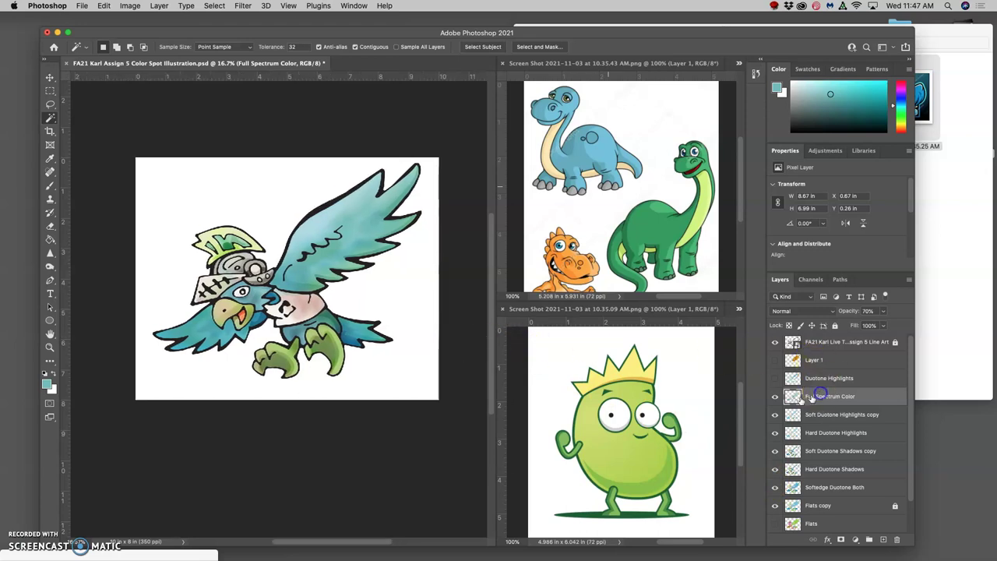
Step: Lighten the helmet, wing, feet and tail on the Full Spectrum Color layer with the Dodge tool in the Shadows range at 26% exposure
{"action": "left_click", "coordinate": [48, 267]}
{"action": "right_click", "coordinate": [48, 267]}
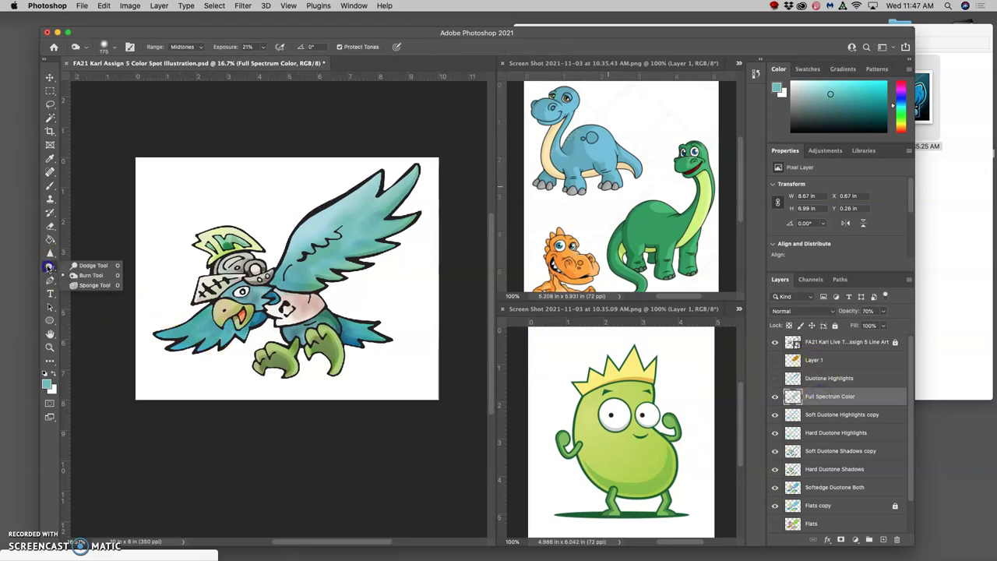
{"action": "left_click", "coordinate": [82, 274]}
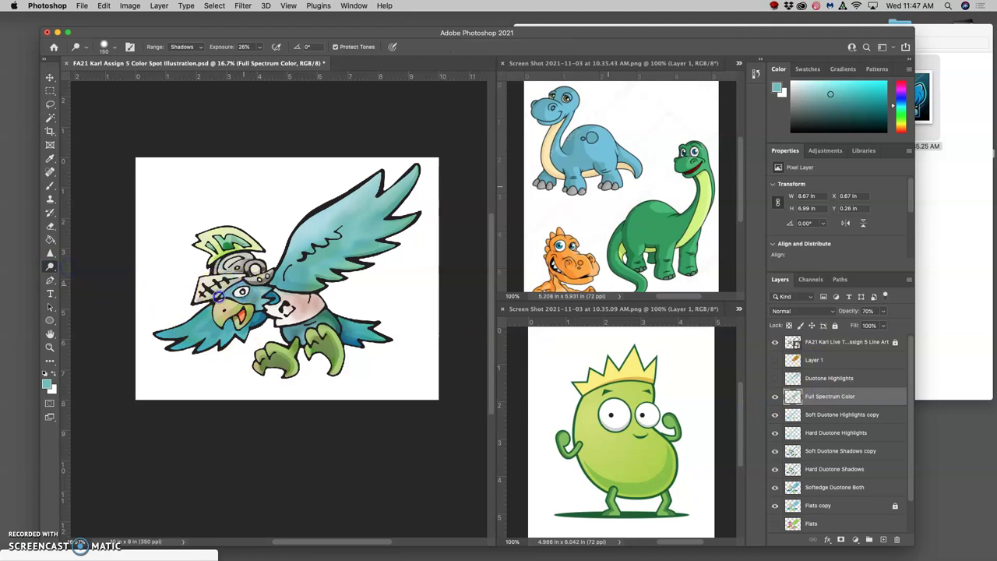
{"action": "left_click_drag", "start_coordinate": [230, 246], "coordinate": [224, 277]}
{"action": "left_click_drag", "start_coordinate": [292, 241], "coordinate": [281, 276]}
{"action": "mouse_move", "coordinate": [294, 246]}
{"action": "left_mouse_down"}
{"action": "mouse_move", "coordinate": [283, 275]}
{"action": "mouse_move", "coordinate": [316, 228]}
{"action": "mouse_move", "coordinate": [288, 274]}
{"action": "mouse_move", "coordinate": [334, 226]}
{"action": "mouse_move", "coordinate": [394, 210]}
{"action": "mouse_move", "coordinate": [376, 226]}
{"action": "left_mouse_up"}
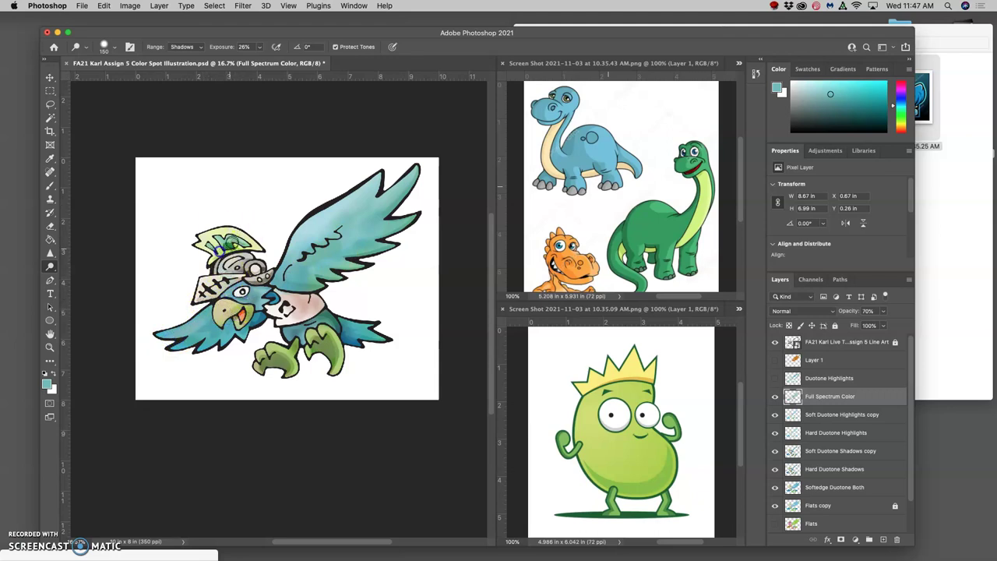
{"action": "left_click", "coordinate": [207, 255]}
{"action": "left_click", "coordinate": [302, 340]}
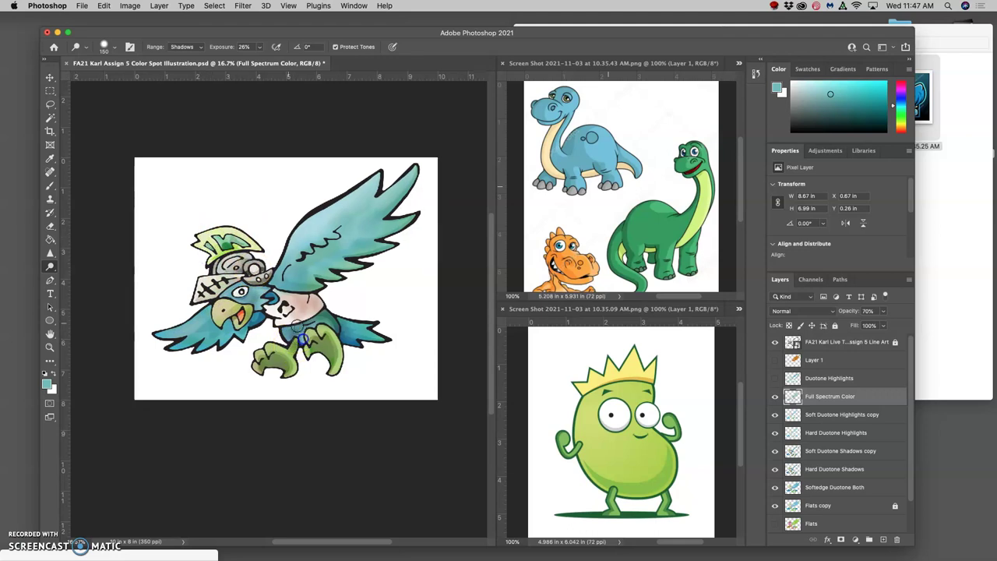
{"action": "left_click", "coordinate": [367, 329]}
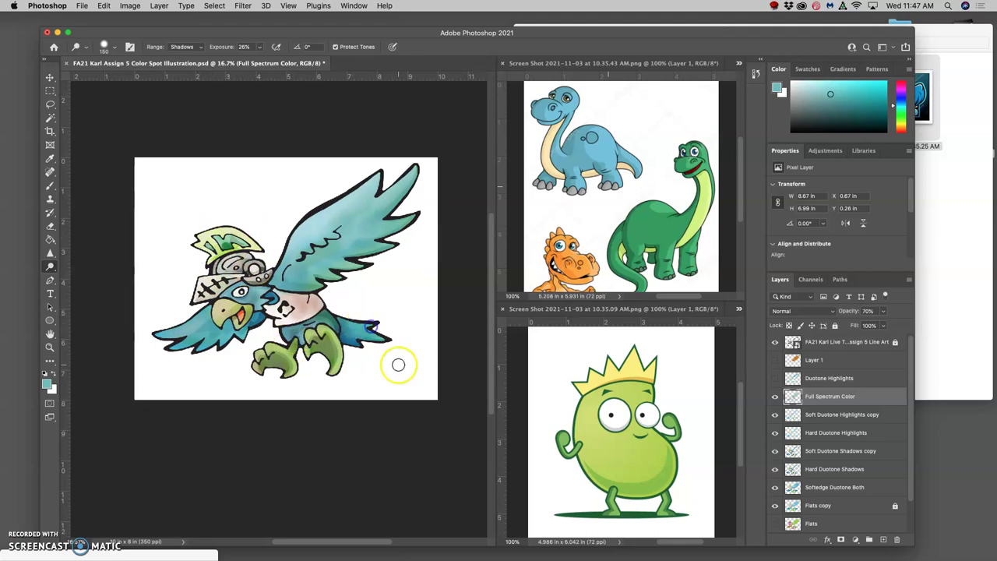
{"action": "scroll", "coordinate": [433, 312], "scroll_direction": "right", "scroll_amount": 1}
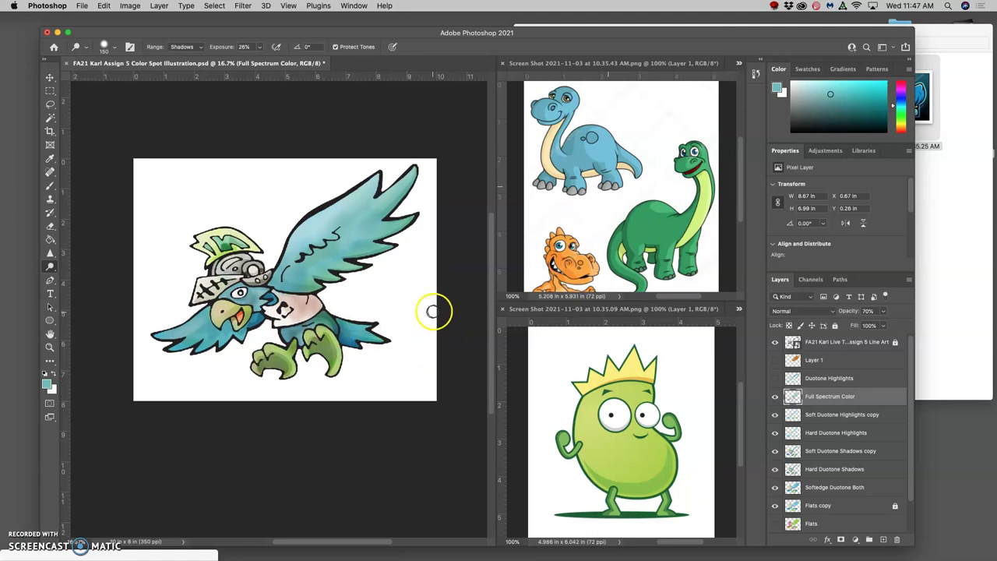
Step: Toggle the Full Spectrum Color layer's visibility to compare the bird with and without the added color
{"action": "left_click", "coordinate": [775, 396]}
{"action": "left_click", "coordinate": [775, 397]}
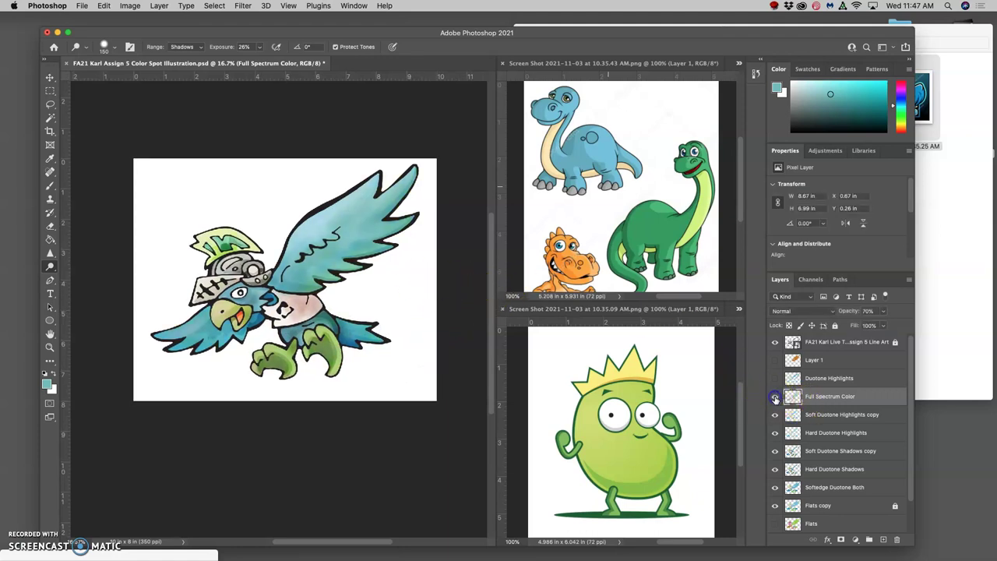
{"action": "left_click", "coordinate": [775, 397]}
{"action": "left_click", "coordinate": [775, 398]}
Step: Duplicate the locked line art layer, discarding the empty layer added above it
{"action": "left_click", "coordinate": [834, 344]}
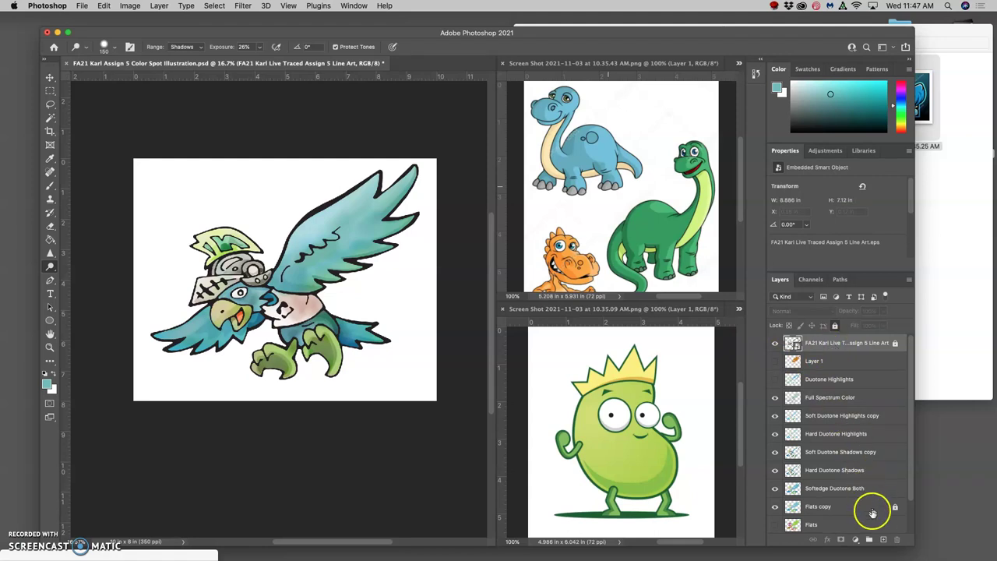
{"action": "left_click", "coordinate": [883, 539]}
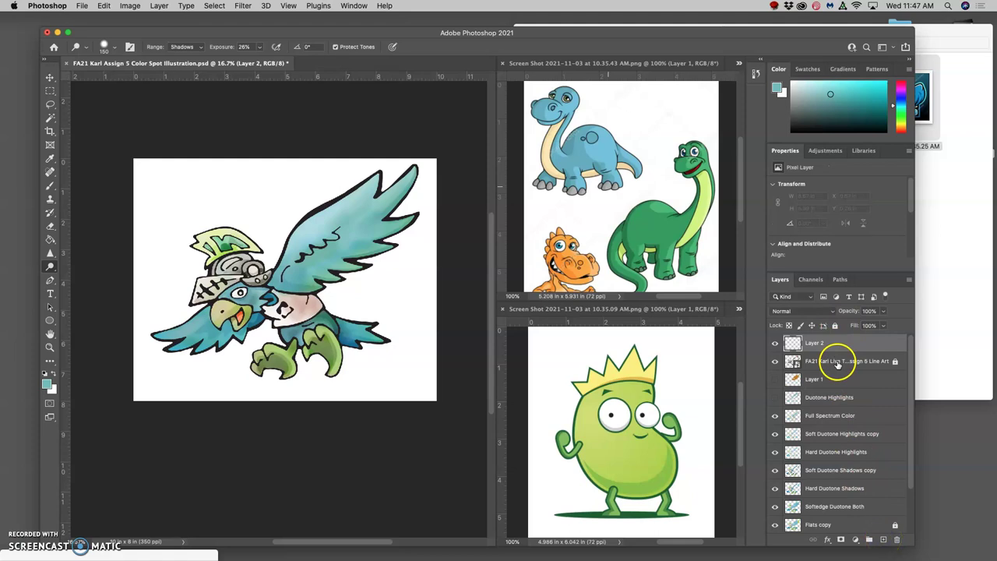
{"action": "key", "text": "BackSpace"}
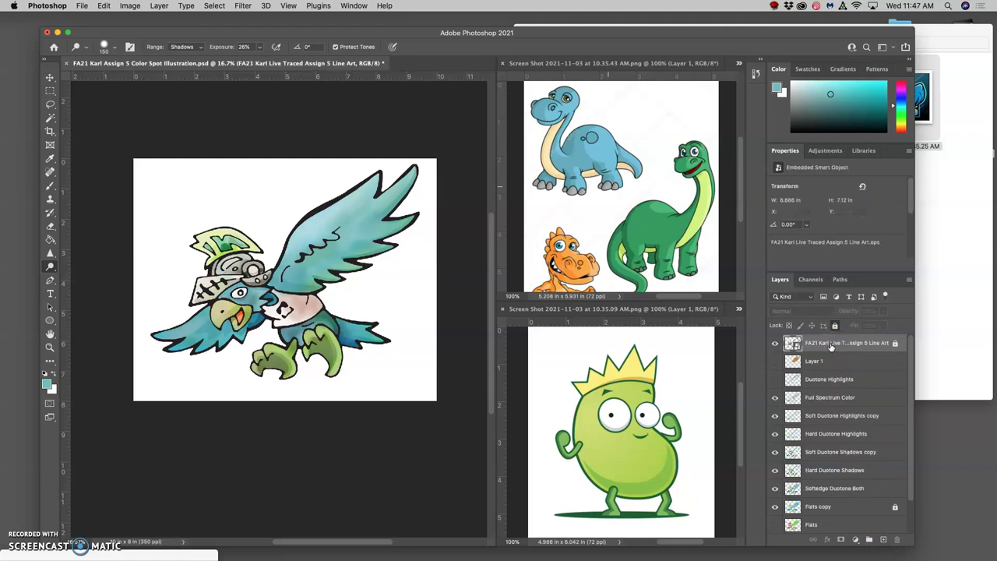
{"action": "key", "text": "super+j"}
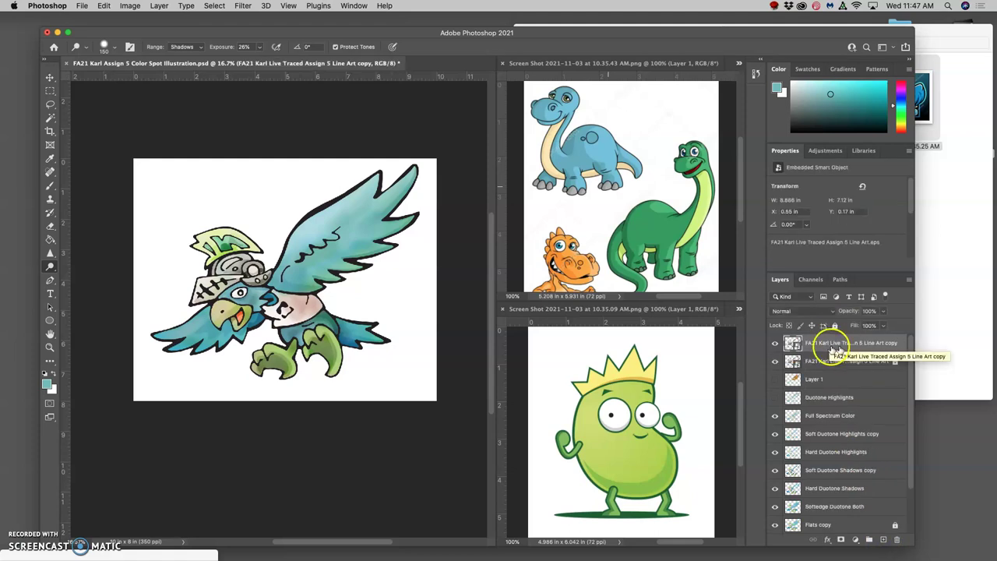
Step: Rasterize the copied line art layer and rename it Color Holds
{"action": "right_click", "coordinate": [830, 346]}
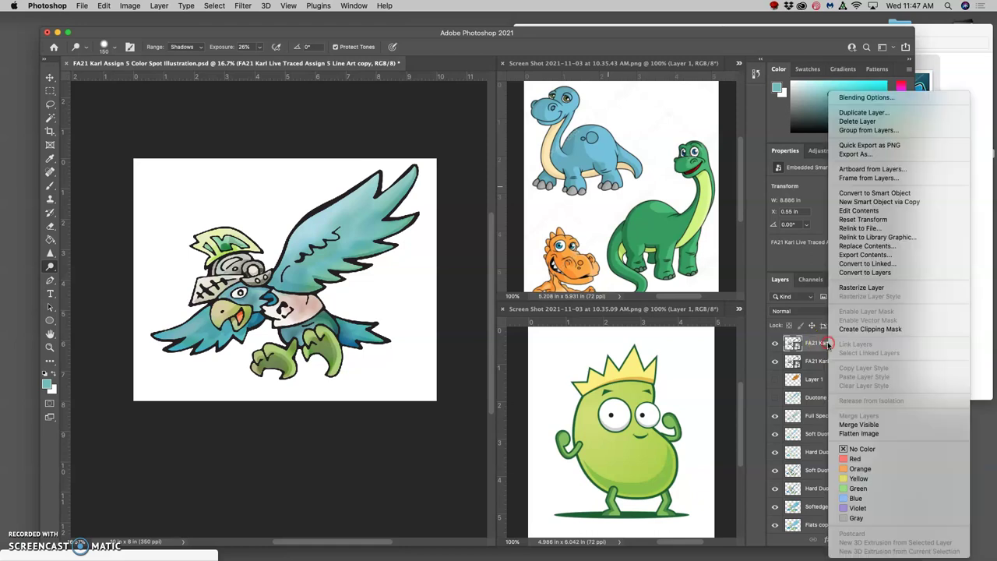
{"action": "left_click", "coordinate": [849, 288]}
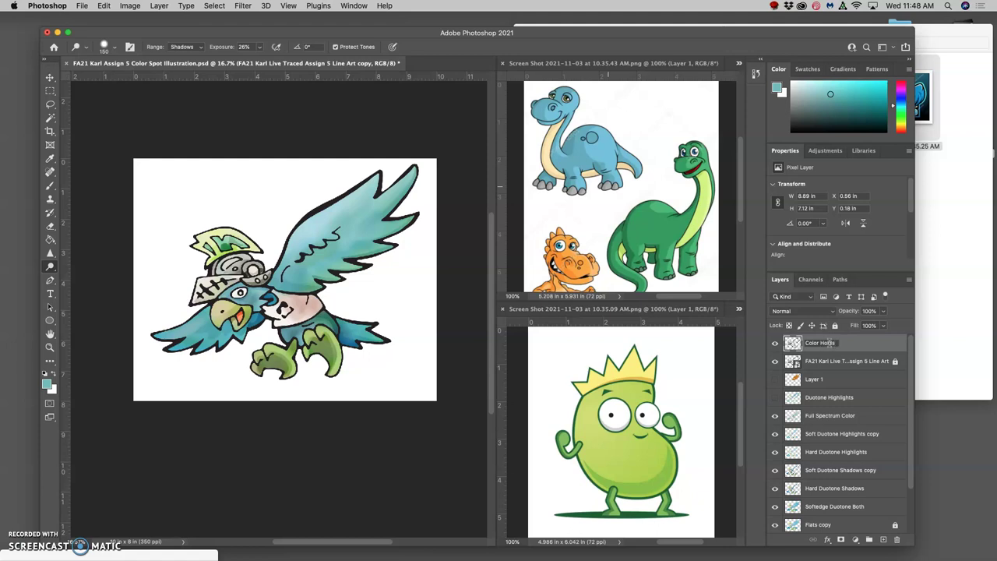
{"action": "left_click", "coordinate": [852, 350]}
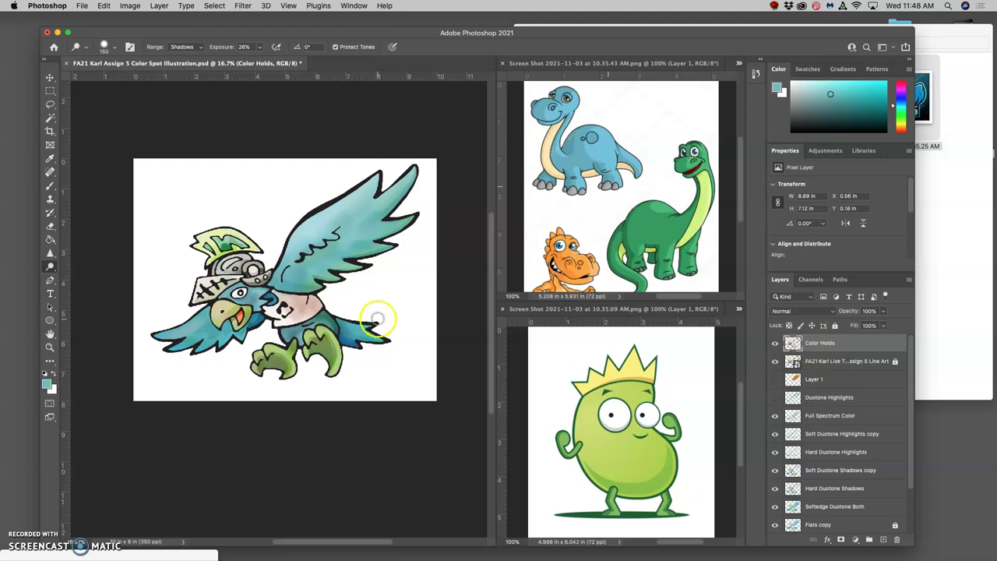
Step: Brush the helmet's sampled light gray over the outlines of the helmet and visor on the Color Holds layer at 100% opacity
{"action": "scroll", "coordinate": [374, 317], "scroll_direction": "up", "scroll_amount": 3}
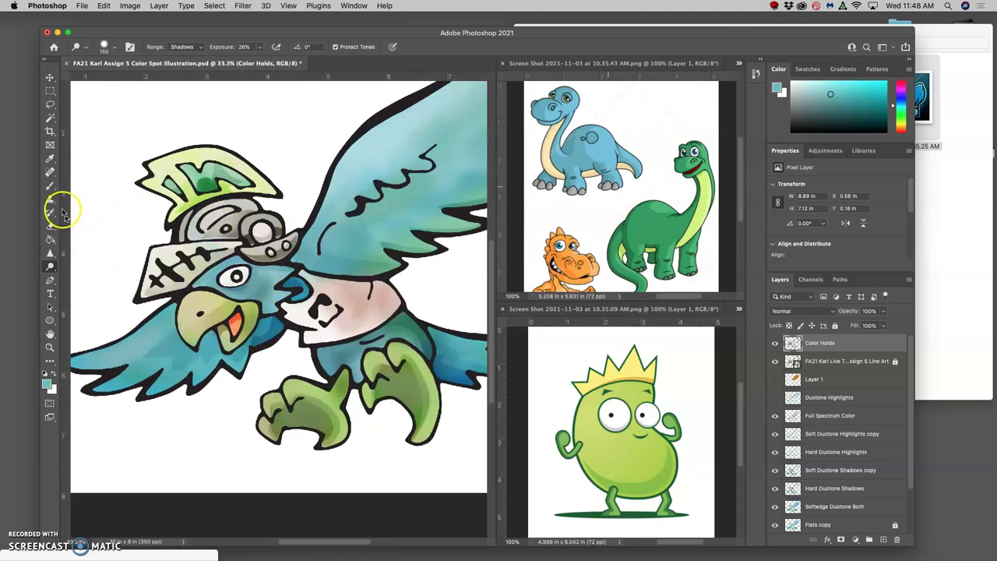
{"action": "left_click", "coordinate": [50, 185]}
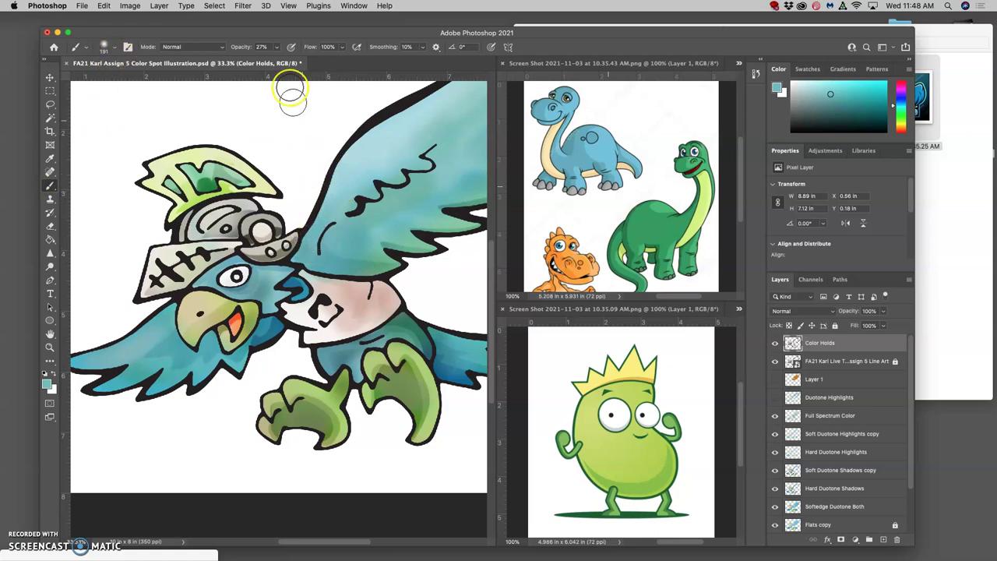
{"action": "left_click", "coordinate": [277, 47]}
{"action": "left_click_drag", "start_coordinate": [313, 61], "coordinate": [318, 60]}
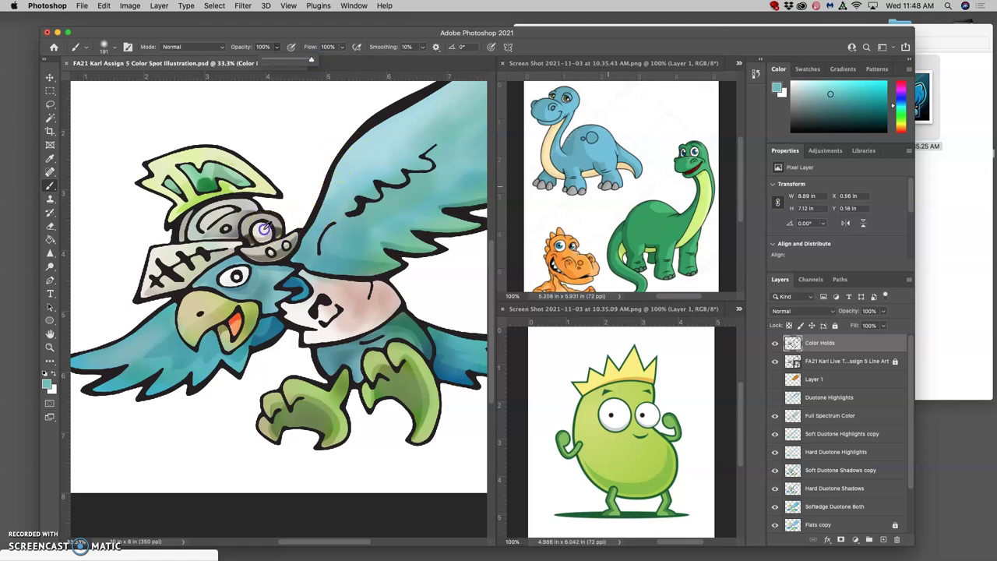
{"action": "left_click", "coordinate": [265, 228], "text": "alt"}
{"action": "left_click", "coordinate": [227, 209]}
{"action": "left_click_drag", "start_coordinate": [278, 231], "coordinate": [269, 222]}
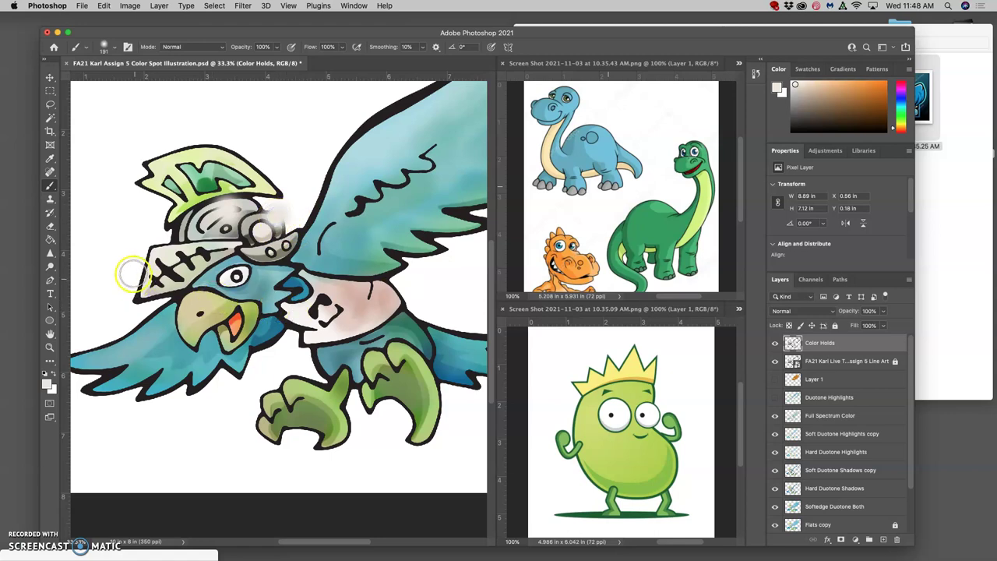
{"action": "left_click", "coordinate": [151, 249]}
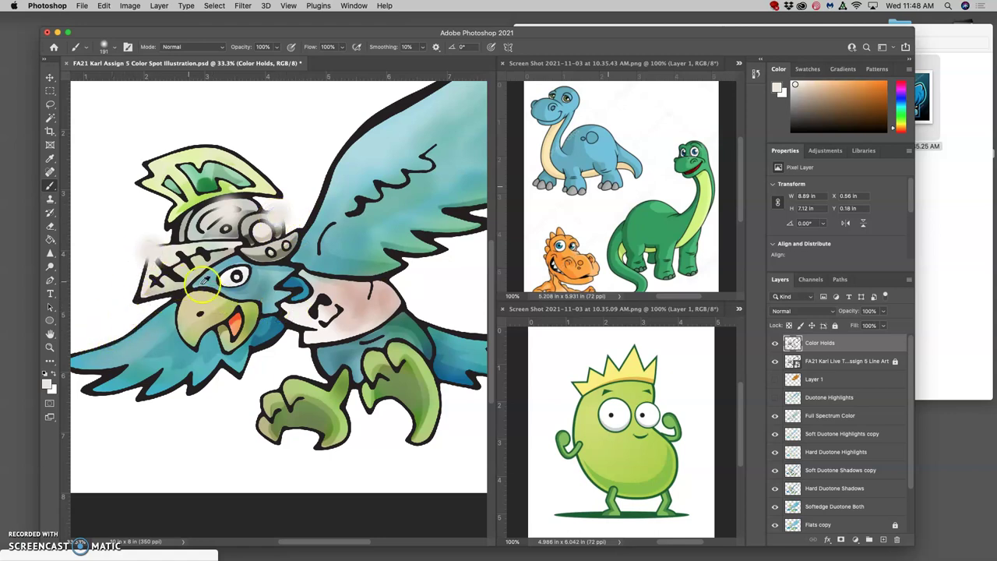
Step: Brush white sampled from the background over the visor's upper corner, and toggle the Color Holds layer to compare the outlines
{"action": "left_click", "coordinate": [278, 354], "text": "alt"}
{"action": "left_click", "coordinate": [157, 253]}
{"action": "left_click", "coordinate": [151, 251]}
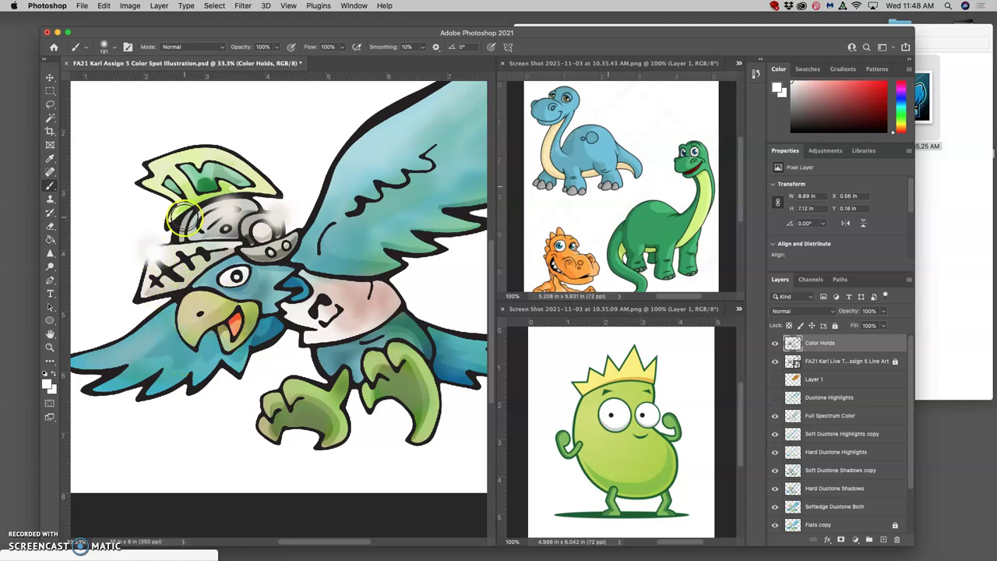
{"action": "left_click", "coordinate": [774, 343]}
{"action": "left_click", "coordinate": [774, 342]}
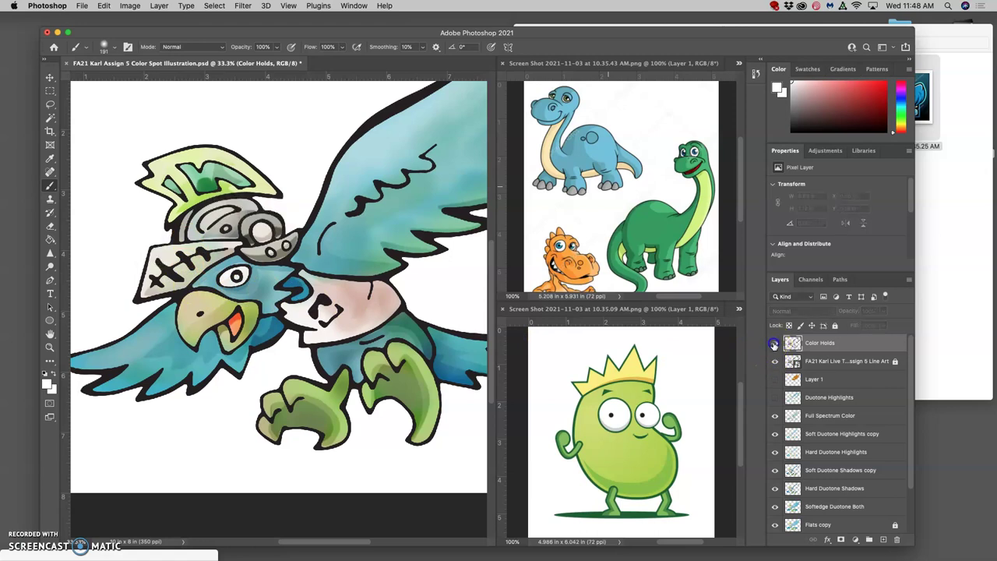